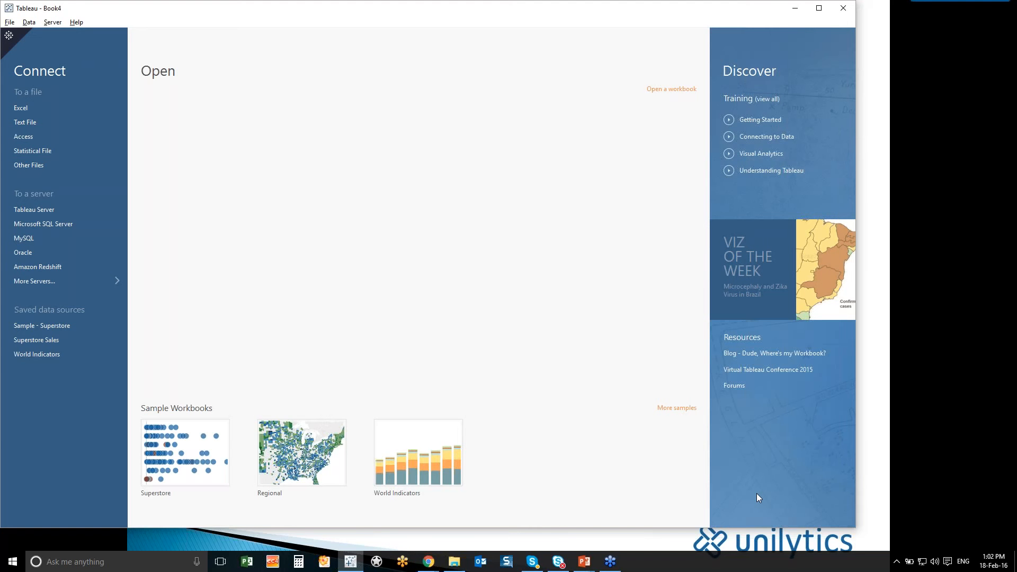
# Browse the full list of server connectors and start a connection to an Excel file
pyautogui.click(862, 24)
pyautogui.click(856, 24)
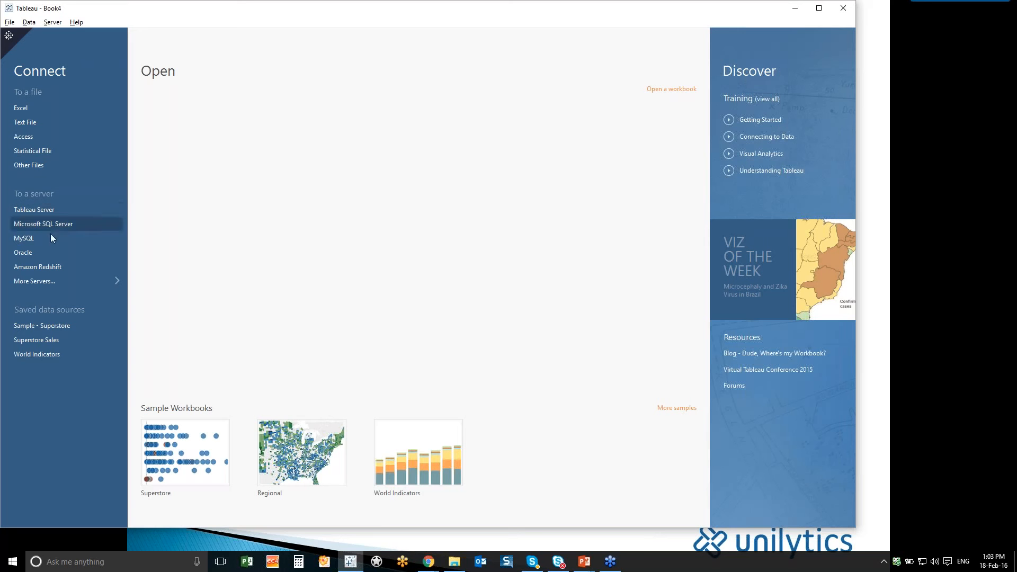
pyautogui.click(102, 281)
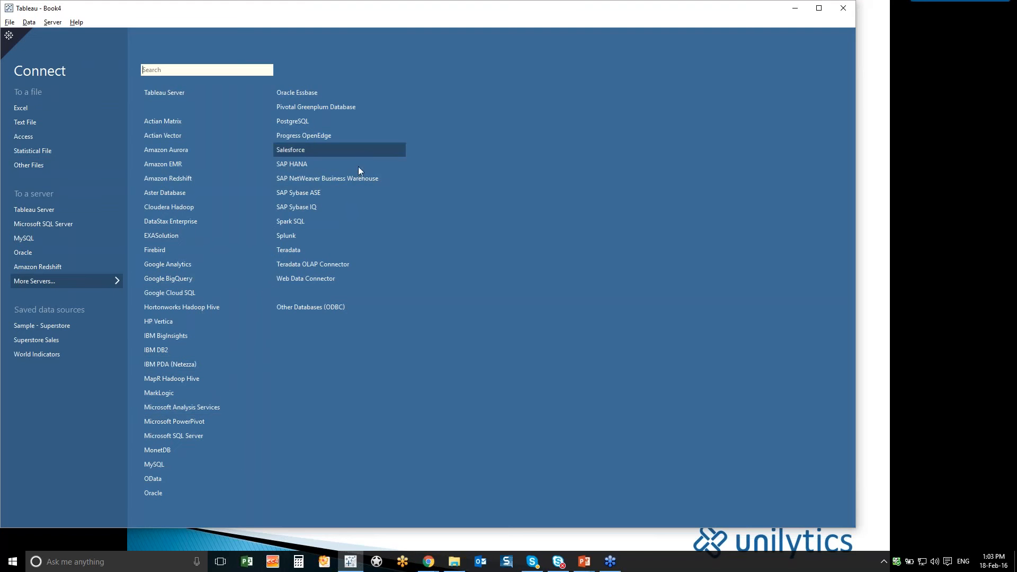
pyautogui.click(38, 106)
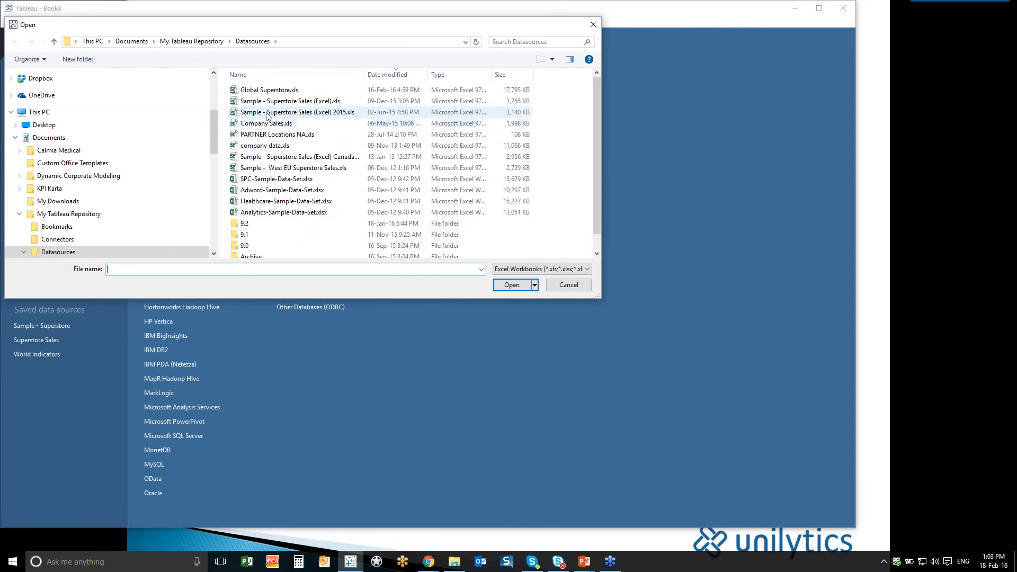
# Switch to the Datasources folder in File Explorer and open Sample - Superstore Sales (Excel) 2015.xls in Excel
pyautogui.hotkey('alt', 'Tab')
pyautogui.hotkey('alt', 'Tab')
pyautogui.hotkey('alt', 'Tab')
pyautogui.hotkey('alt', 'Tab')
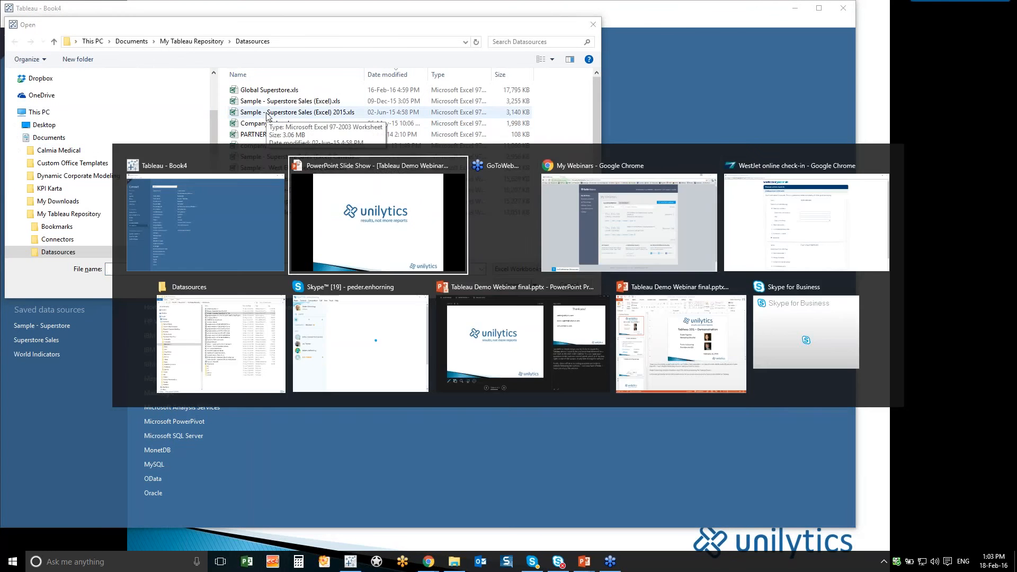
pyautogui.hotkey('alt', 'Tab')
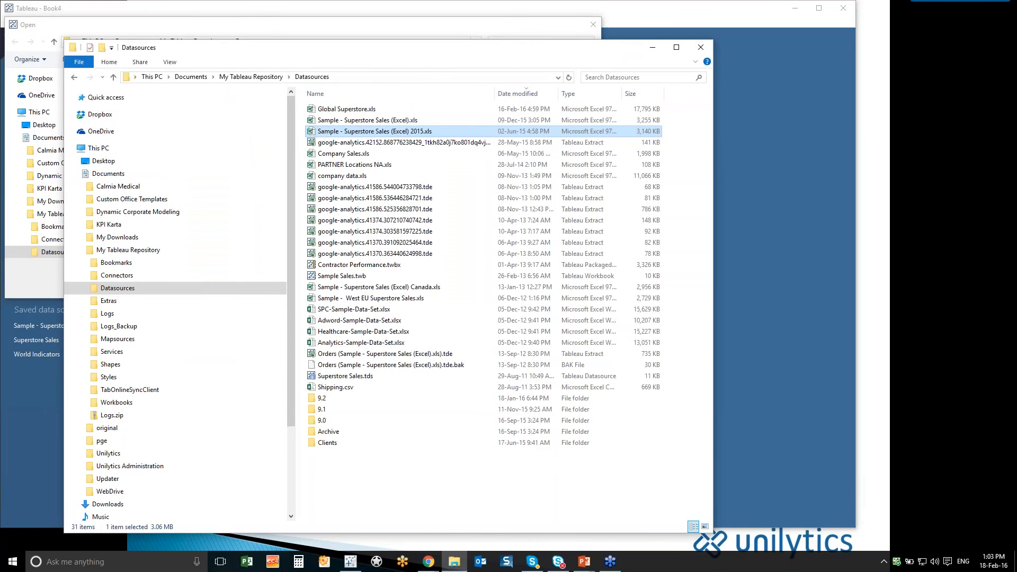
pyautogui.press('Return')
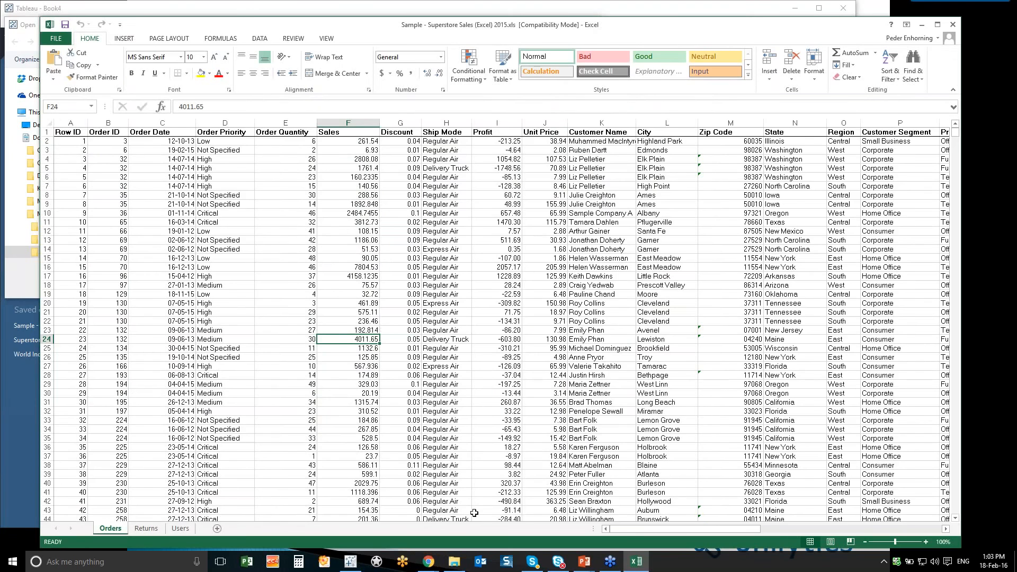
# Examine the columns and rows of the Orders sheet and close the workbook
pyautogui.moveTo(726, 529); pyautogui.dragTo(652, 530)
pyautogui.moveTo(957, 138); pyautogui.dragTo(936, 71)
pyautogui.click(953, 25)
pyautogui.click(524, 301)
# Switch back to Tableau, connect to Sample - Superstore Sales (Excel) 2015.xls and add the Orders sheet to the data source
pyautogui.hotkey('alt', 'Tab')
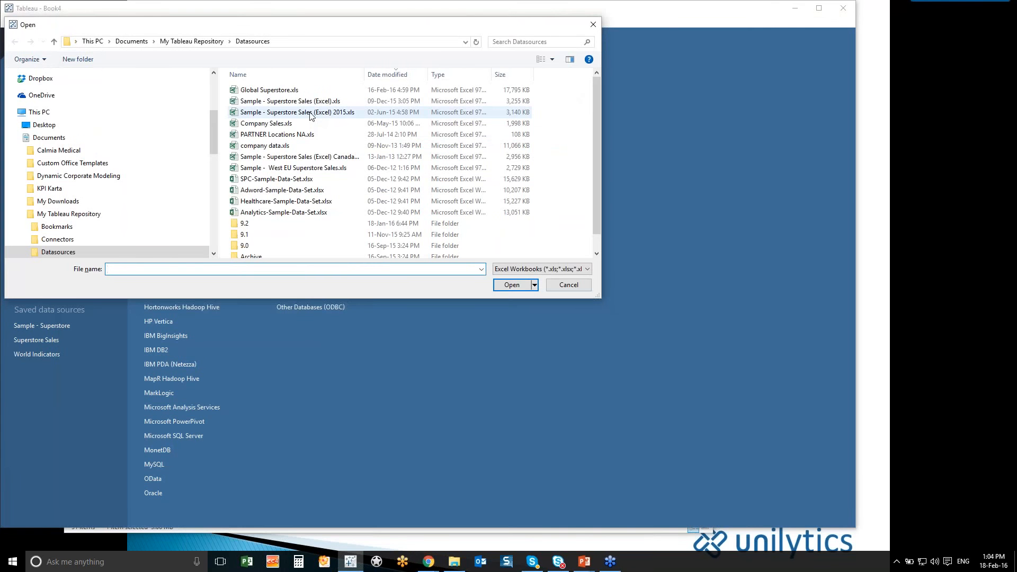
pyautogui.doubleClick(310, 112)
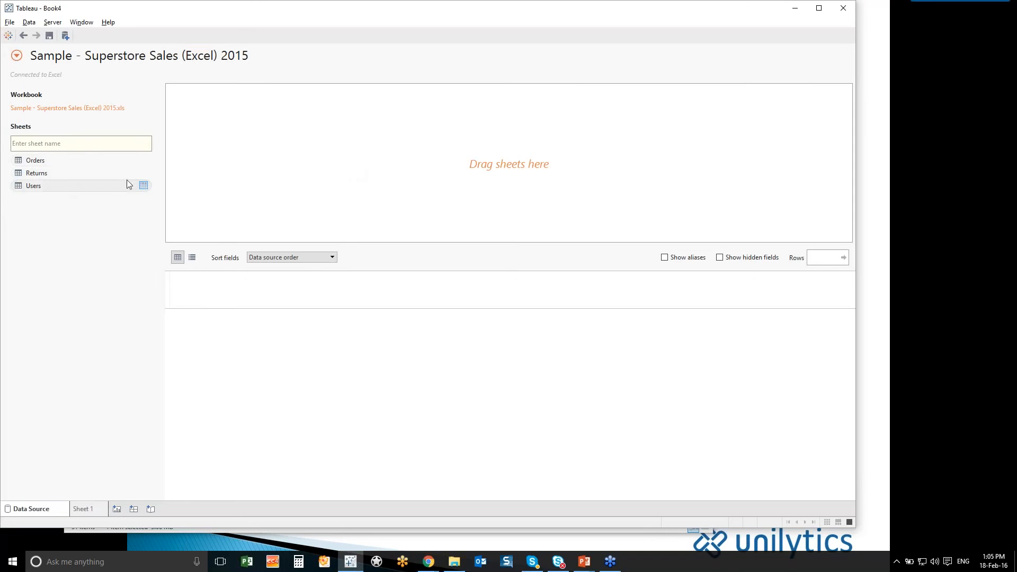
pyautogui.moveTo(56, 166); pyautogui.dragTo(321, 174)
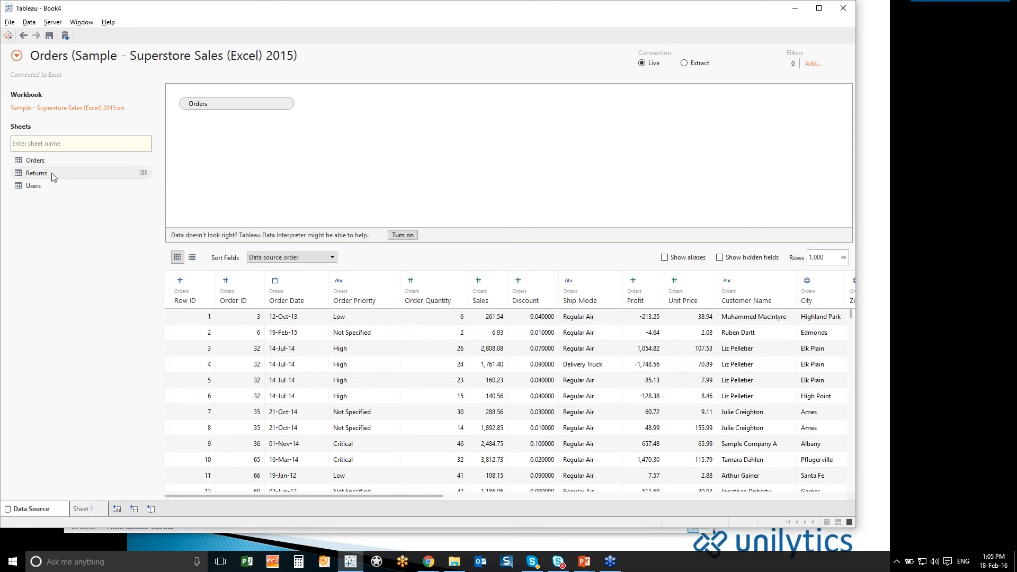
# Try joining the Returns sheet to Orders, inspect the join settings and remove Returns from the data source
pyautogui.moveTo(52, 179); pyautogui.dragTo(247, 160)
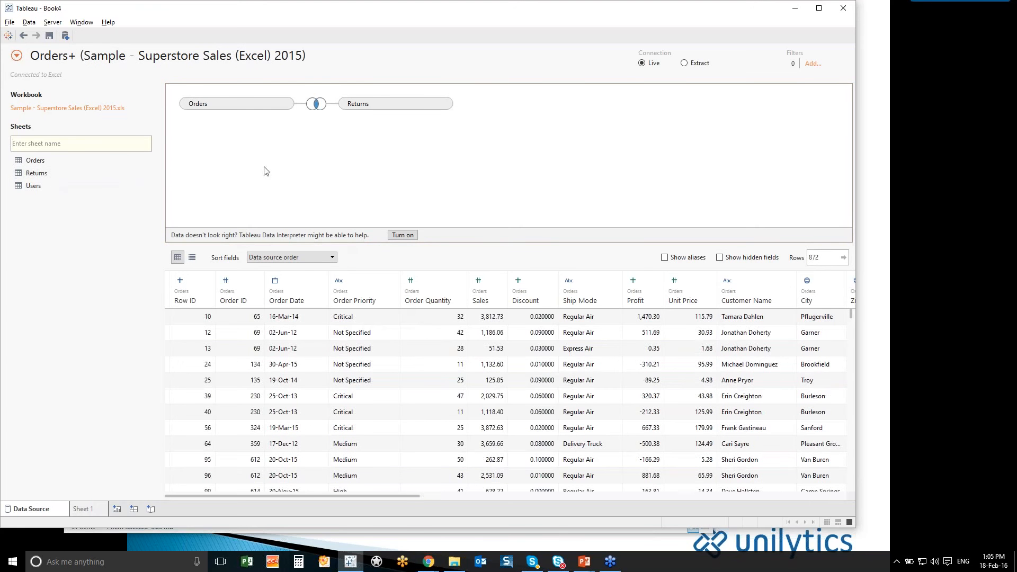
pyautogui.click(317, 104)
pyautogui.click(261, 148)
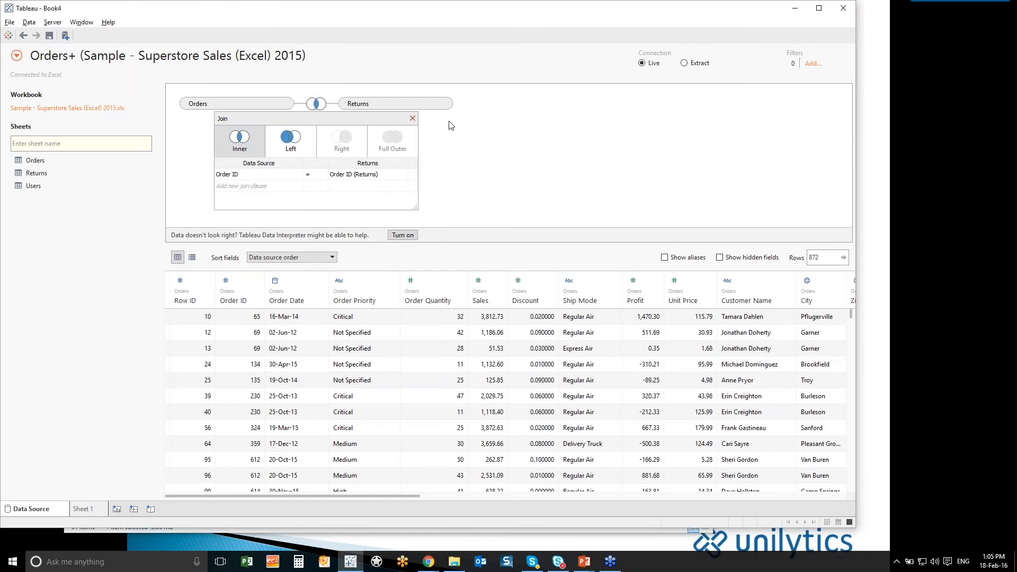
pyautogui.moveTo(358, 103); pyautogui.dragTo(107, 162)
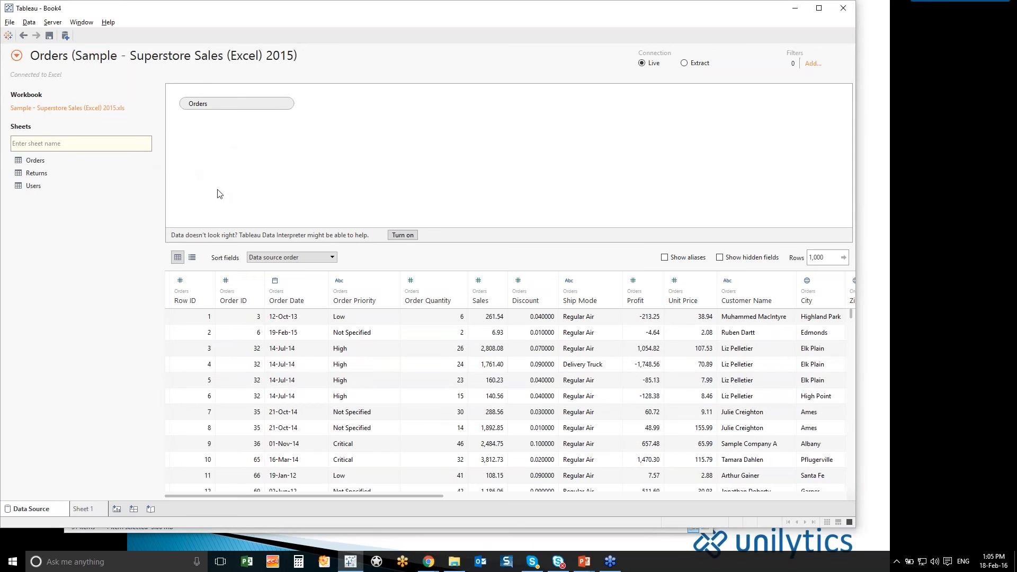
# On Sheet 1, create a hierarchy named Product containing Product Category, Product Sub-Category and Product Name
pyautogui.click(86, 510)
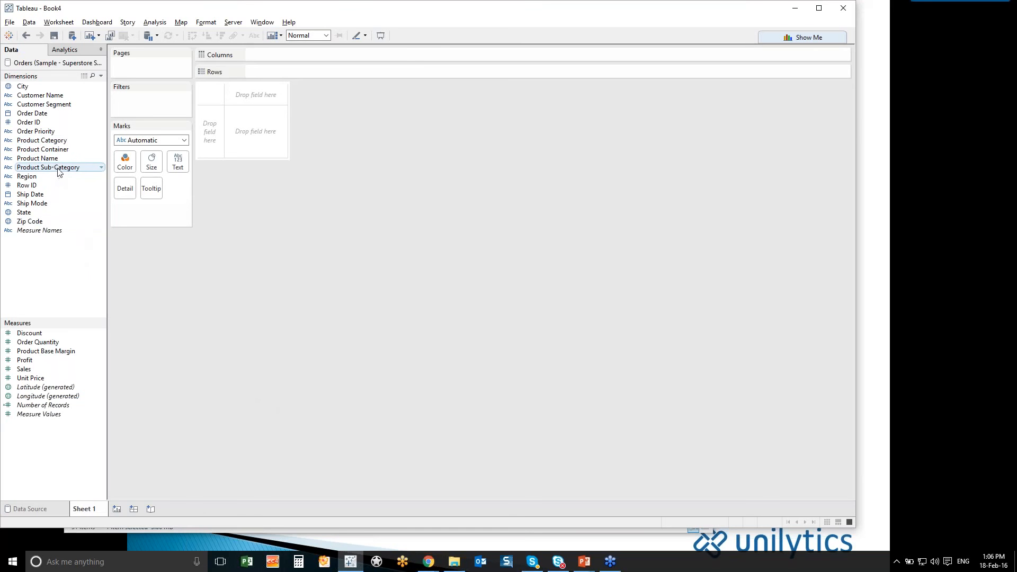
pyautogui.moveTo(57, 170); pyautogui.dragTo(69, 141)
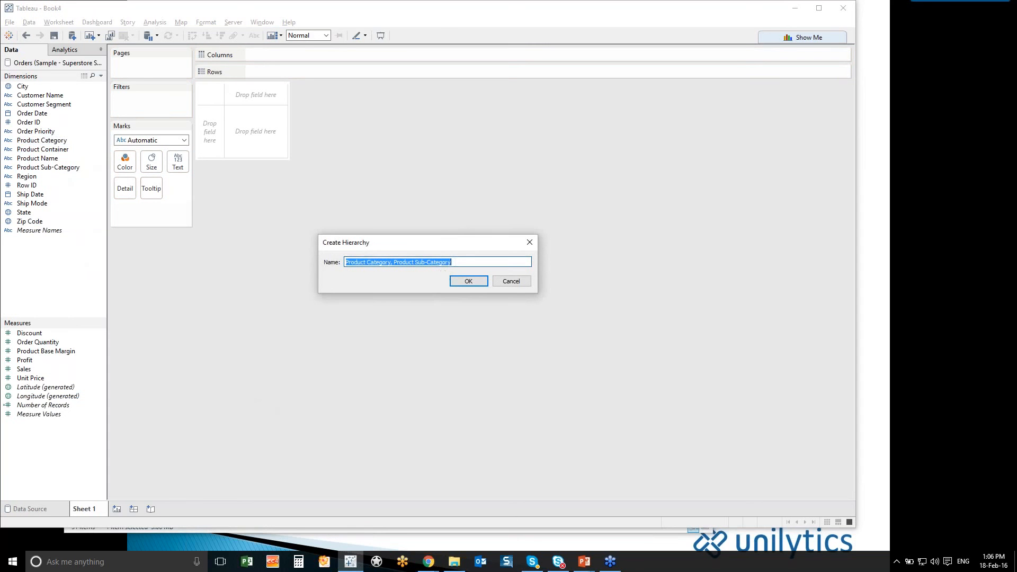
pyautogui.write('Product')
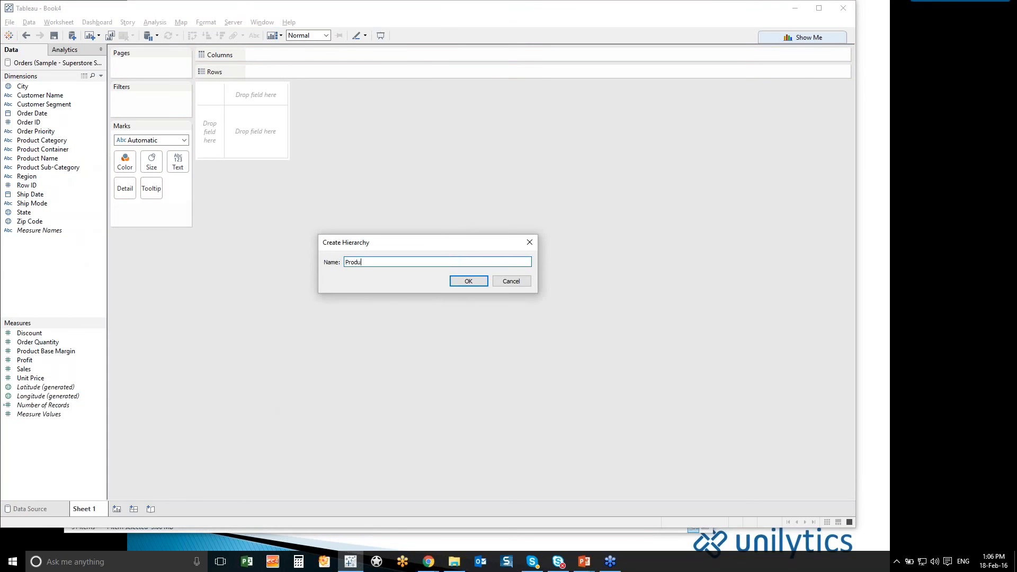
pyautogui.click(481, 285)
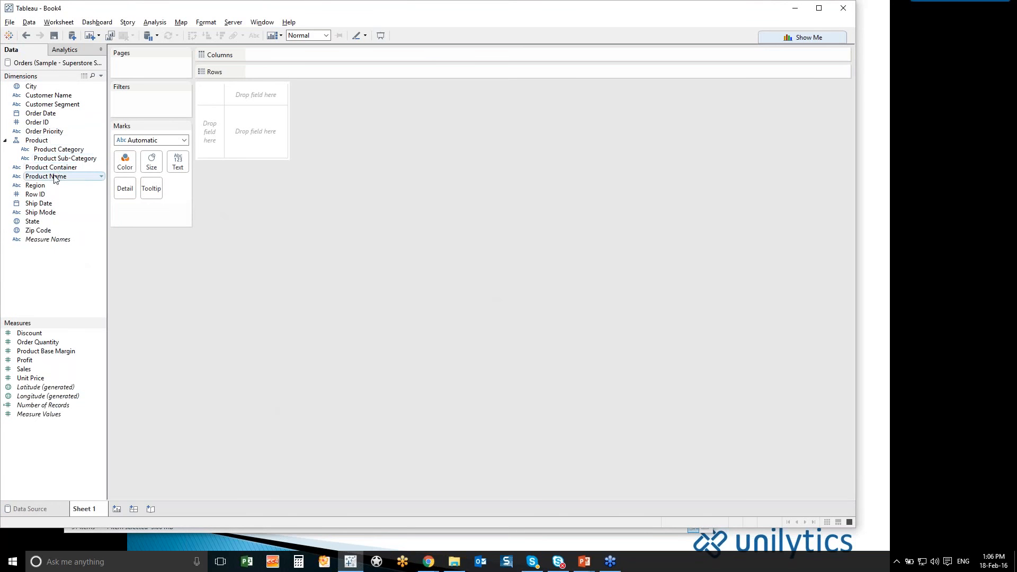
pyautogui.moveTo(54, 180); pyautogui.dragTo(58, 162)
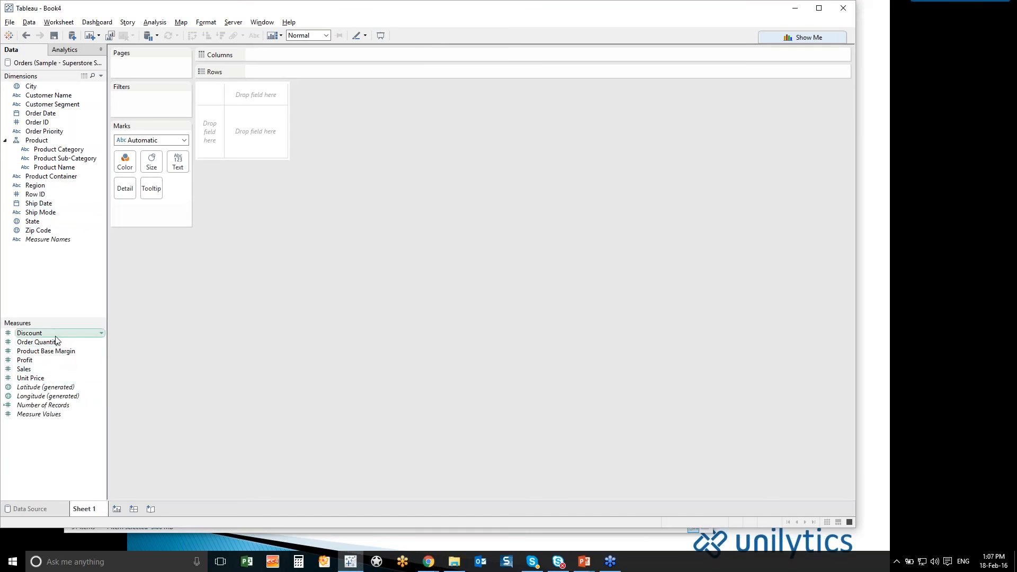
# Convert the Discount measure to a dimension and back to a measure
pyautogui.moveTo(60, 337); pyautogui.dragTo(73, 271)
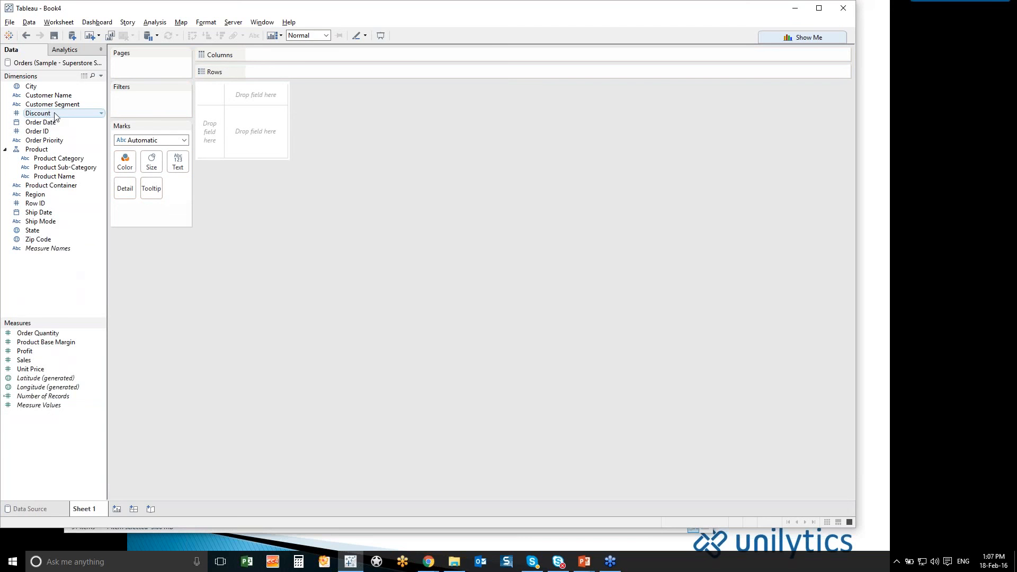
pyautogui.moveTo(51, 115); pyautogui.dragTo(46, 456)
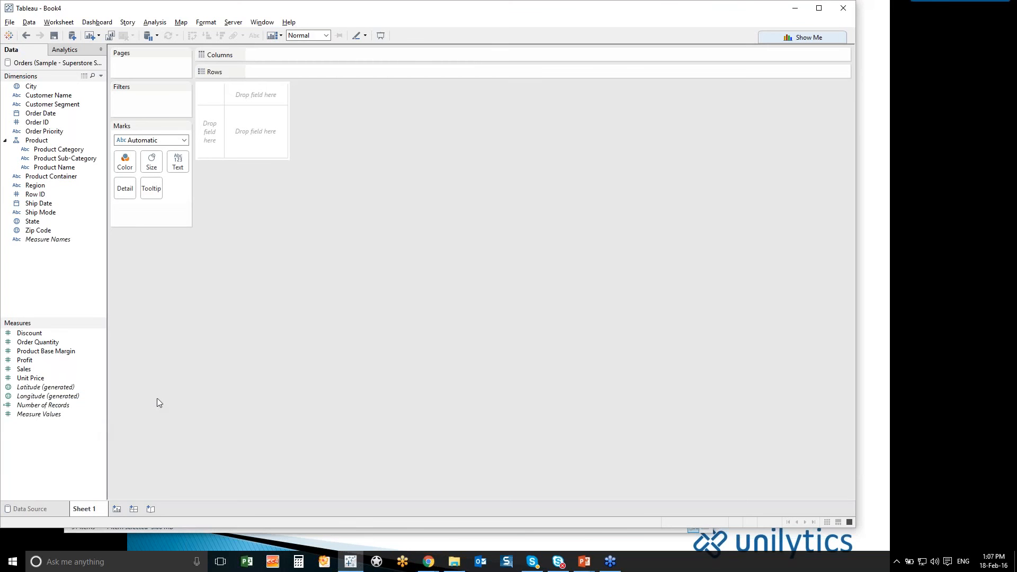
# Build a map with one mark per State and size the marks by Sales
pyautogui.doubleClick(50, 222)
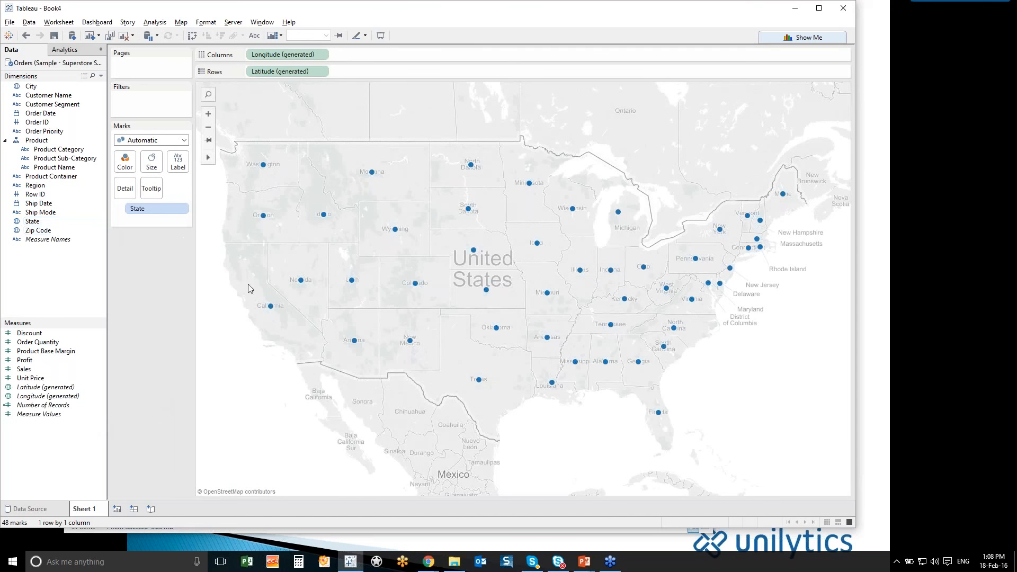
pyautogui.moveTo(265, 220)
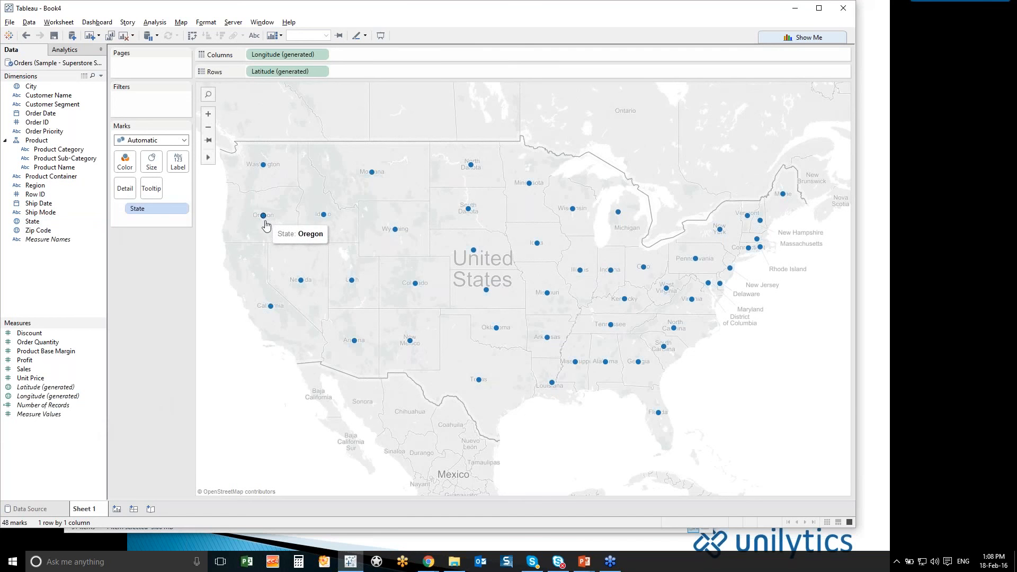
pyautogui.moveTo(270, 307)
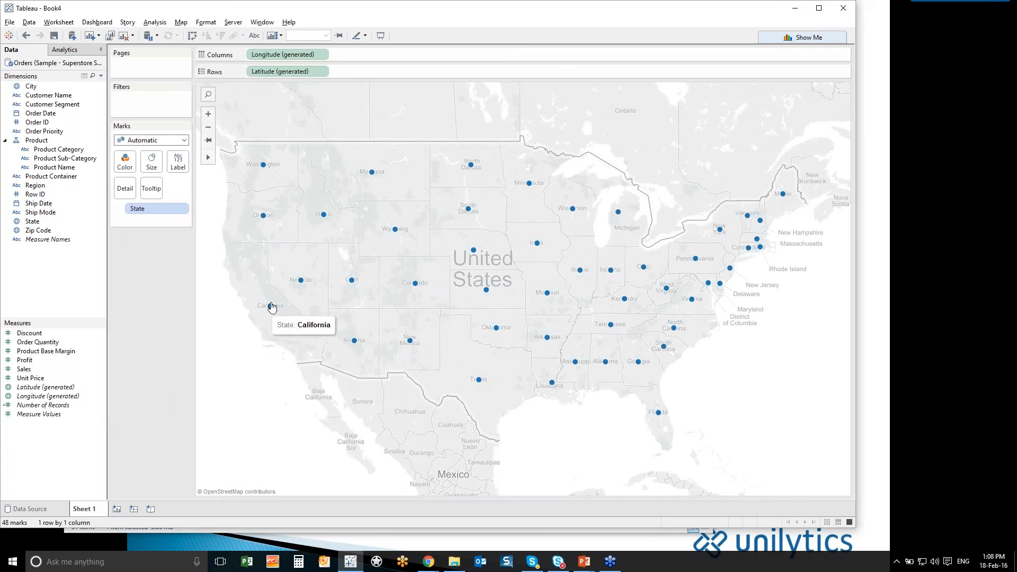
pyautogui.doubleClick(52, 369)
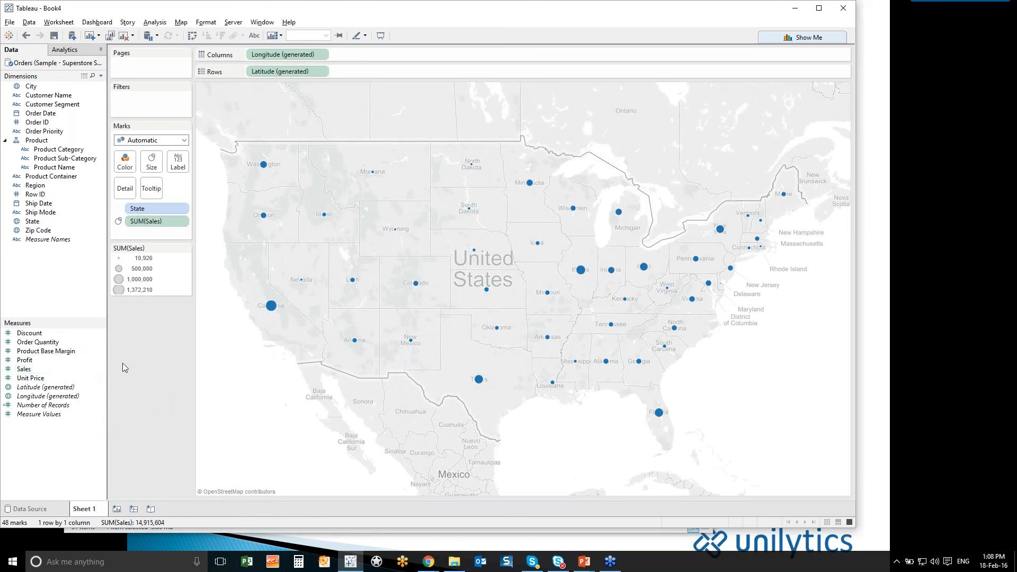
pyautogui.moveTo(271, 308)
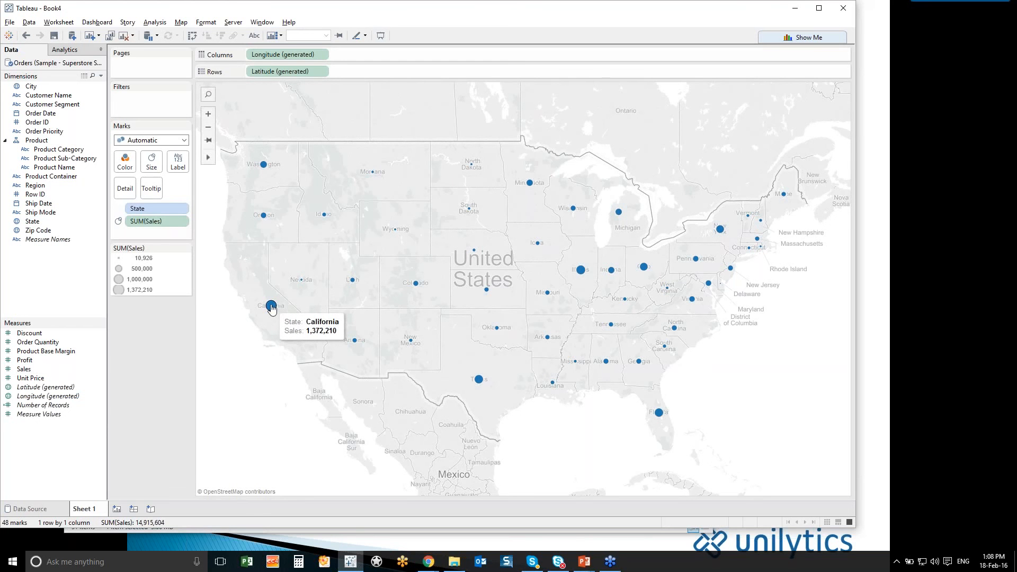
# Set the default number format of Sales to Currency (Custom) with 0 decimal places
pyautogui.rightClick(81, 373)
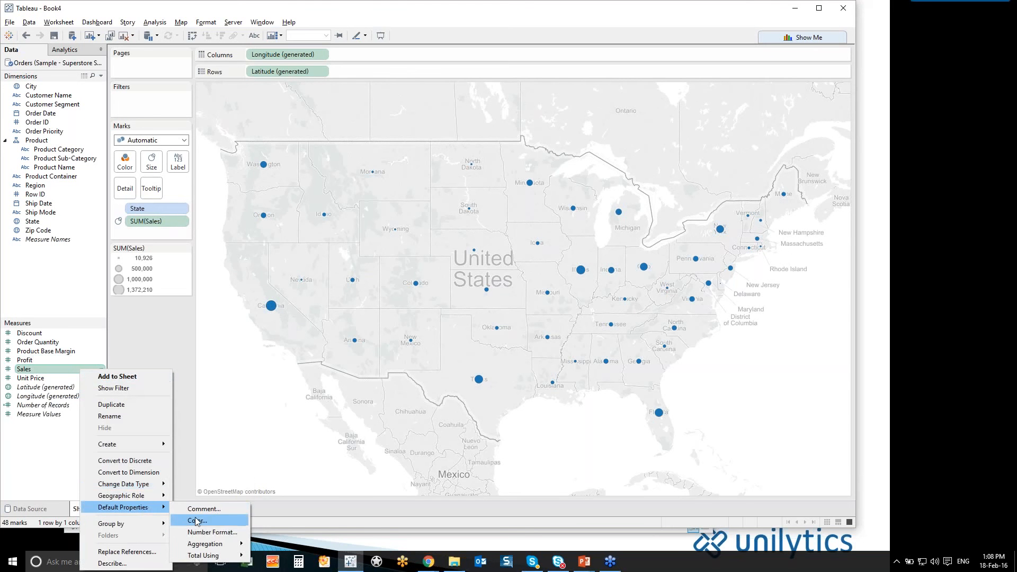
pyautogui.click(195, 534)
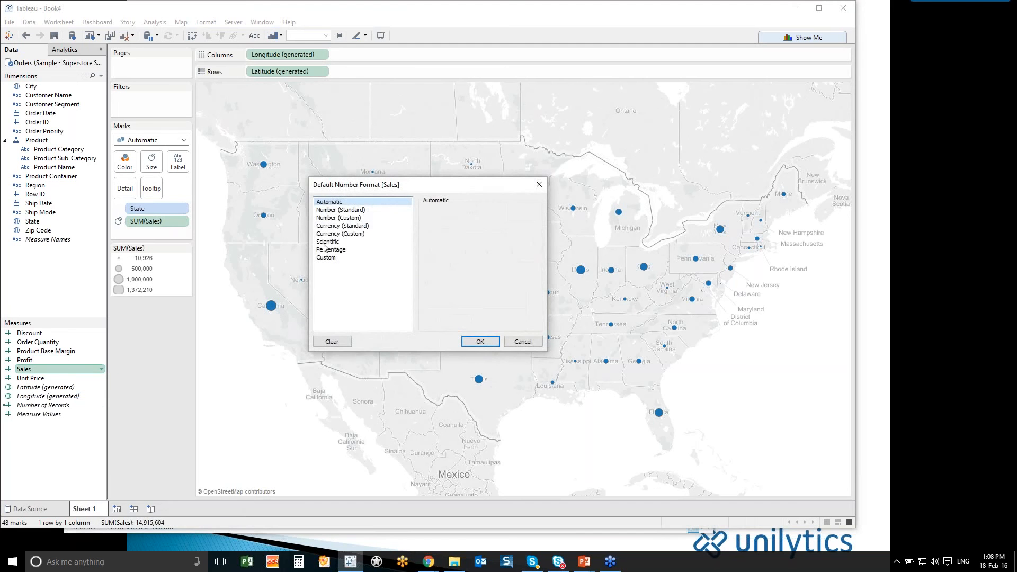
pyautogui.click(339, 227)
pyautogui.click(342, 233)
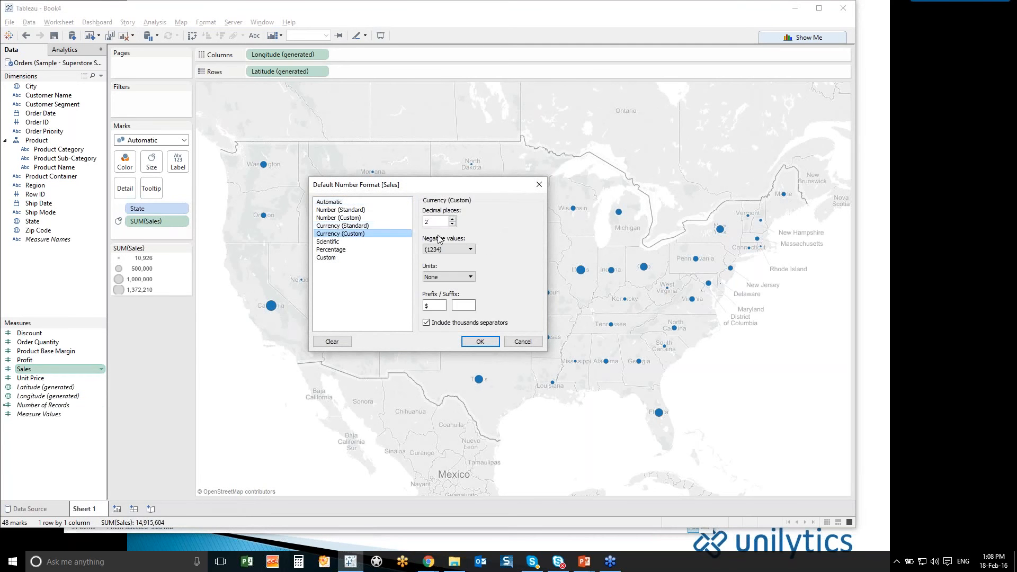
pyautogui.click(452, 223)
pyautogui.click(451, 223)
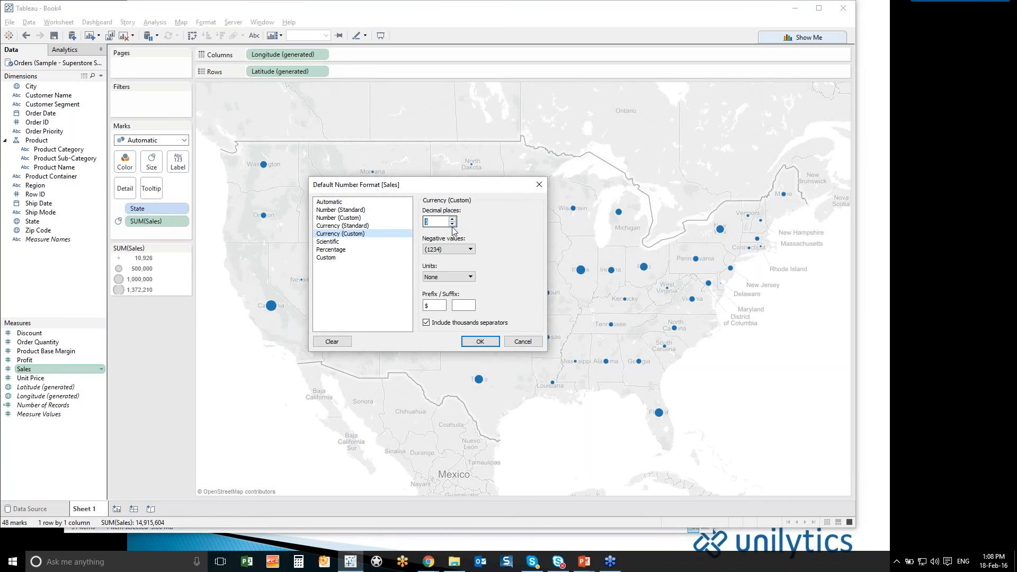
pyautogui.click(470, 343)
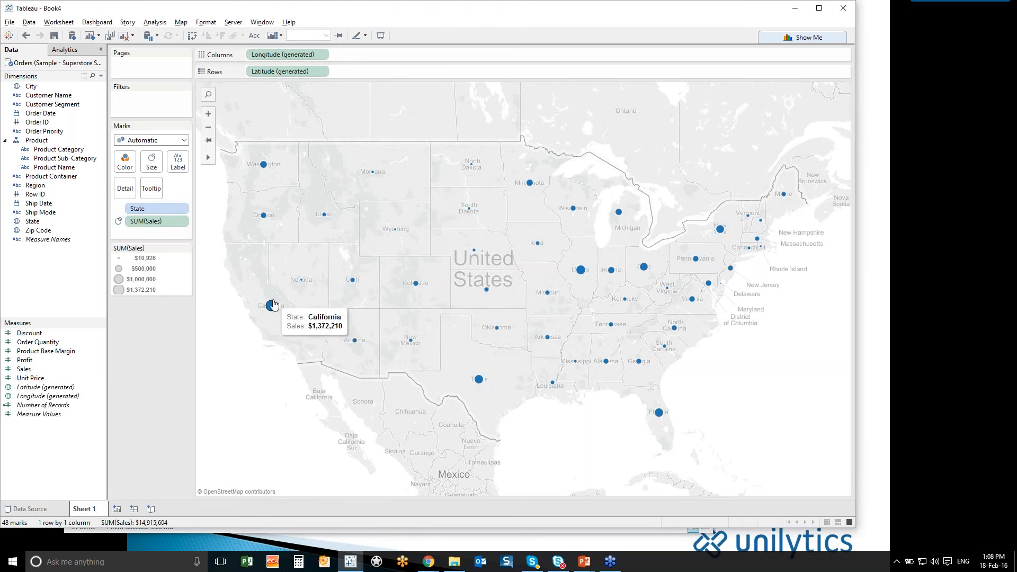
# Color the state marks by Profit and inspect Montana's values on the map
pyautogui.doubleClick(64, 361)
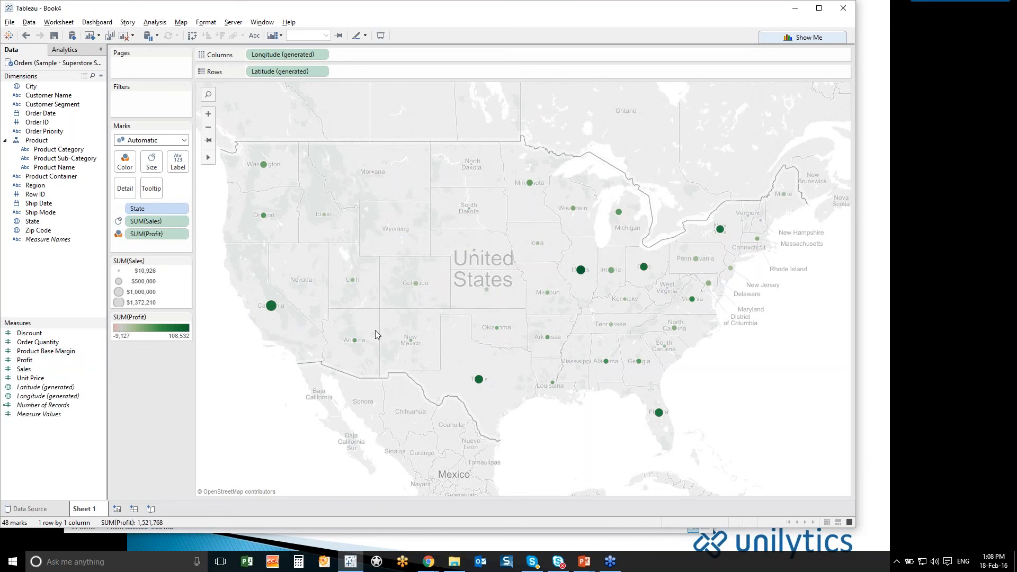
pyautogui.moveTo(373, 174)
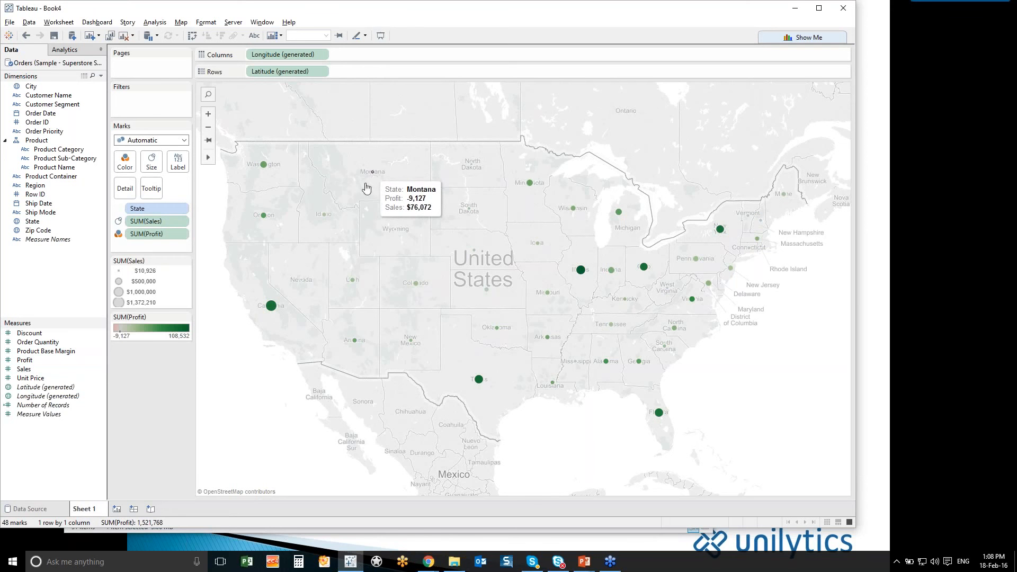
# Change the Profit colors to a stepped palette with 6 steps using the full color range
pyautogui.click(186, 318)
pyautogui.click(180, 328)
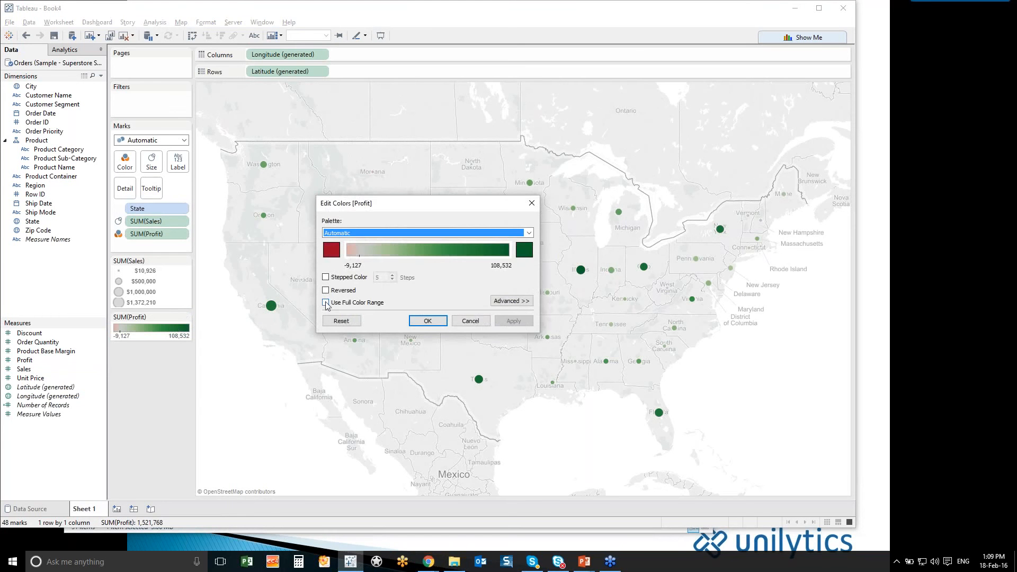
pyautogui.click(325, 303)
pyautogui.click(326, 277)
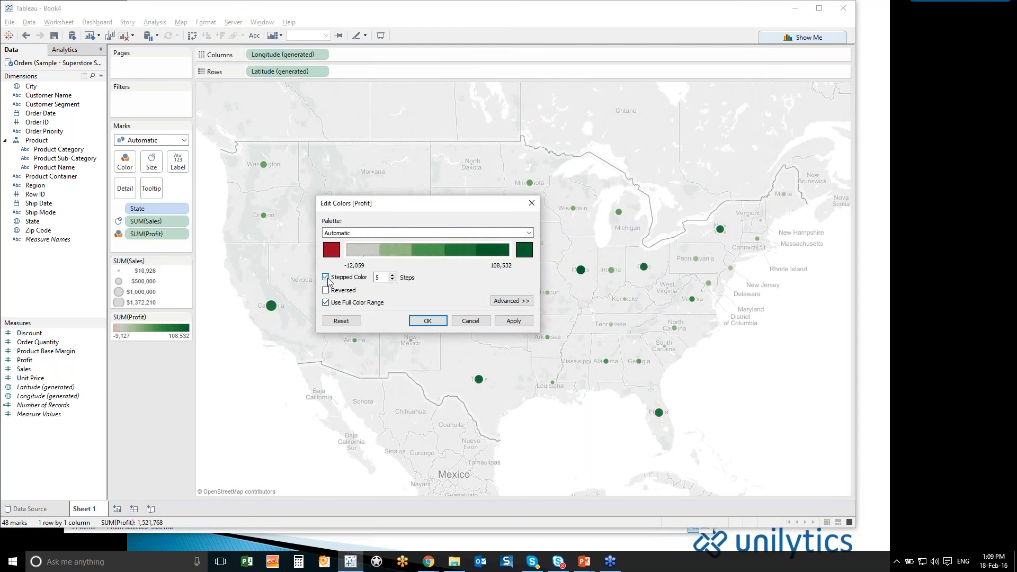
pyautogui.click(392, 275)
pyautogui.click(428, 323)
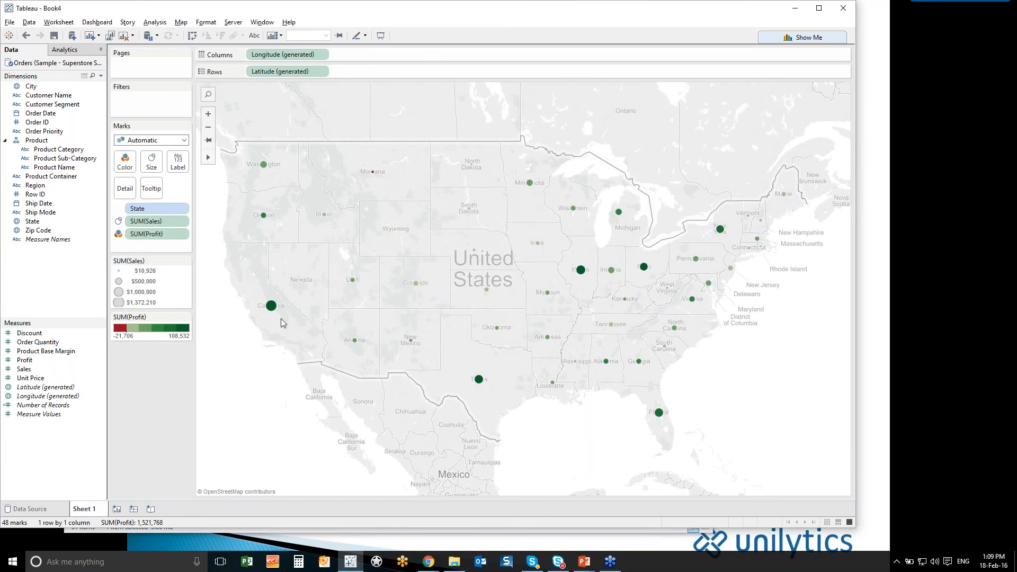
pyautogui.moveTo(281, 316)
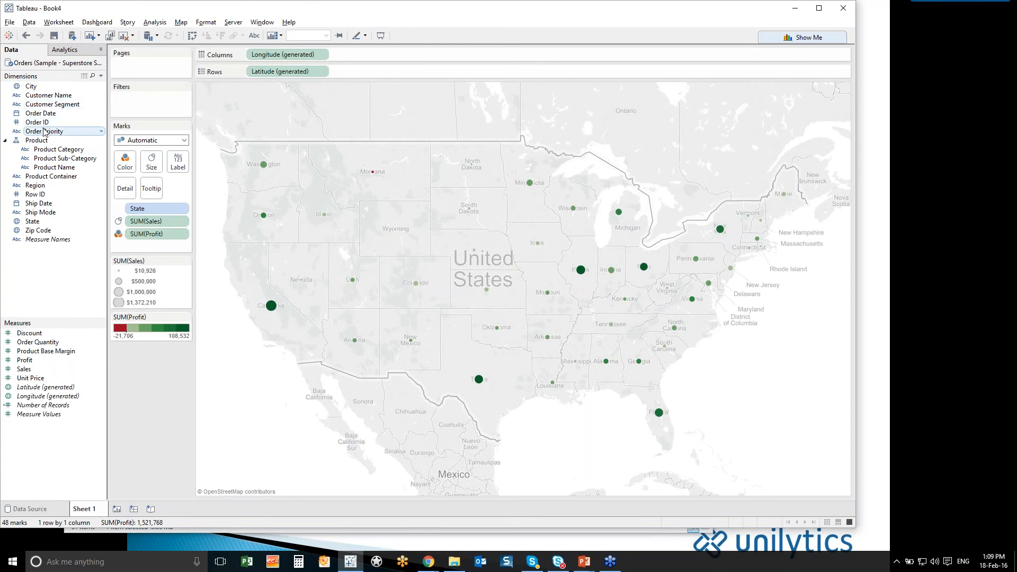
# Split the map into columns by year of Order Date and show a filter for the year
pyautogui.moveTo(47, 113)
pyautogui.mouseDown()
pyautogui.moveTo(415, 59)
pyautogui.moveTo(249, 55)
pyautogui.mouseUp()
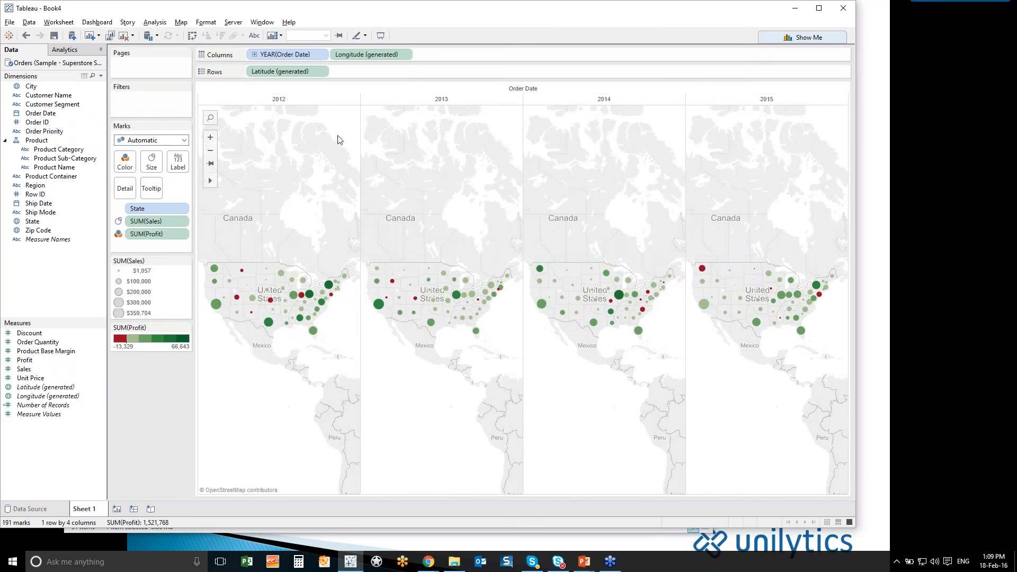
pyautogui.click(321, 55)
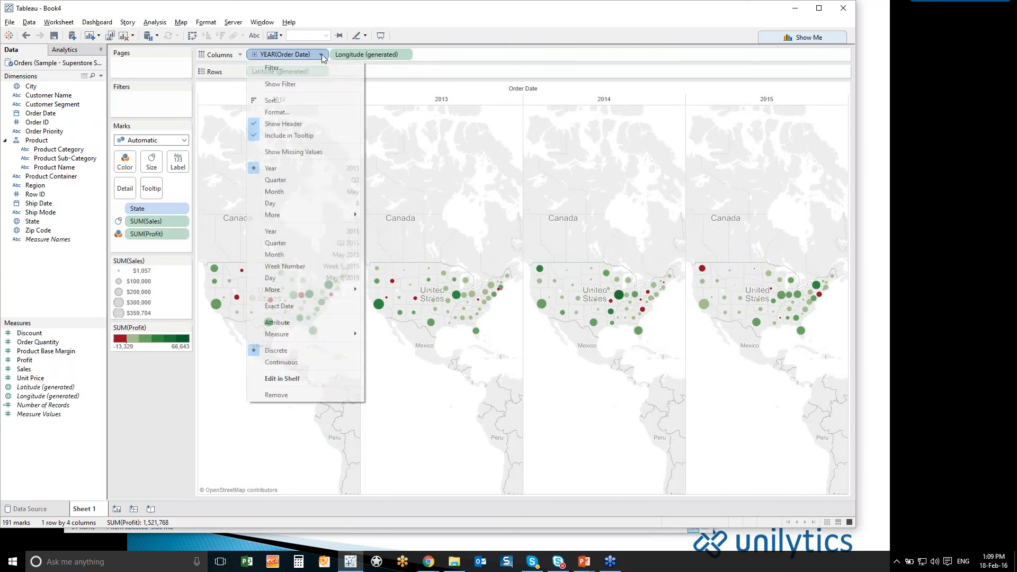
pyautogui.click(320, 84)
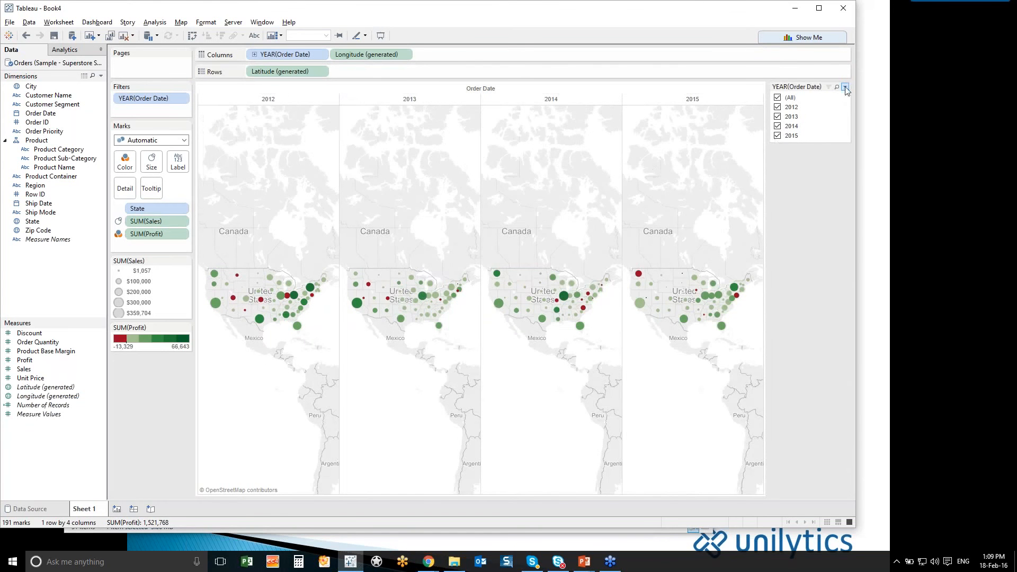
# Change the Order Date year filter to Multiple Values (Dropdown) and open its list of years
pyautogui.click(844, 87)
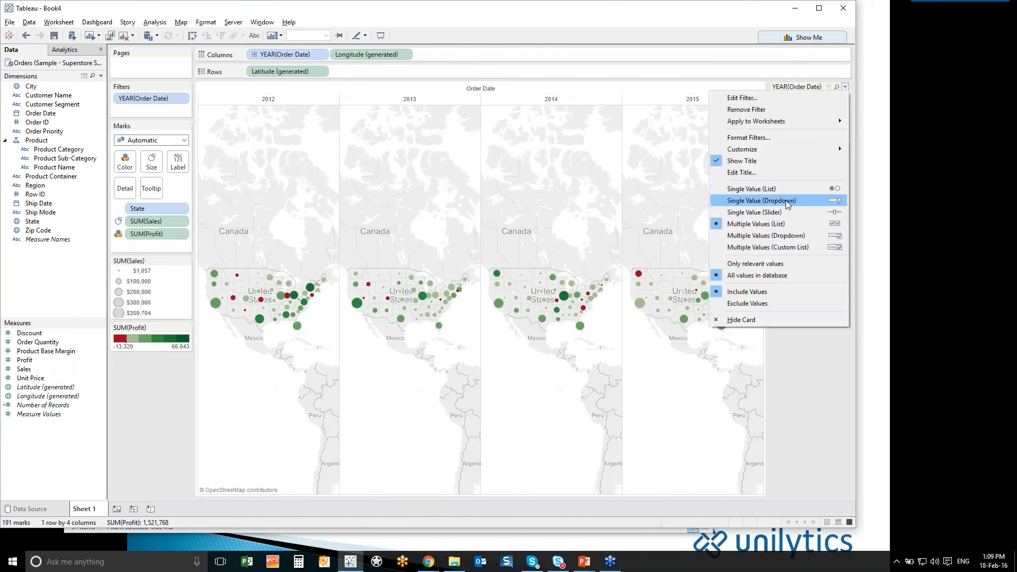
pyautogui.click(781, 234)
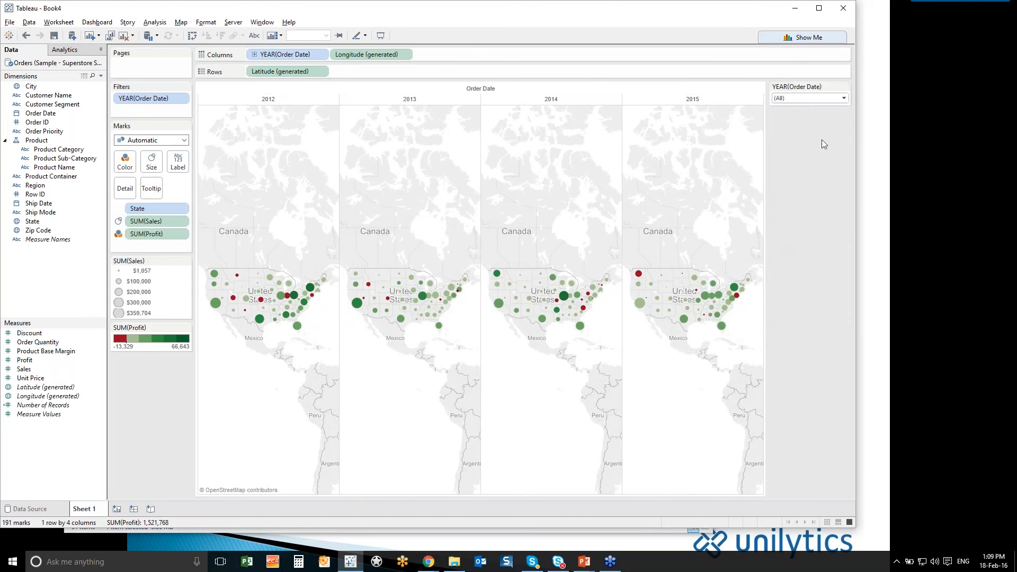
pyautogui.click(842, 98)
# Change the Order Date year filter to Single Value (Slider) and advance it to 2014
pyautogui.click(844, 86)
pyautogui.click(787, 212)
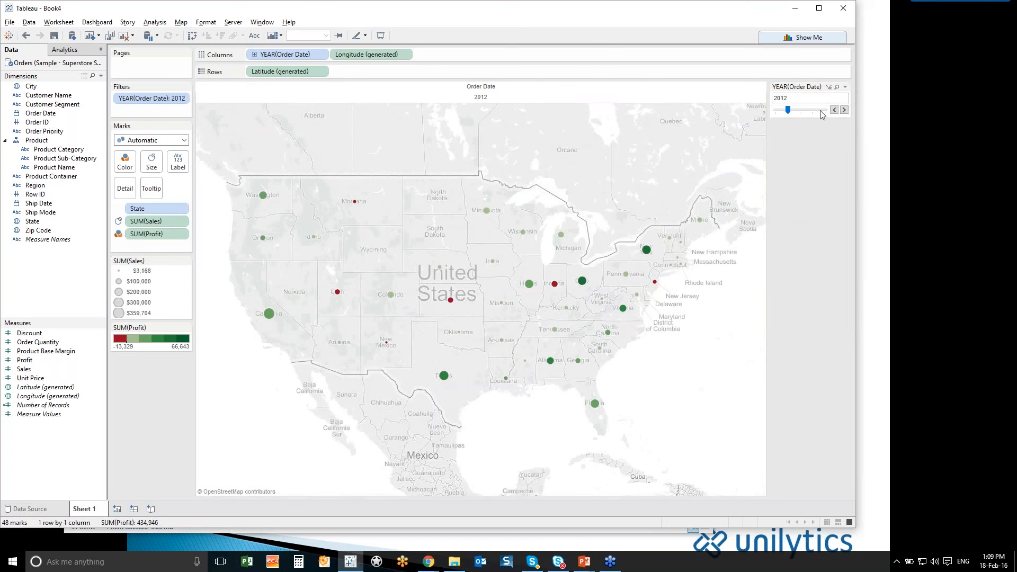
pyautogui.click(844, 110)
pyautogui.click(844, 110)
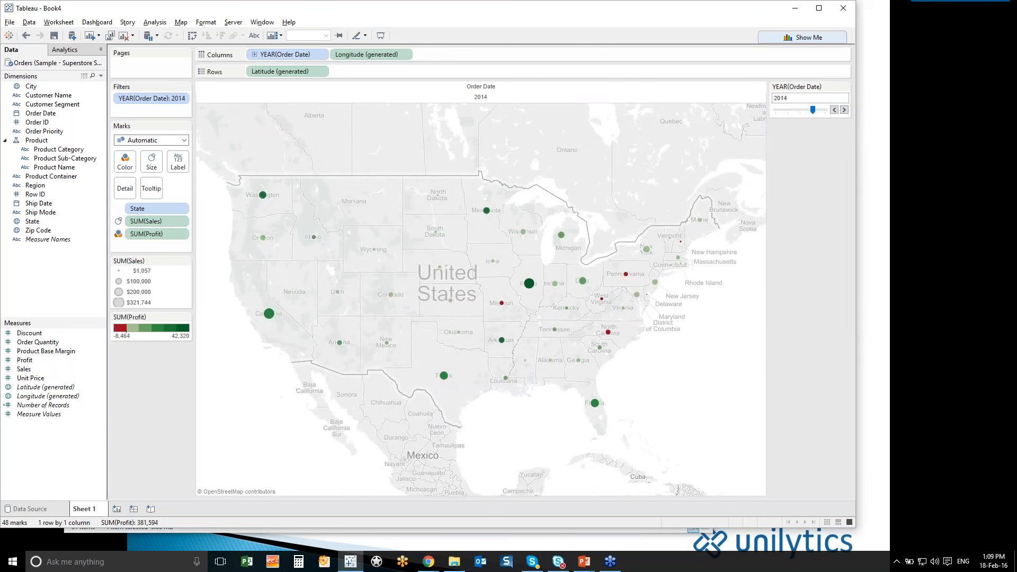
# Rename the map worksheet as Map
pyautogui.doubleClick(89, 509)
pyautogui.write('Mp')
pyautogui.press('Return')
# Add a new worksheet and plot Sales by year of Order Date as a line chart
pyautogui.click(117, 509)
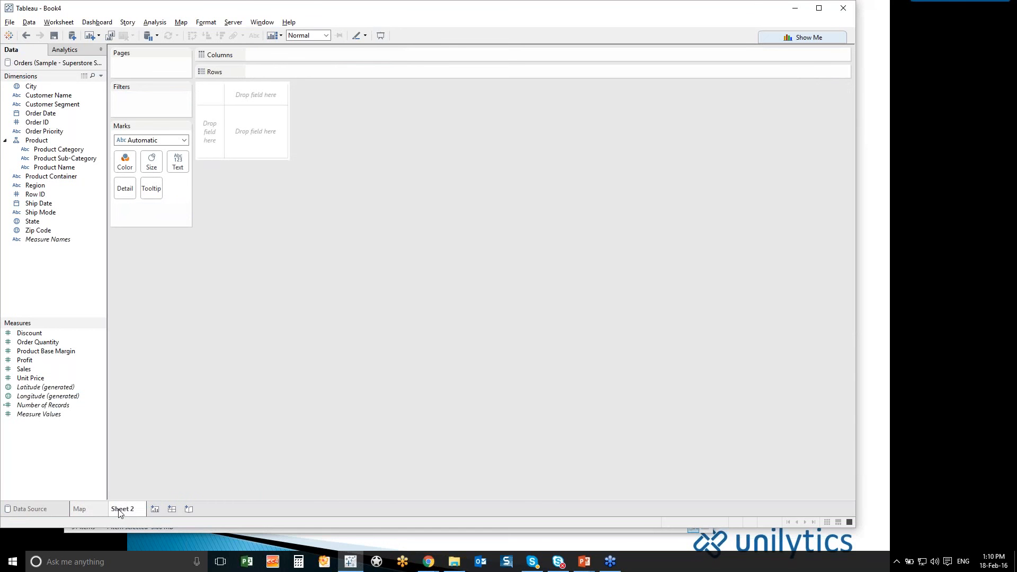
pyautogui.doubleClick(46, 369)
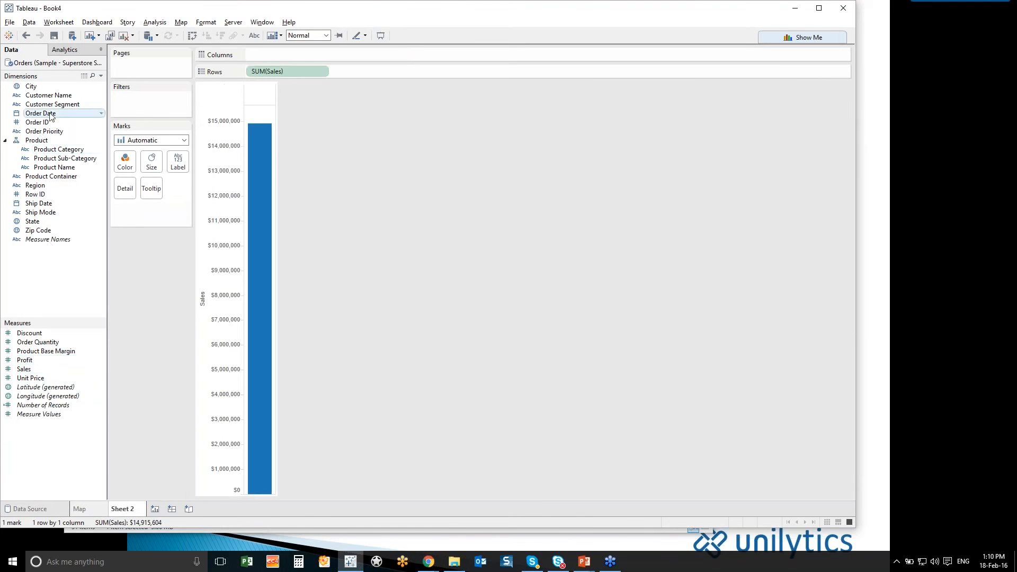
pyautogui.moveTo(51, 116); pyautogui.dragTo(278, 54)
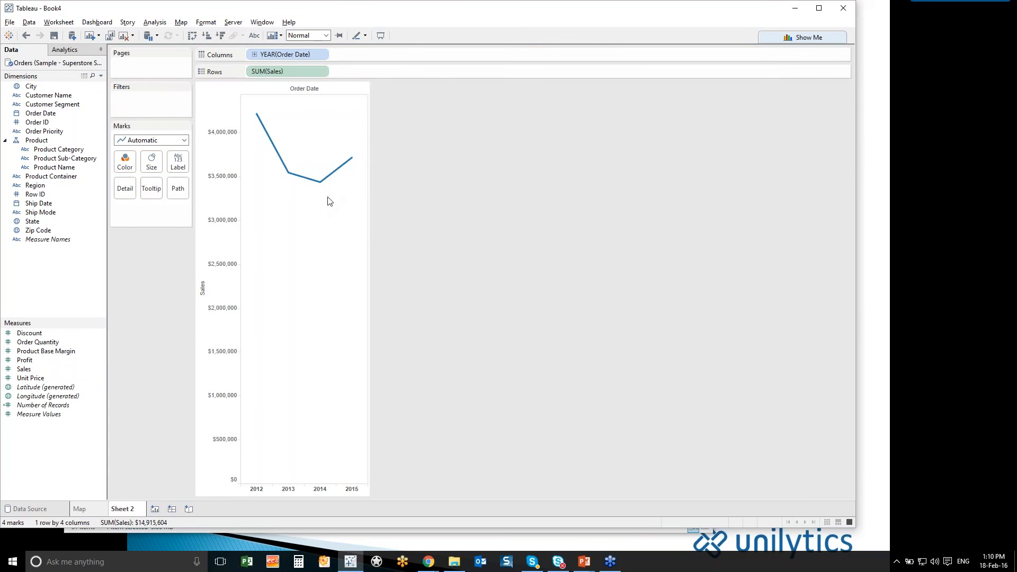
# Drill the Order Date hierarchy down through quarter and month to day, and collapse it back to quarter
pyautogui.click(254, 55)
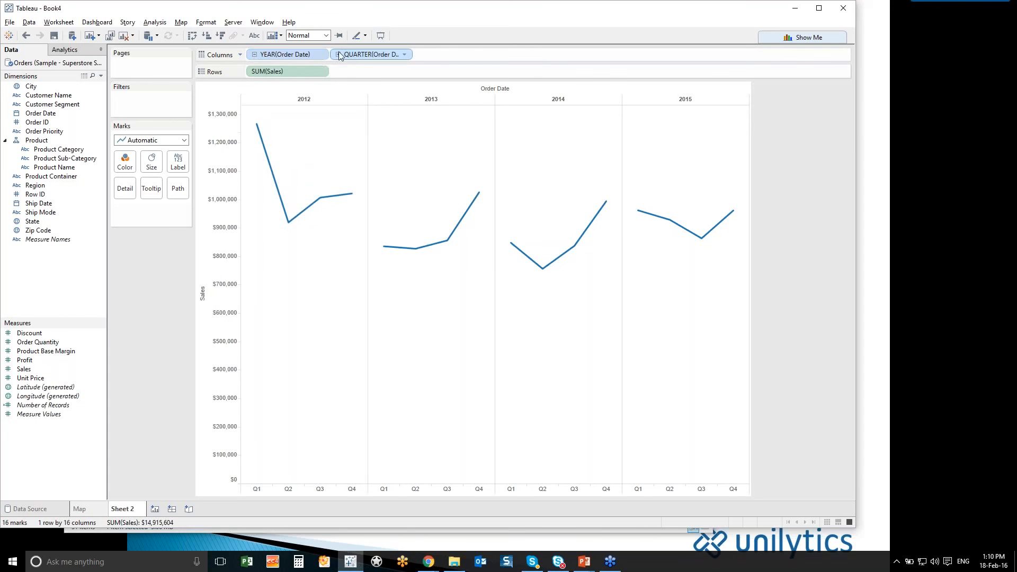
pyautogui.click(339, 55)
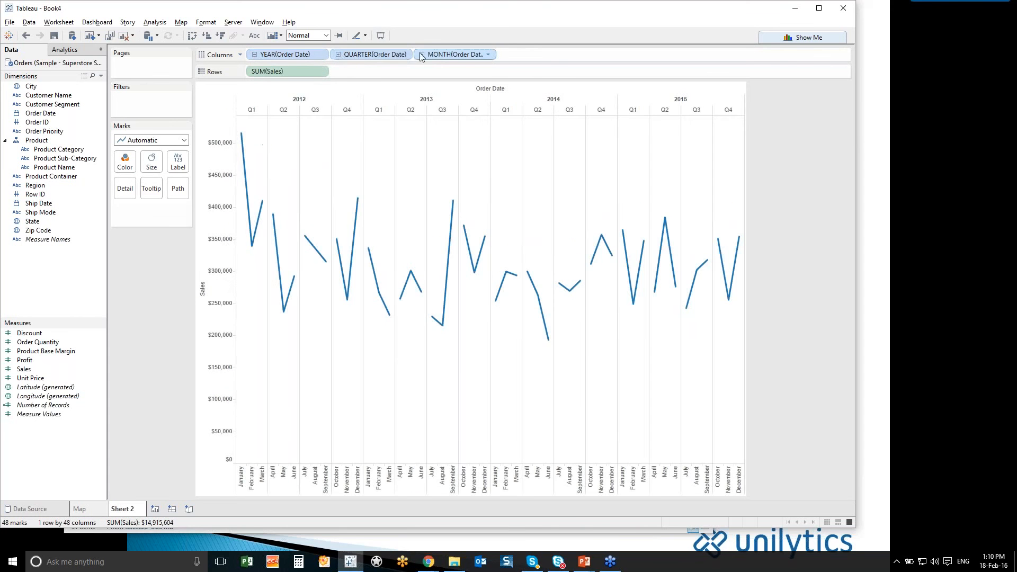
pyautogui.click(422, 55)
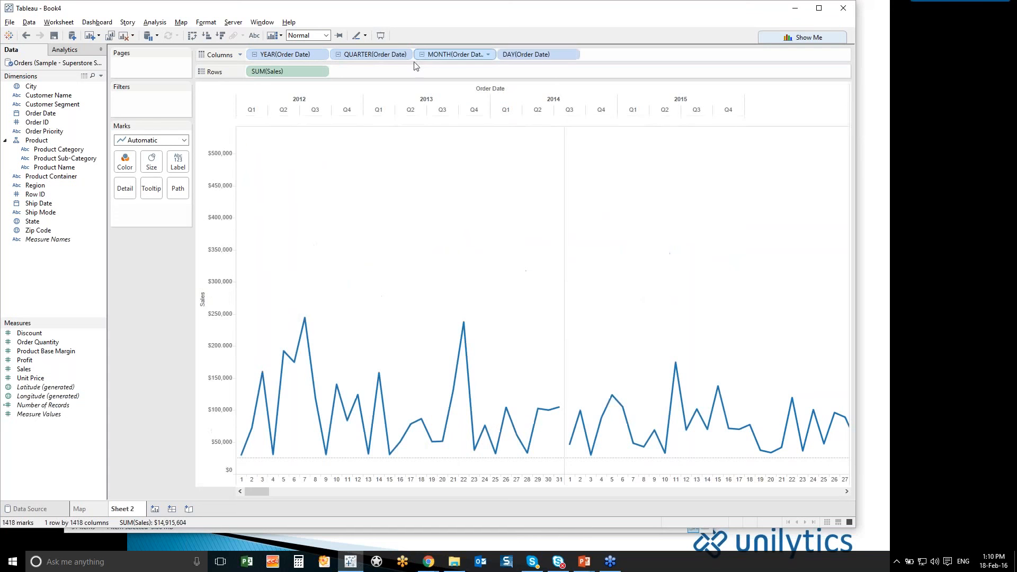
pyautogui.click(338, 55)
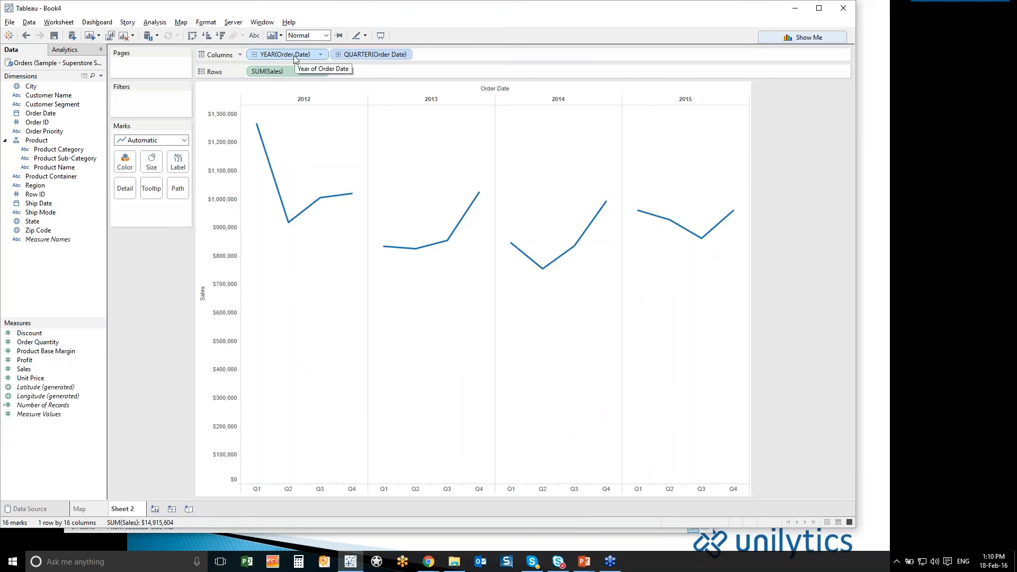
# Color the Sales lines by year of Order Date and plot them by month instead of quarter
pyautogui.moveTo(294, 55); pyautogui.dragTo(469, 55)
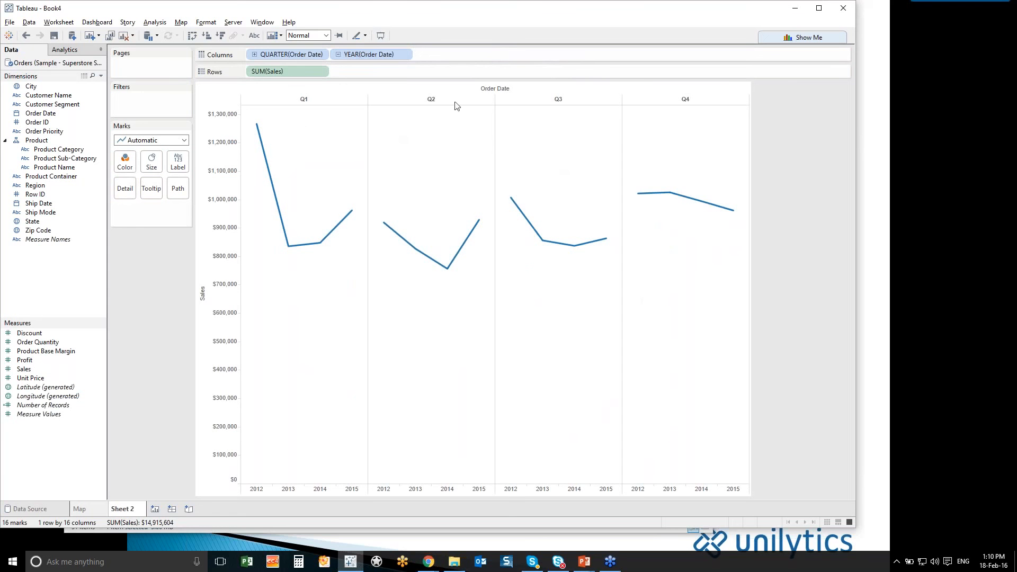
pyautogui.moveTo(364, 57); pyautogui.dragTo(125, 166)
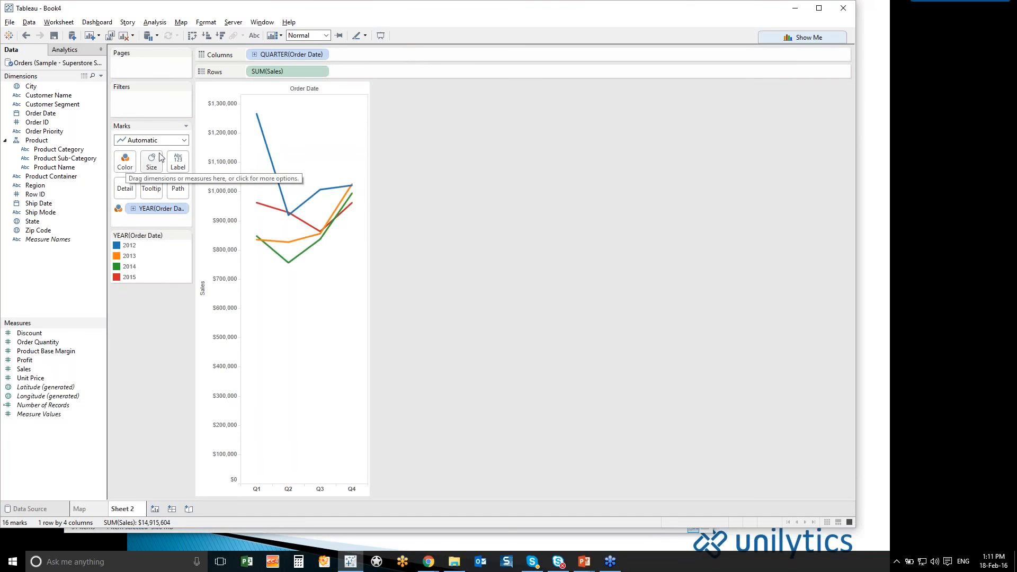
pyautogui.click(322, 54)
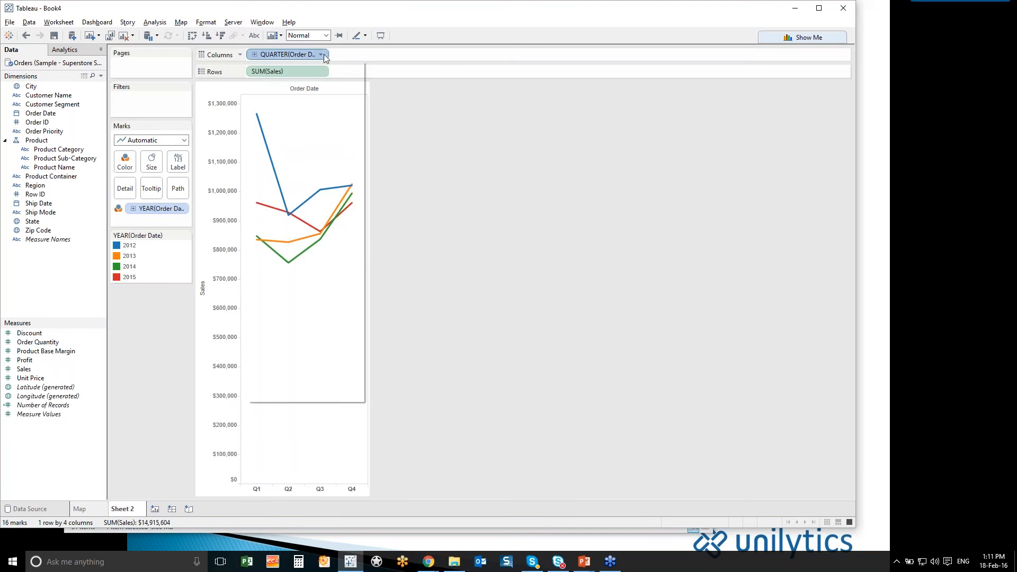
pyautogui.click(300, 192)
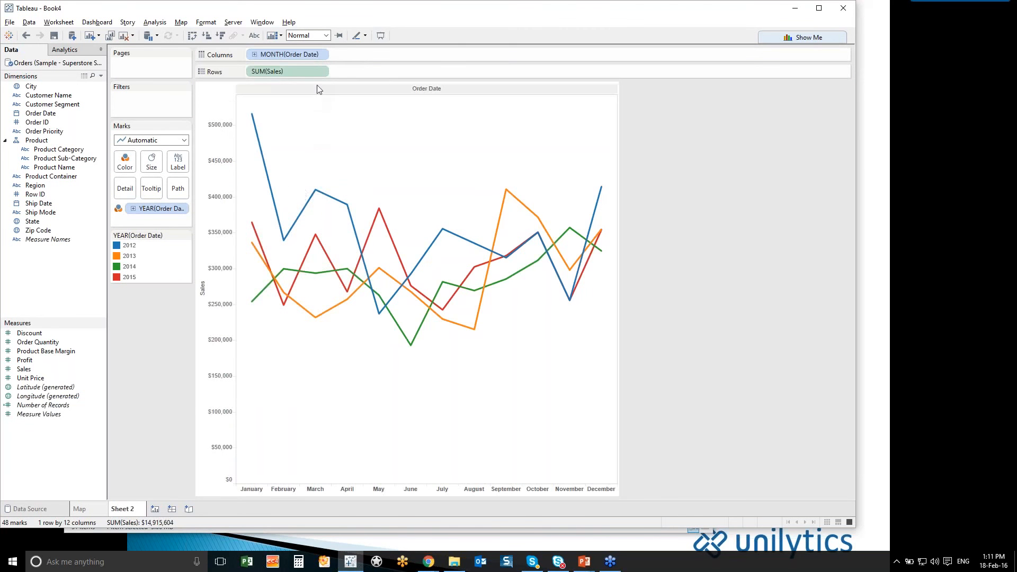
# Apply the Year over Year Growth quick table calculation to Sales in the line chart
pyautogui.click(321, 71)
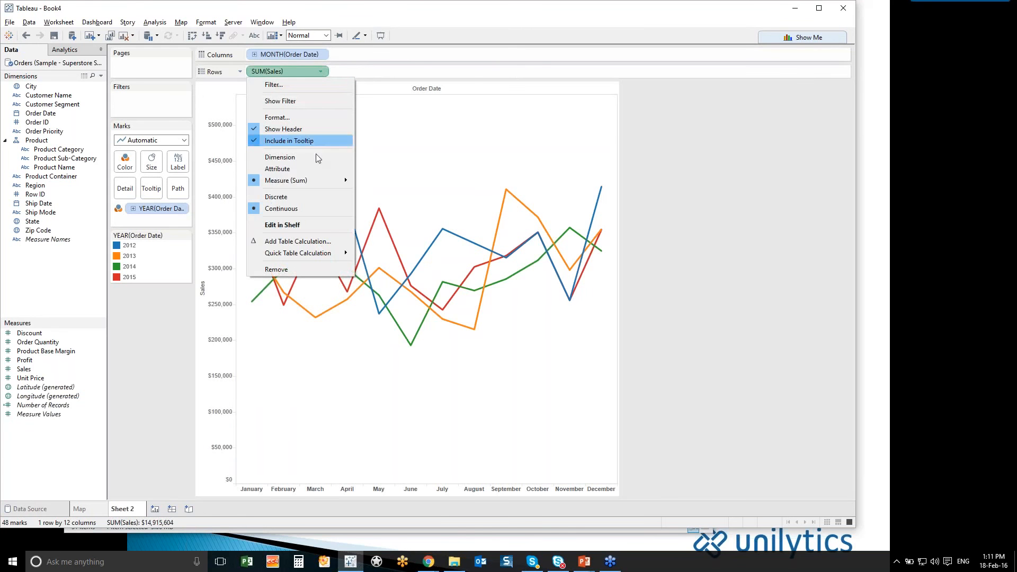
pyautogui.moveTo(337, 254)
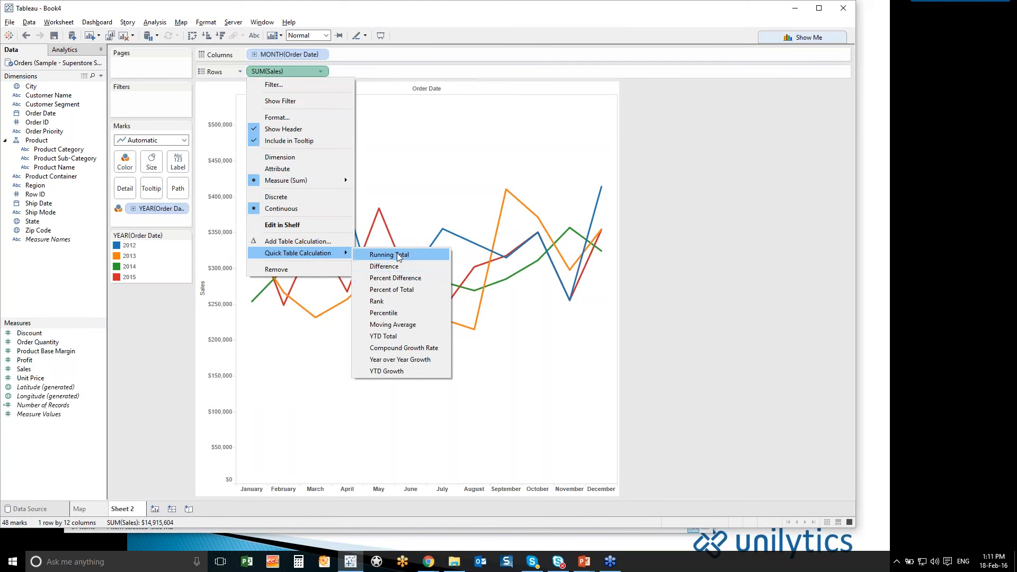
pyautogui.click(393, 360)
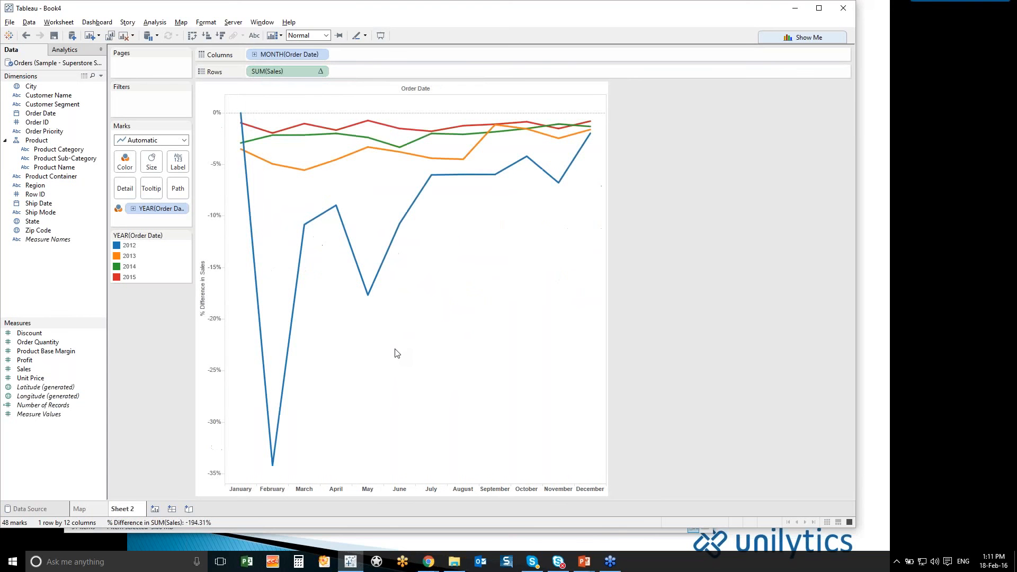
# Rename the line chart worksheet as Line chart
pyautogui.doubleClick(122, 510)
pyautogui.write('Line chart')
pyautogui.press('Return')
# Add a new worksheet and build a bar chart of Sales by Product Category
pyautogui.click(162, 509)
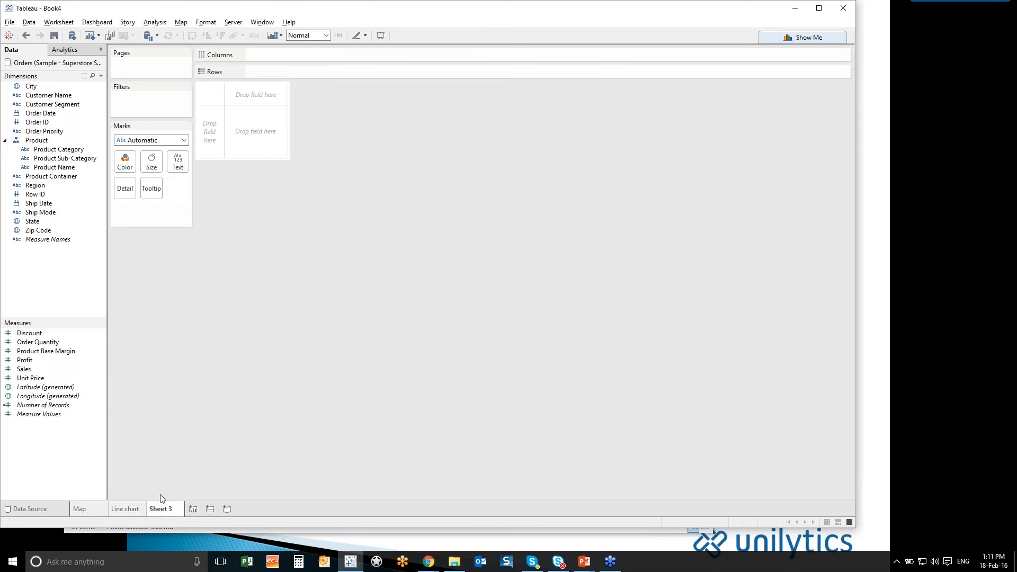
pyautogui.click(52, 369)
pyautogui.doubleClick(52, 369)
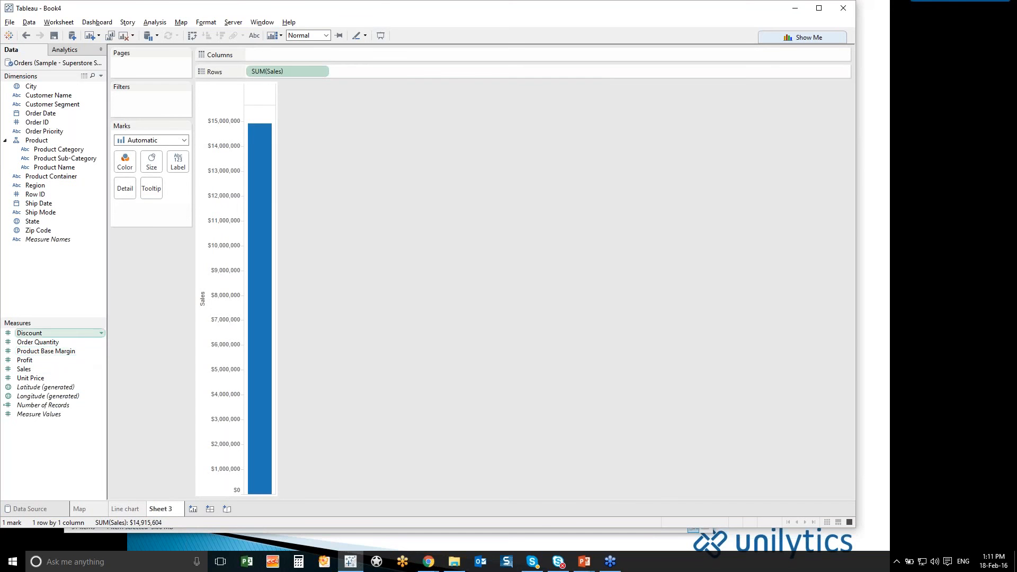
pyautogui.moveTo(62, 152); pyautogui.dragTo(292, 51)
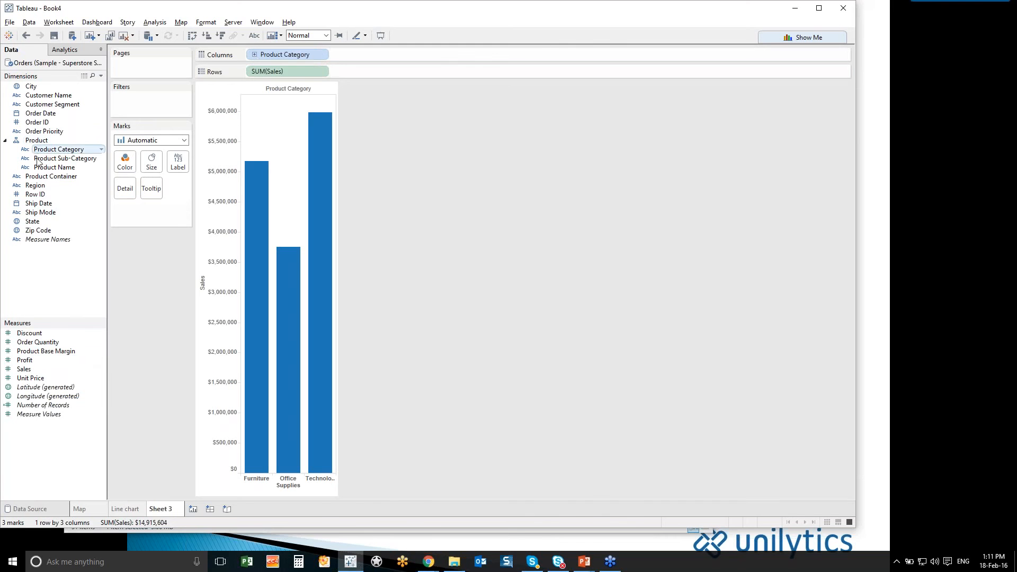
# Drill the product hierarchy down to Product Name and collapse it back to Product Sub-Category
pyautogui.click(255, 54)
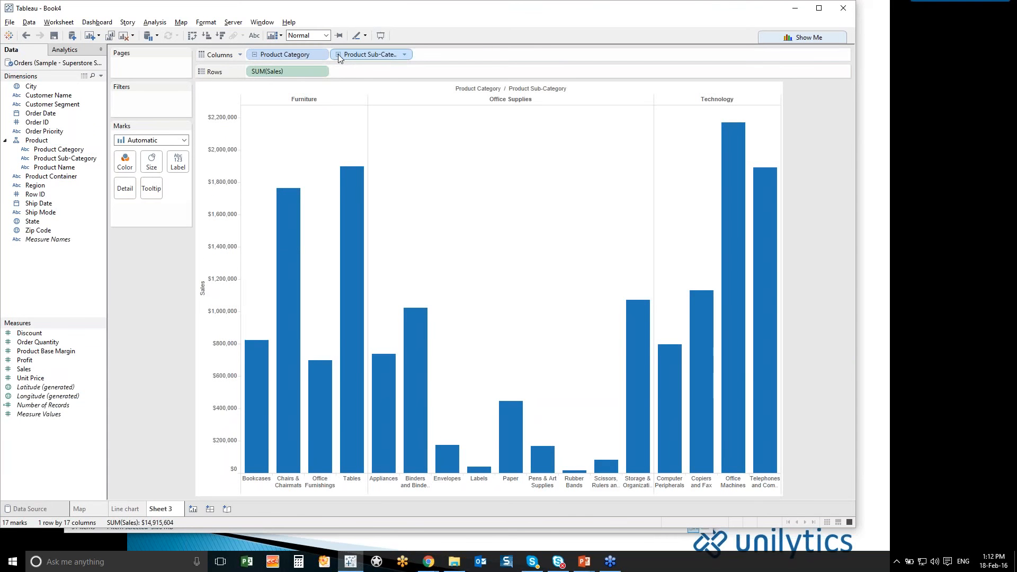
pyautogui.click(338, 54)
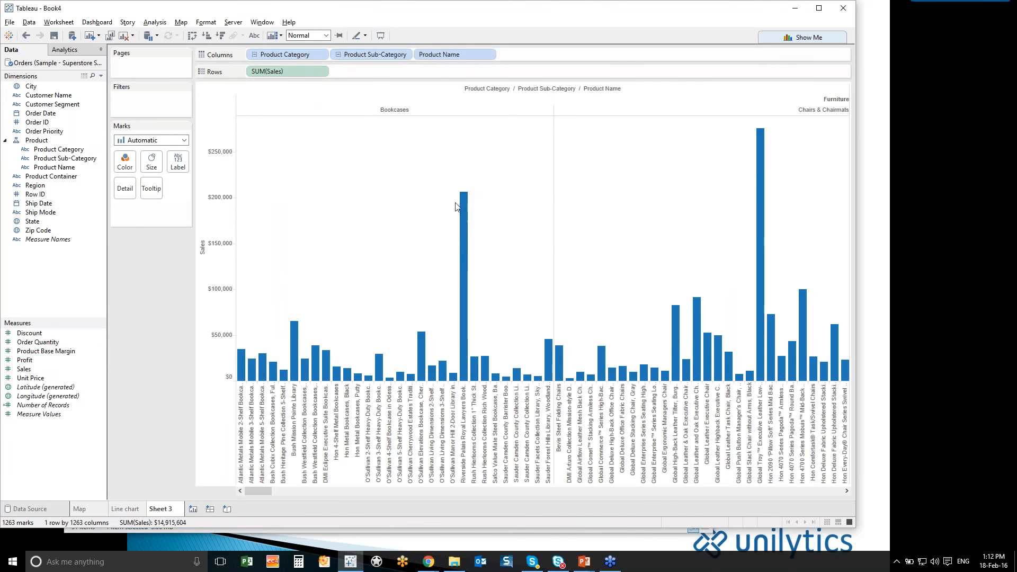
pyautogui.click(338, 55)
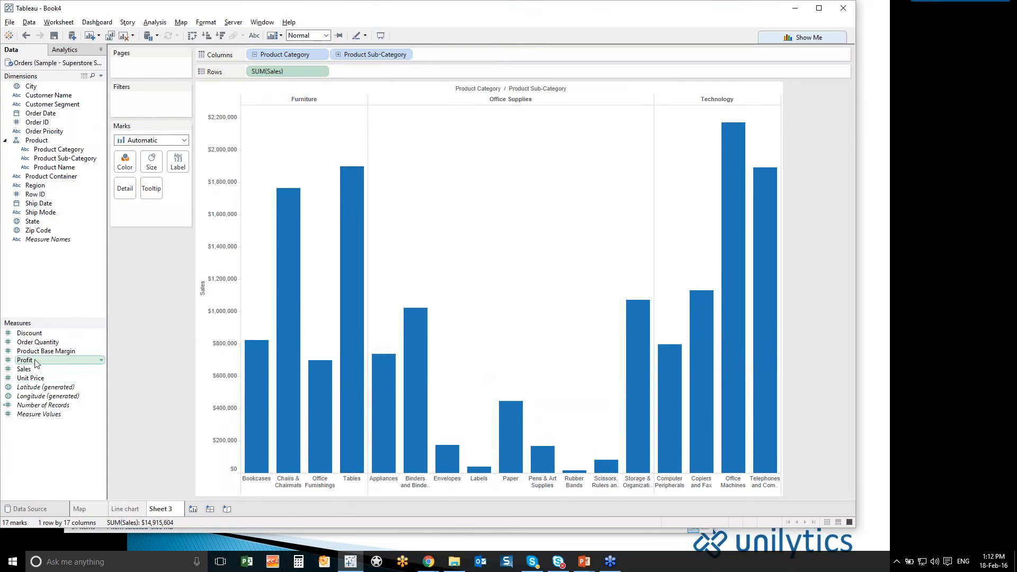
# Color the Sales bars by Profit and split the chart into rows by Region
pyautogui.moveTo(36, 362); pyautogui.dragTo(435, 276)
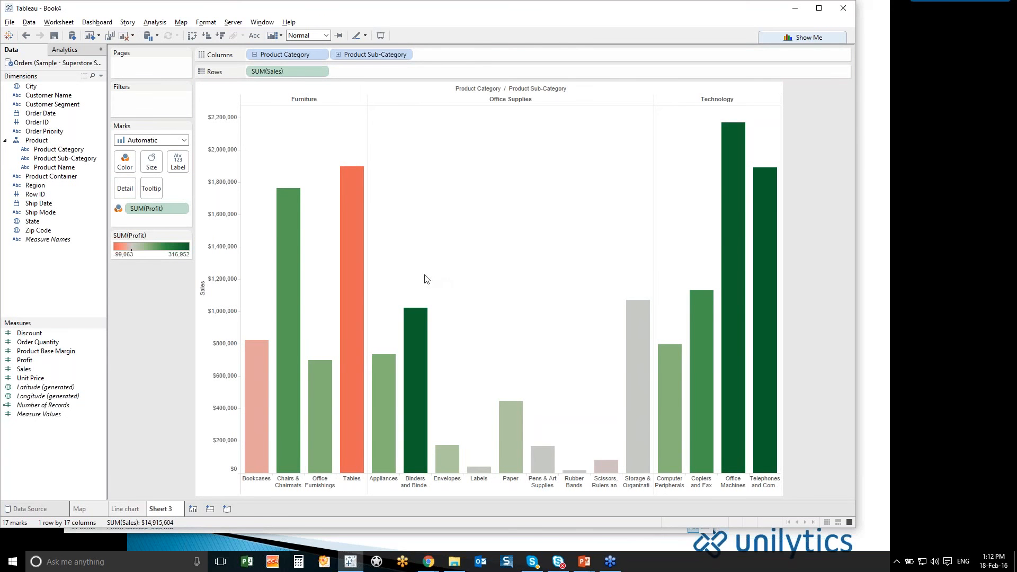
pyautogui.moveTo(356, 240)
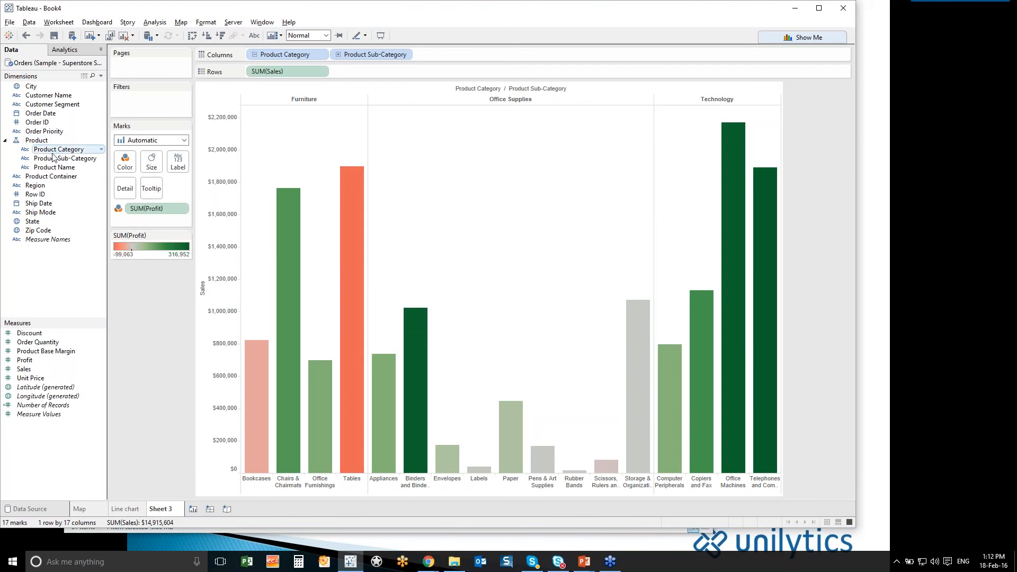
pyautogui.moveTo(48, 187); pyautogui.dragTo(402, 72)
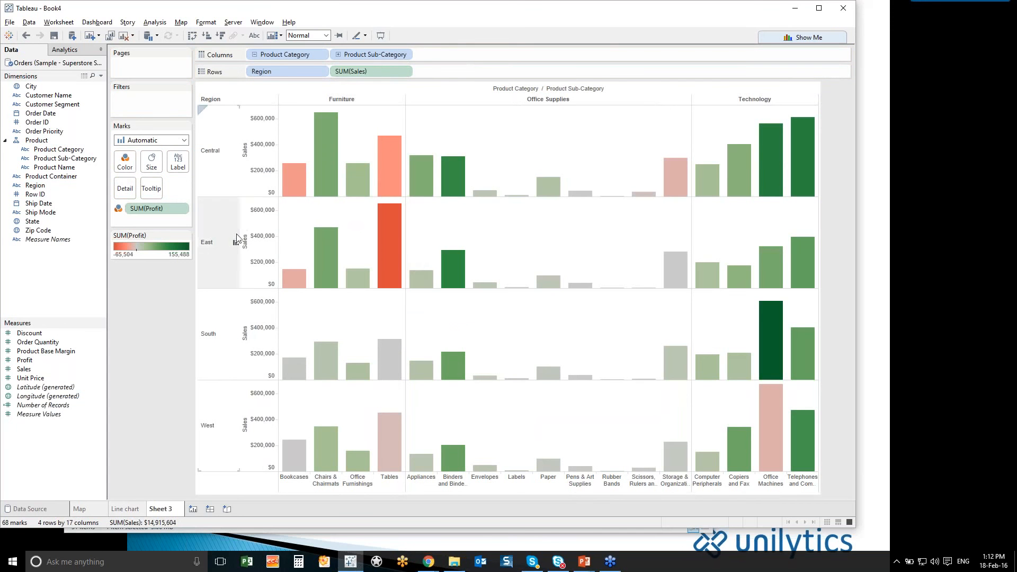
pyautogui.moveTo(392, 238)
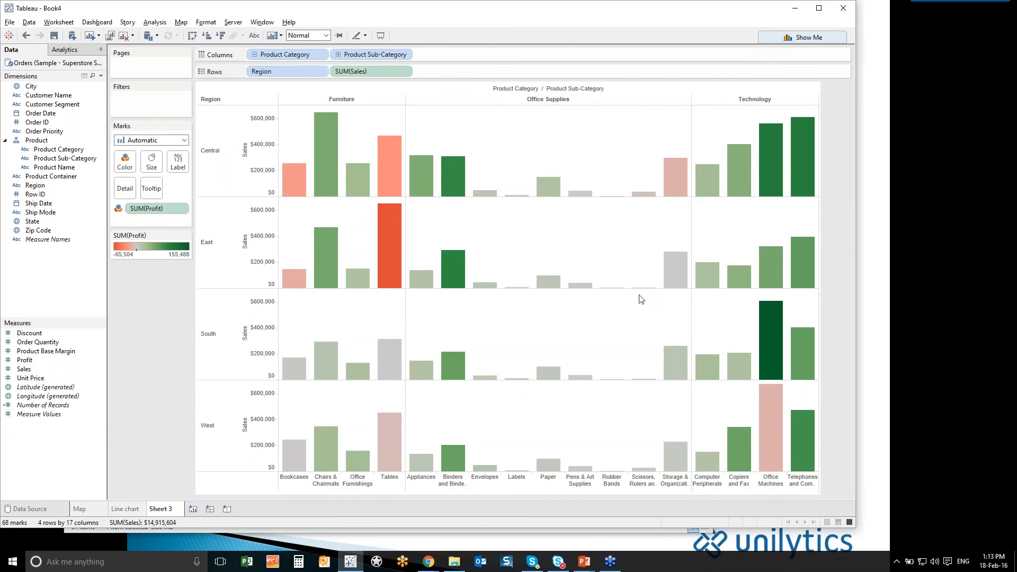
# Rename the bar chart worksheet as Products and duplicate it as a crosstab
pyautogui.doubleClick(158, 509)
pyautogui.write('Products')
pyautogui.rightClick(163, 512)
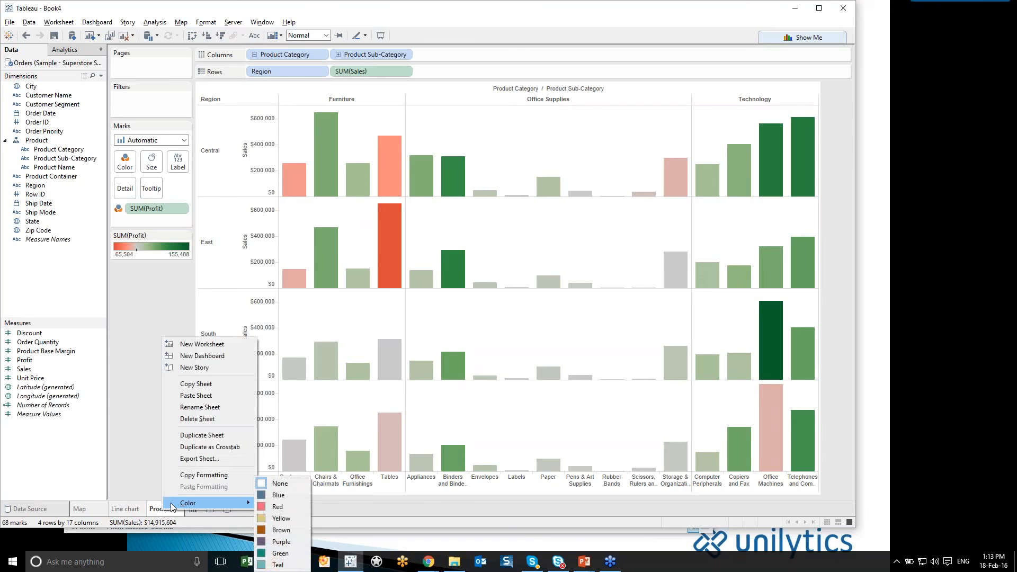
pyautogui.click(221, 450)
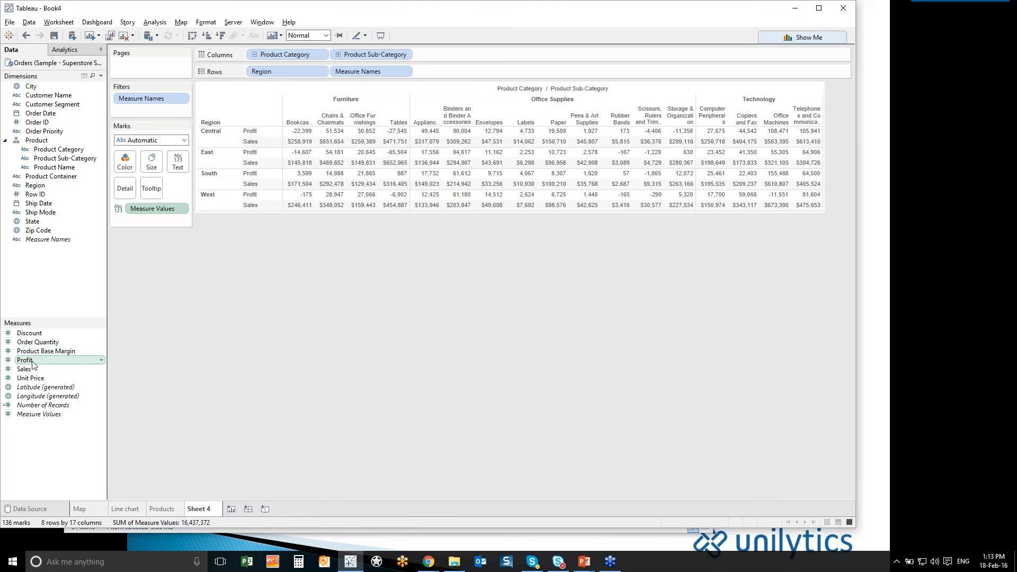
# Color the crosstab by Profit, using the full color range and stepped colors with 5 steps
pyautogui.moveTo(36, 358); pyautogui.dragTo(125, 162)
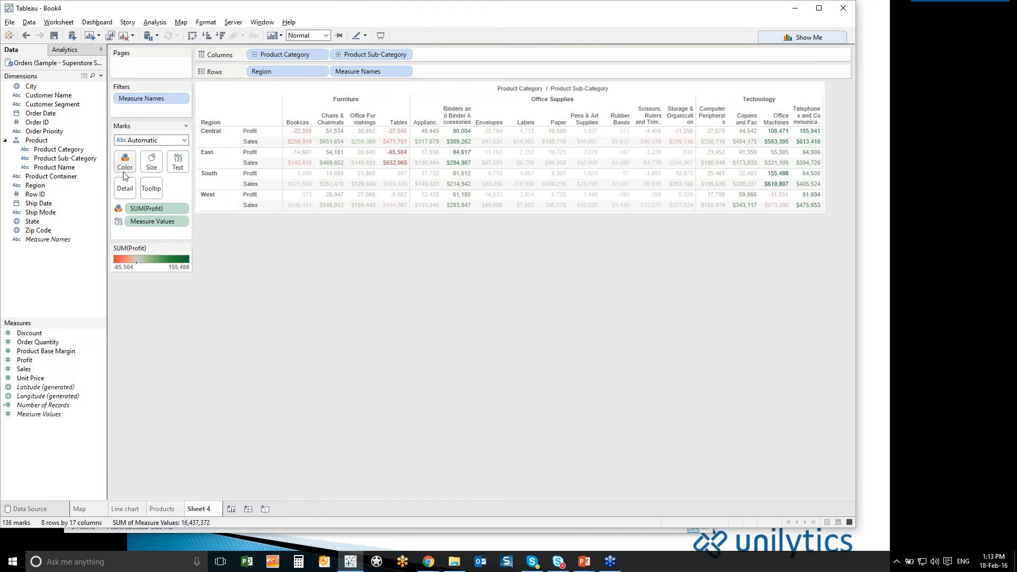
pyautogui.click(185, 250)
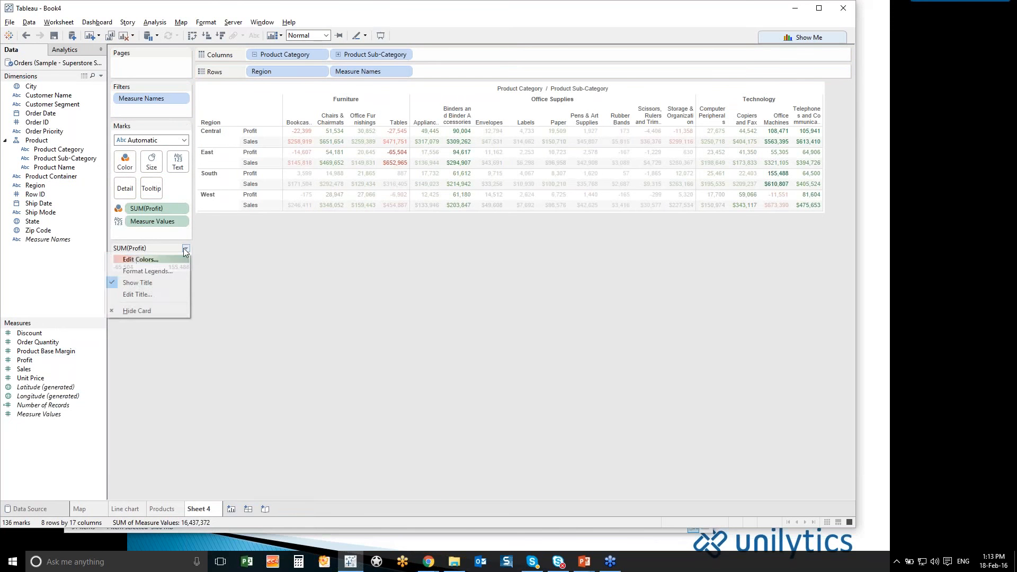
pyautogui.click(154, 259)
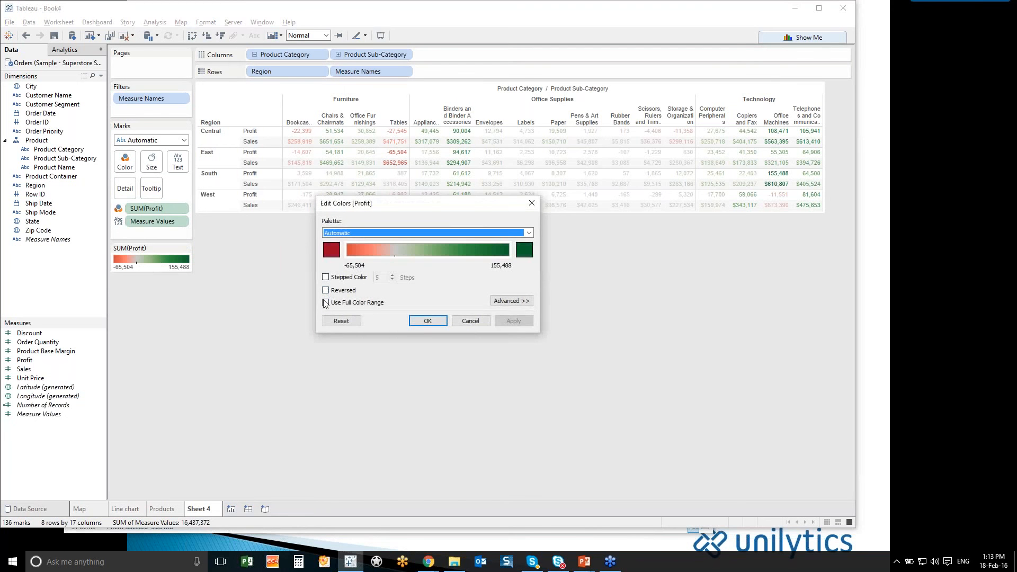
pyautogui.click(325, 302)
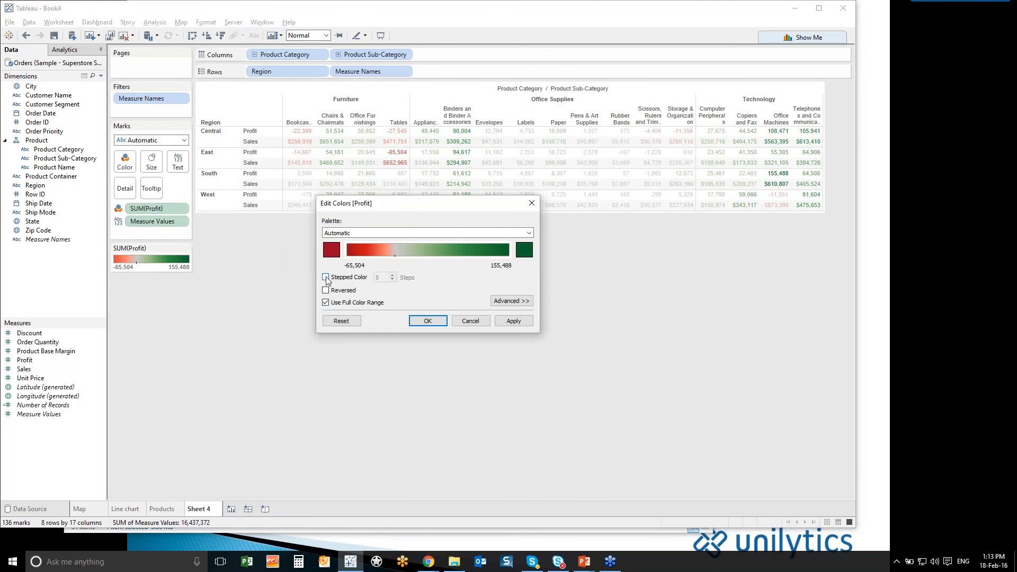
pyautogui.click(325, 277)
pyautogui.click(426, 321)
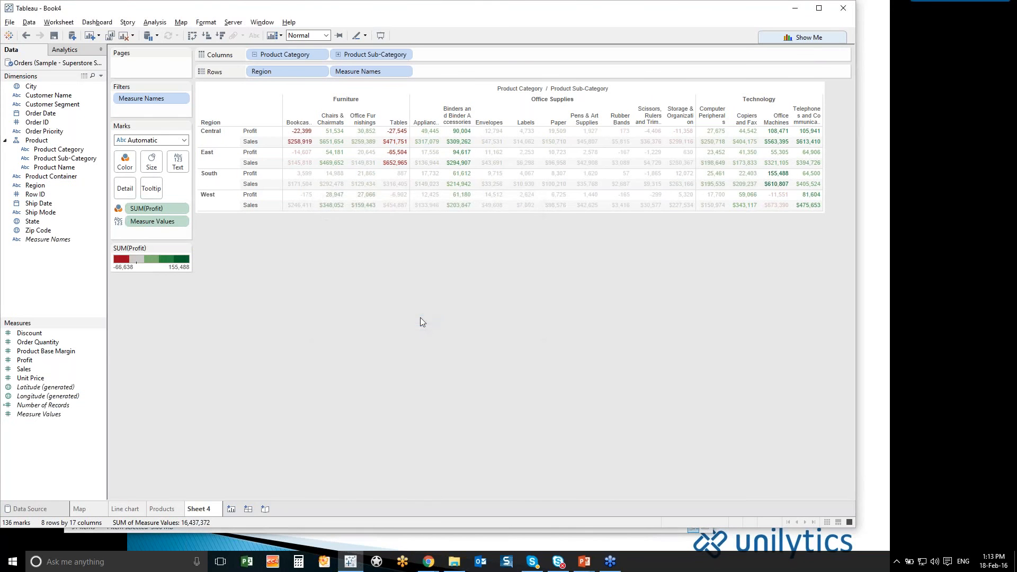
# Rename the crosstab worksheet as cross tabs
pyautogui.doubleClick(205, 509)
pyautogui.write('cross tabs')
pyautogui.press('Return')
# Add a new worksheet and plot Sales on rows against Profit on columns
pyautogui.click(232, 509)
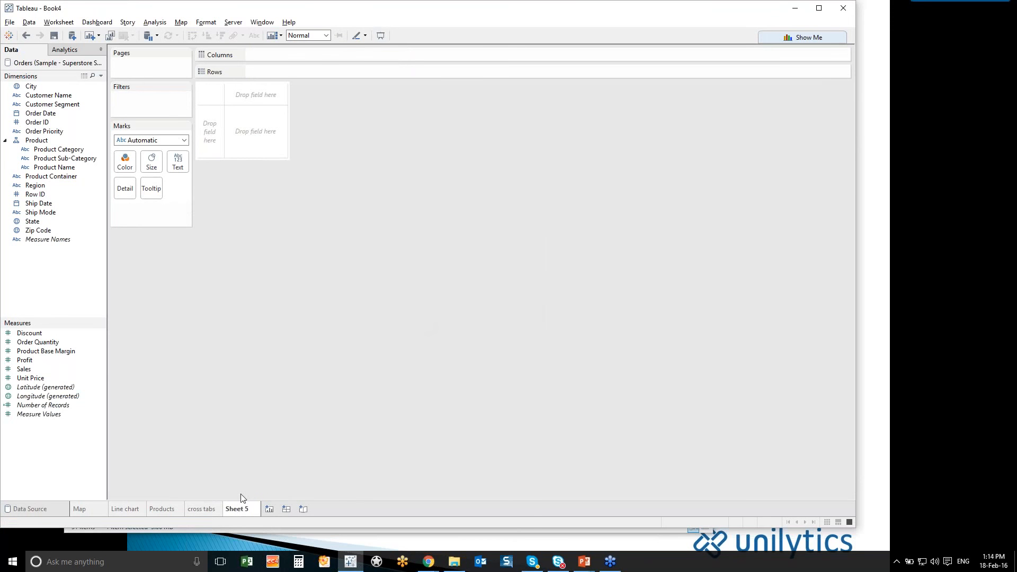
pyautogui.doubleClick(36, 370)
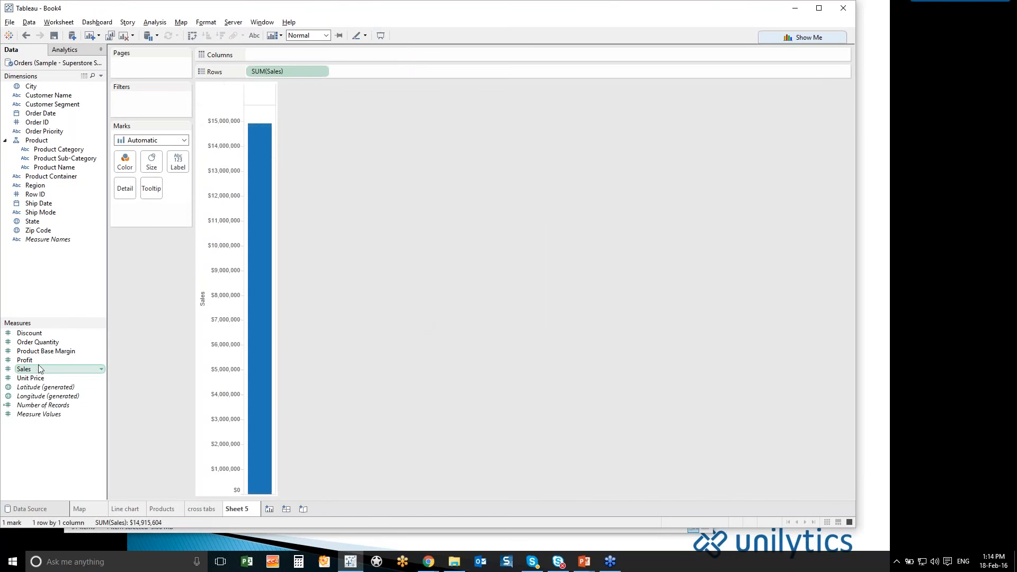
pyautogui.click(43, 363)
pyautogui.doubleClick(42, 363)
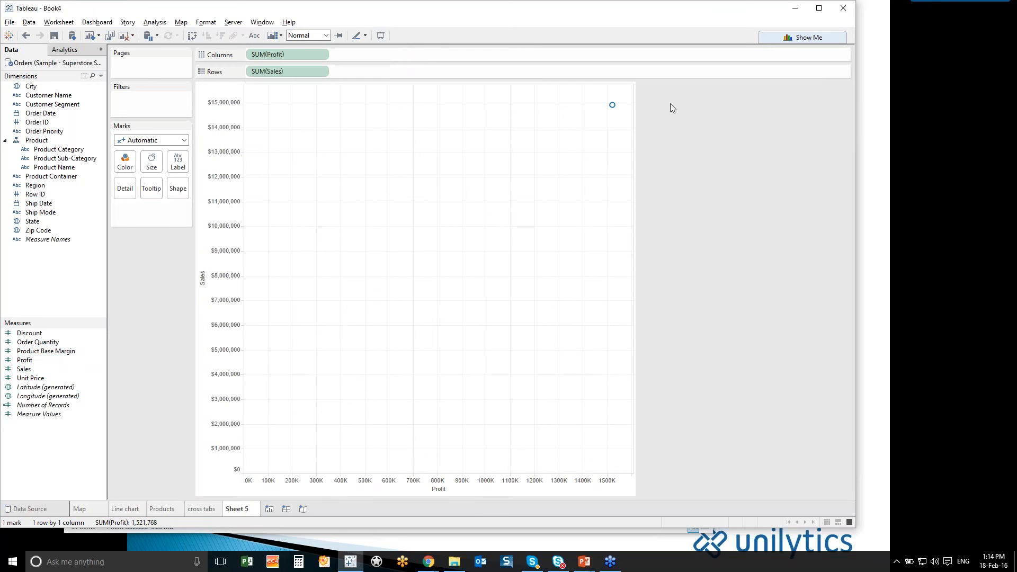
# Review the chart types Show Me offers with State selected, undo adding Profit, and return to the Sales and Profit scatter plot
pyautogui.click(796, 40)
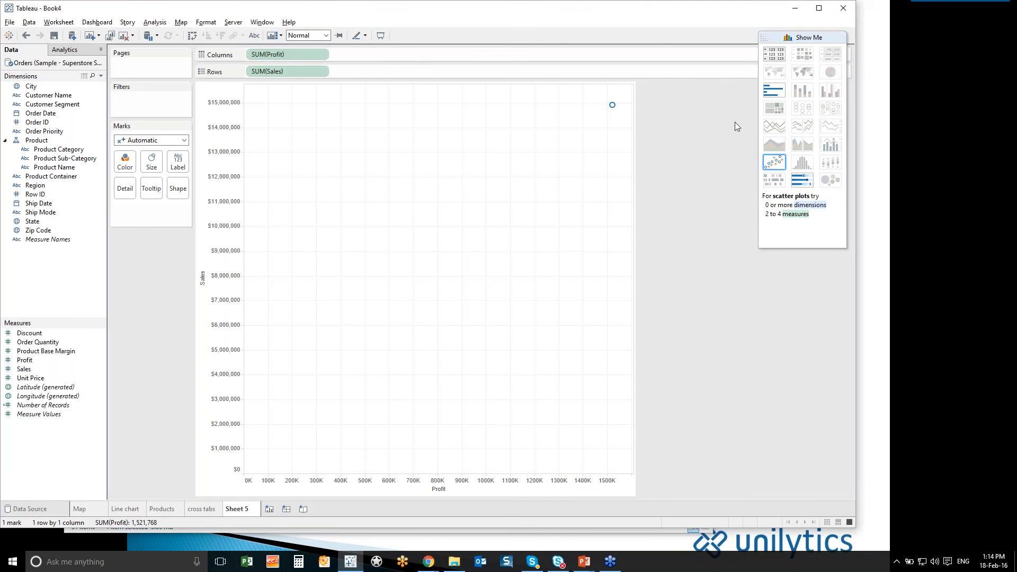
pyautogui.moveTo(803, 54); pyautogui.dragTo(336, 185)
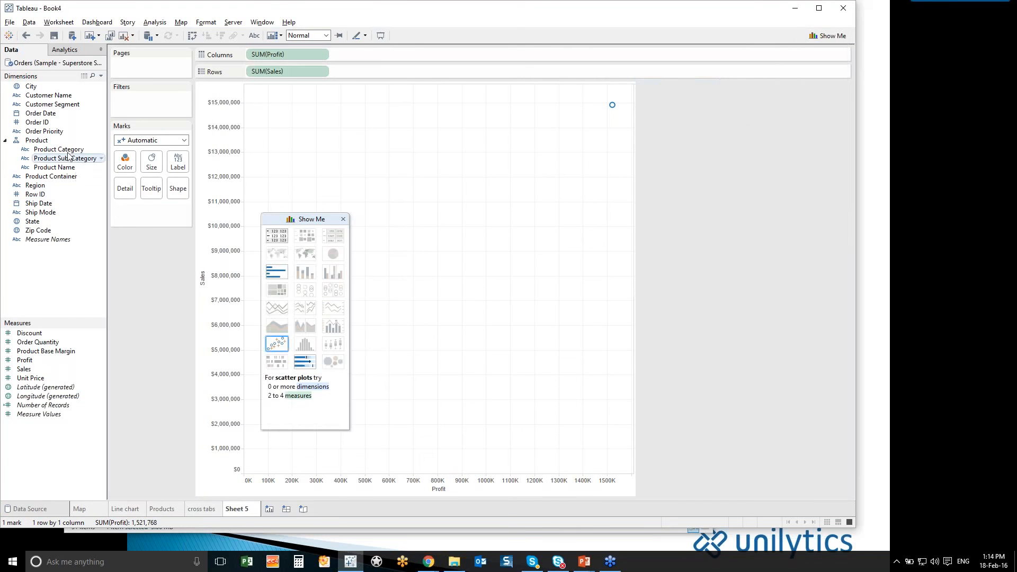
pyautogui.click(47, 223)
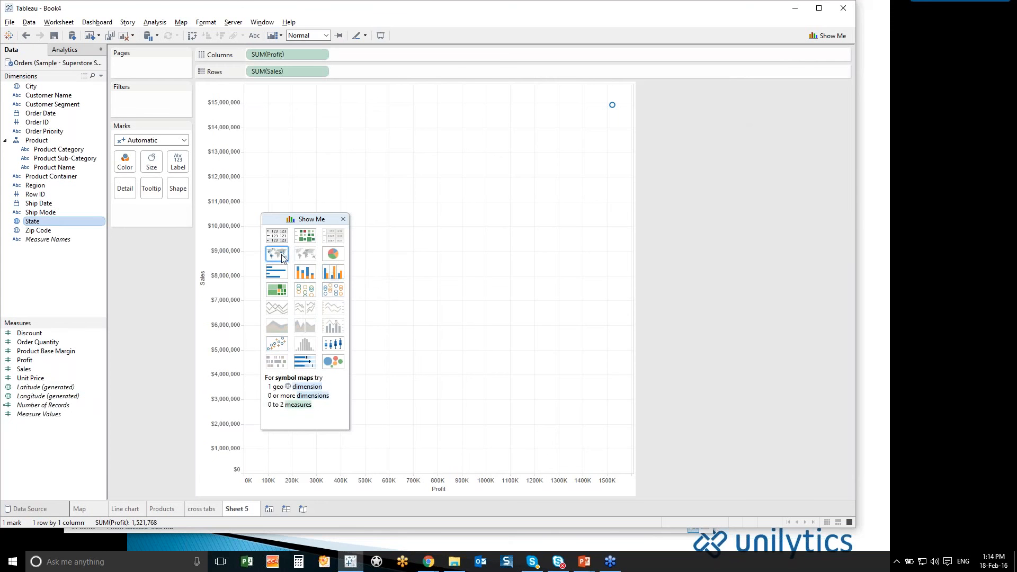
pyautogui.click(24, 35)
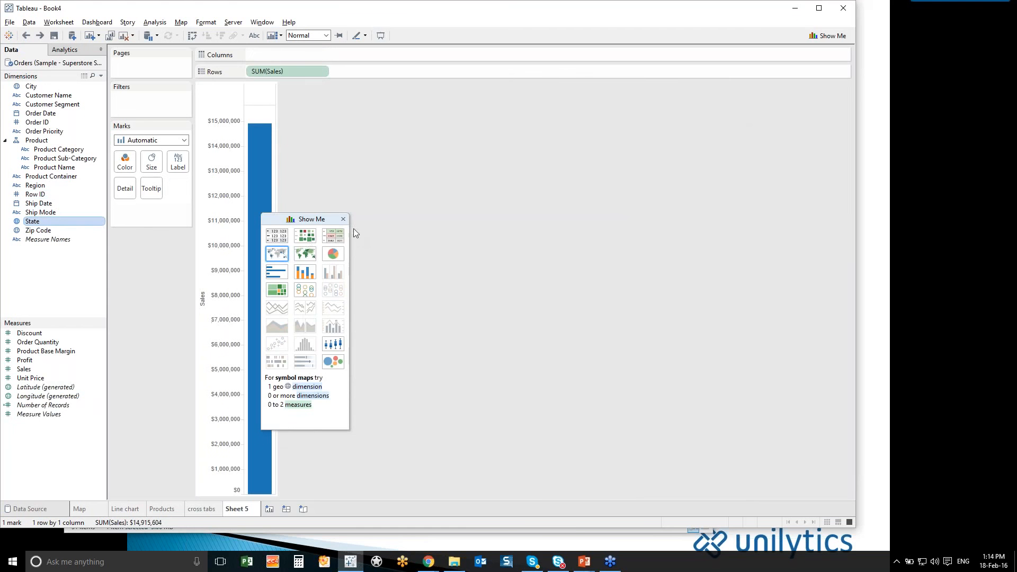
pyautogui.click(343, 219)
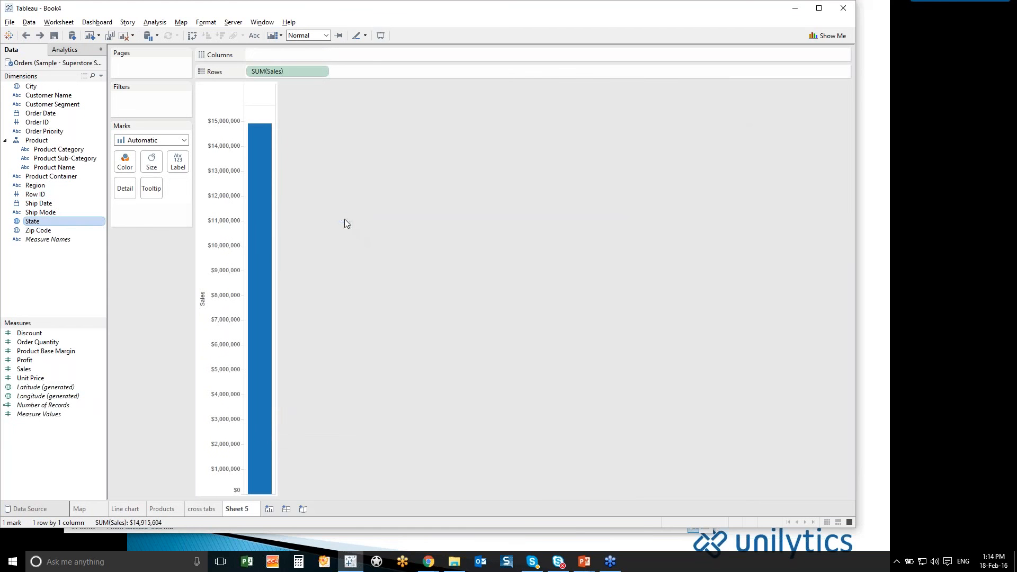
pyautogui.doubleClick(49, 360)
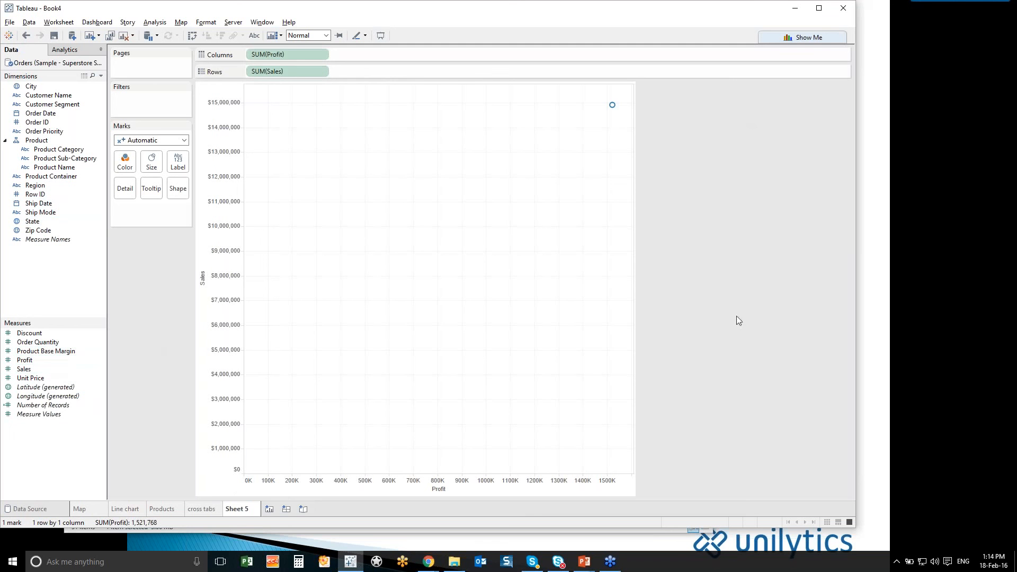
# Break the scatter plot into one mark per Customer Name and swap its axes
pyautogui.moveTo(618, 111)
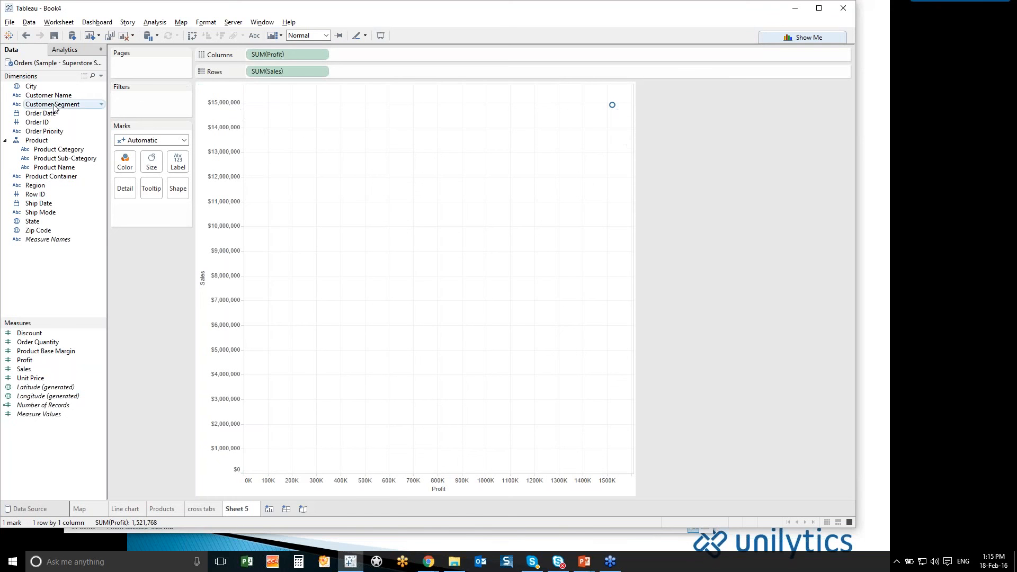
pyautogui.moveTo(53, 96); pyautogui.dragTo(459, 251)
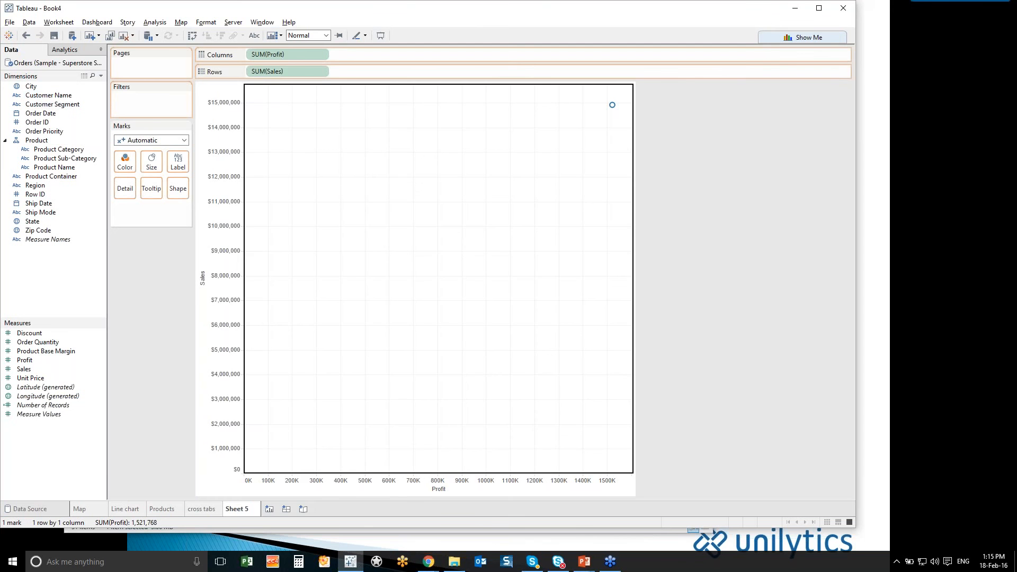
pyautogui.moveTo(495, 267)
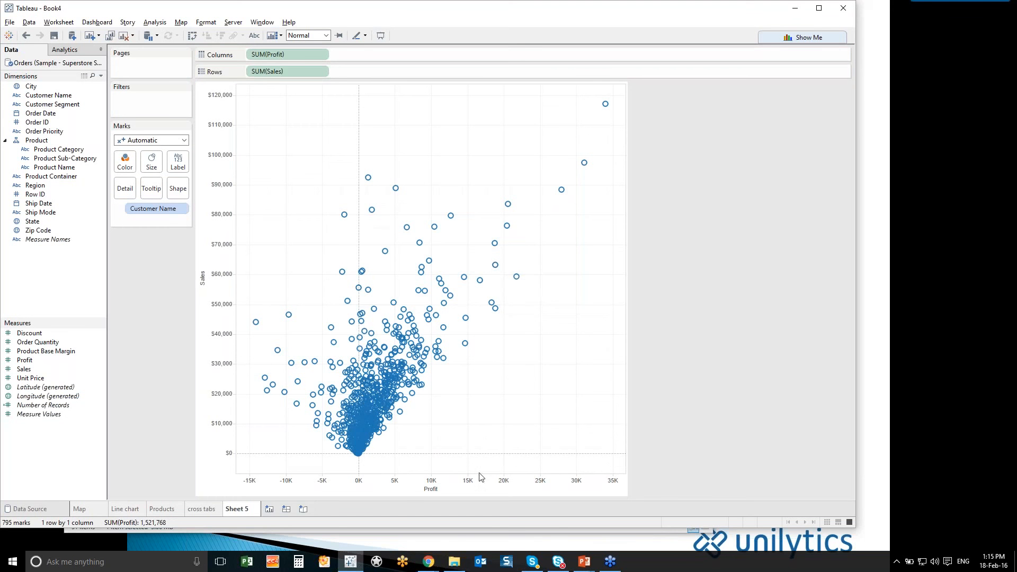
pyautogui.click(192, 36)
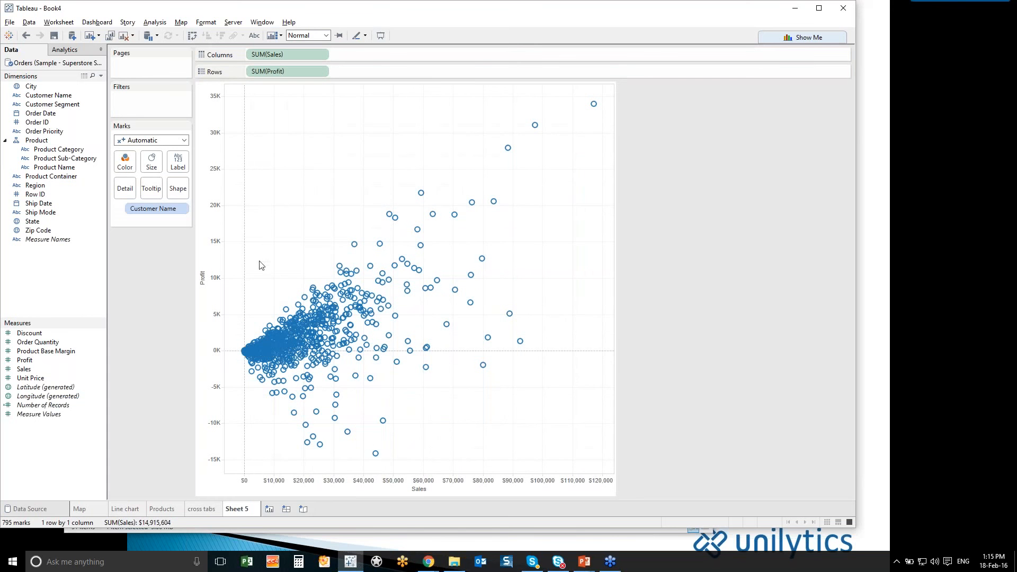
# Try labelling the scatter marks with Customer Name, and undo the labels
pyautogui.moveTo(351, 292)
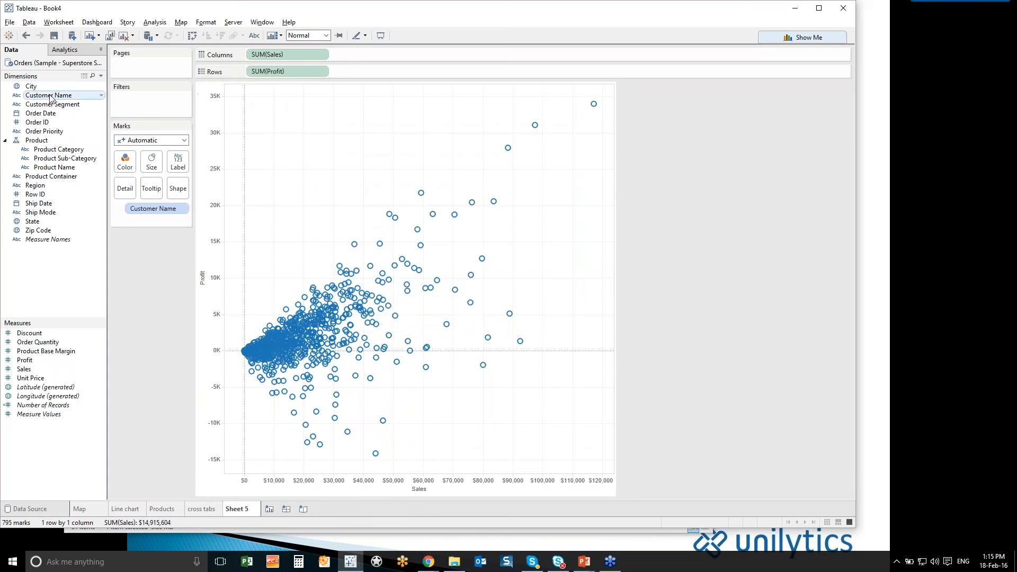
pyautogui.moveTo(49, 97); pyautogui.dragTo(178, 162)
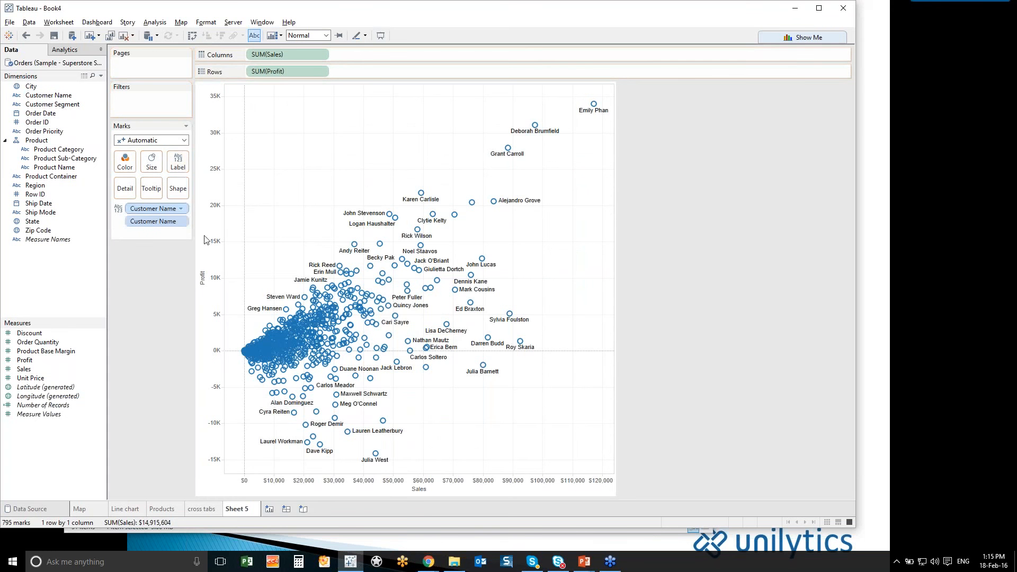
pyautogui.moveTo(478, 250)
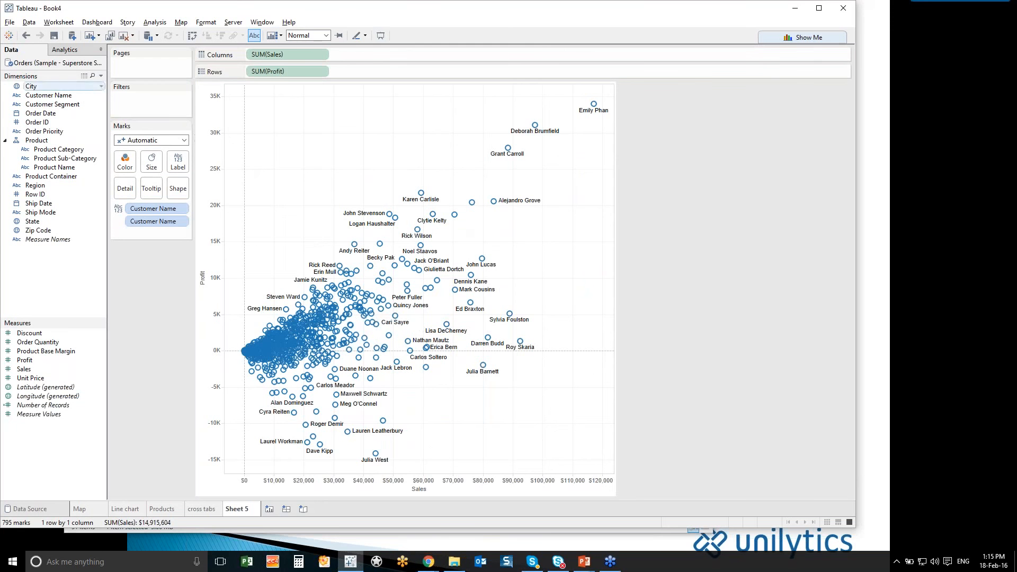
pyautogui.click(29, 40)
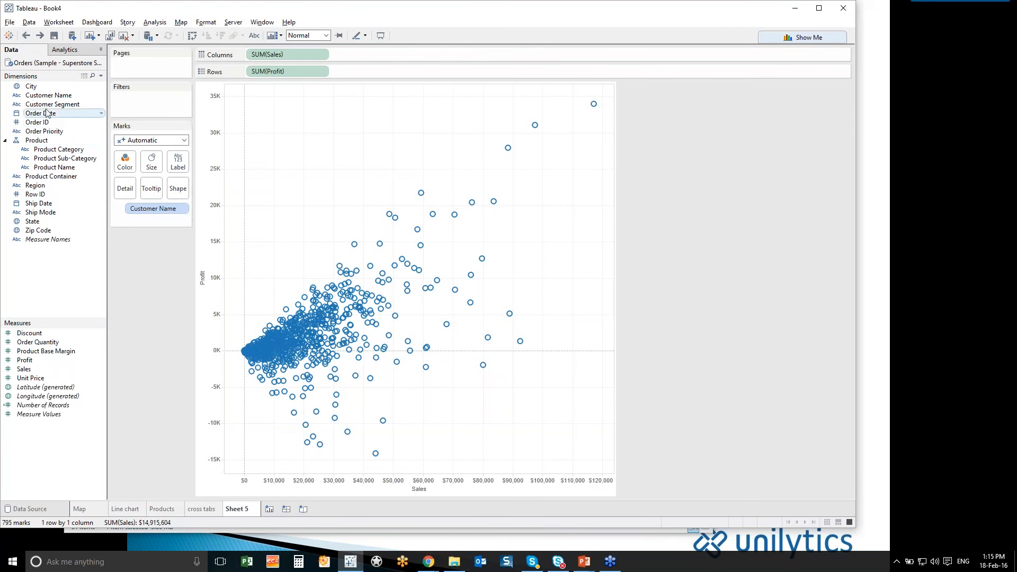
# Color the scatter marks by Customer Segment, highlight individual segments one after another, and clear the highlight
pyautogui.moveTo(47, 108); pyautogui.dragTo(125, 165)
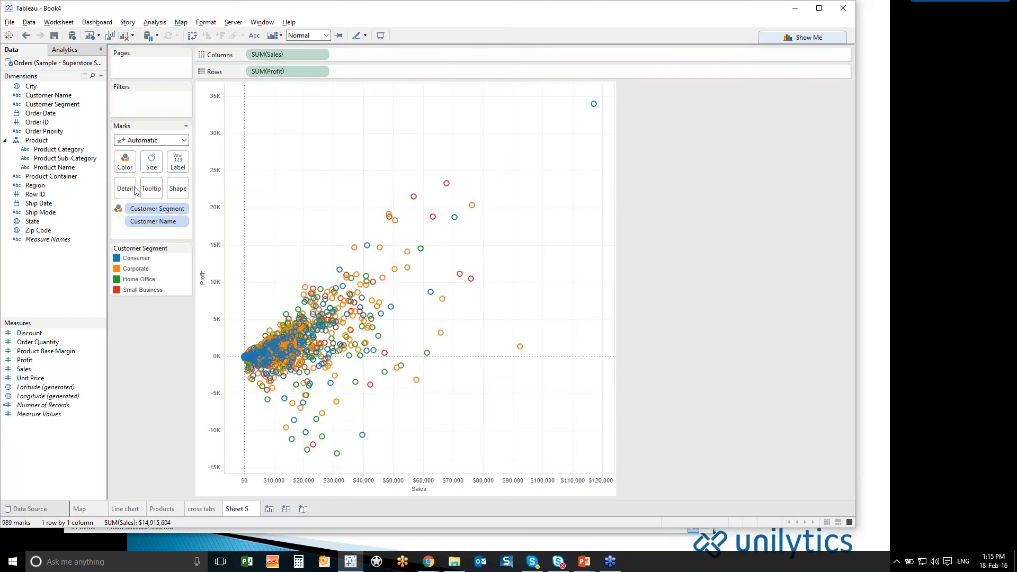
pyautogui.click(133, 291)
pyautogui.click(133, 279)
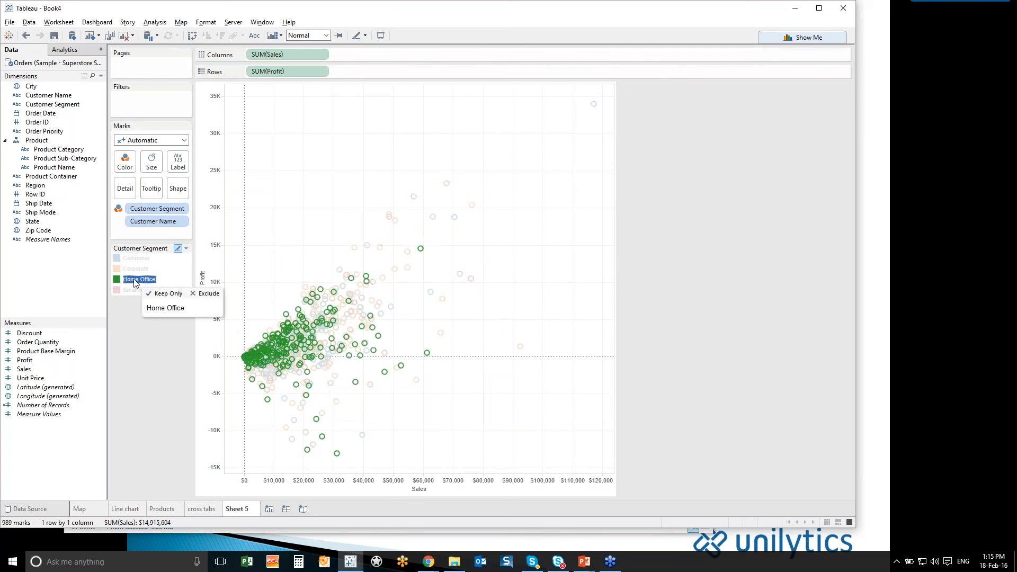
pyautogui.click(136, 268)
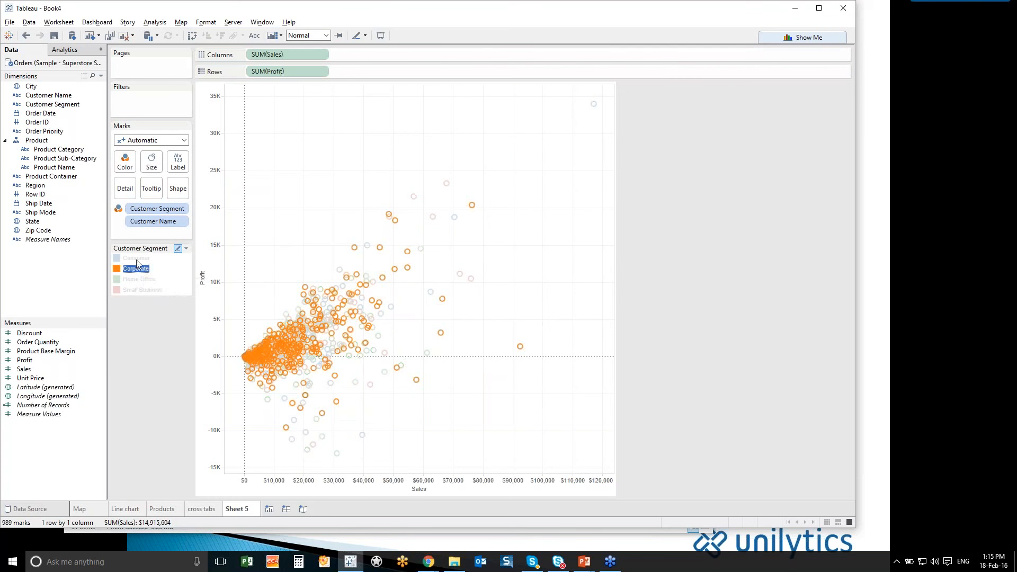
pyautogui.click(136, 258)
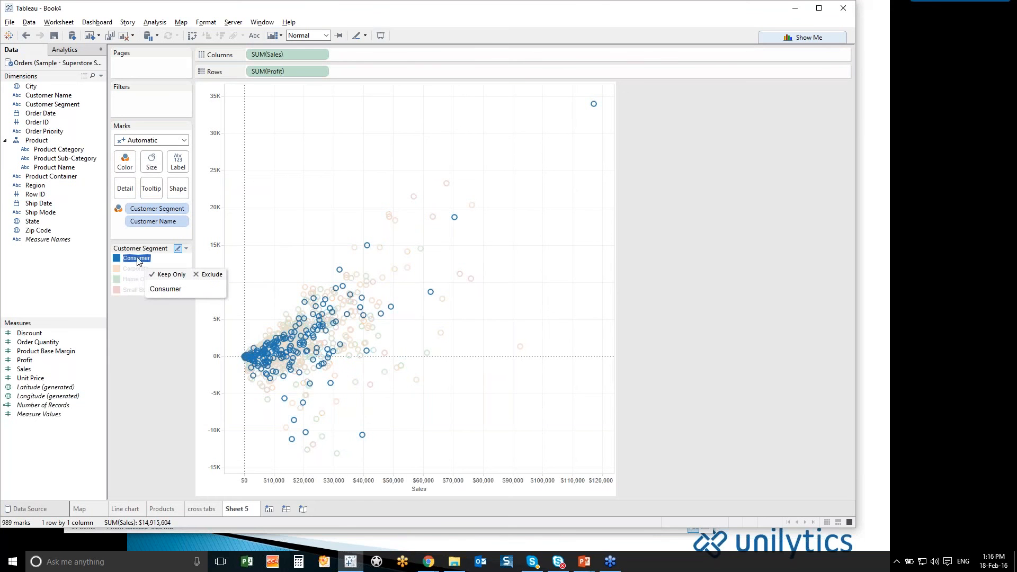
pyautogui.click(137, 259)
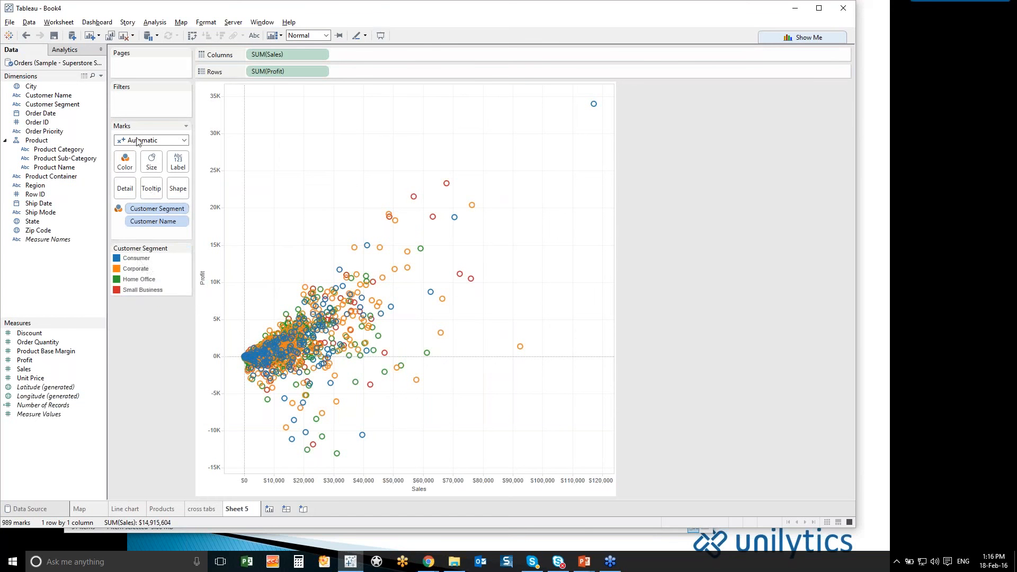
# Format the scatter marks as filled circles with 37% transparency and a dark border
pyautogui.click(137, 141)
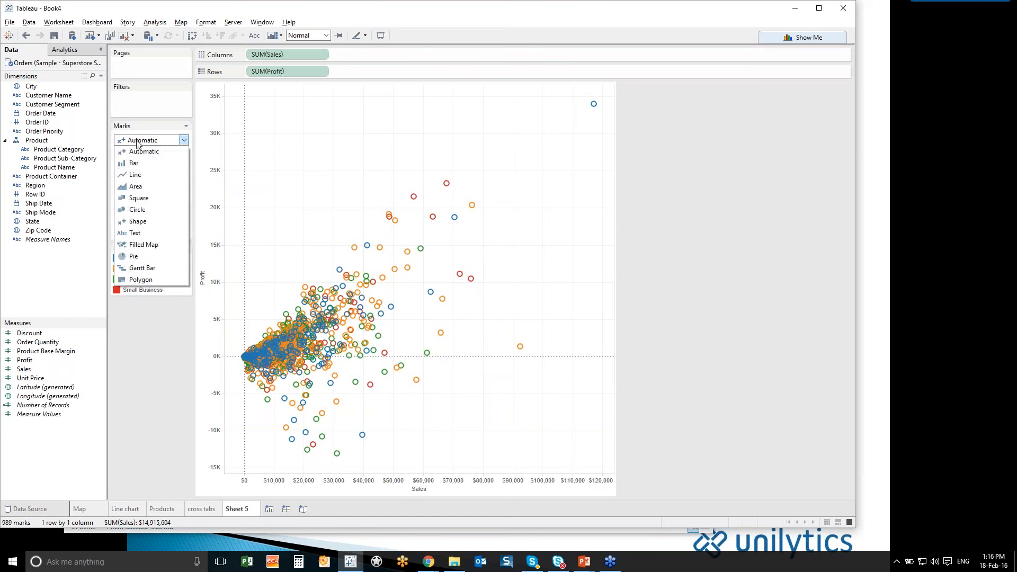
pyautogui.click(145, 210)
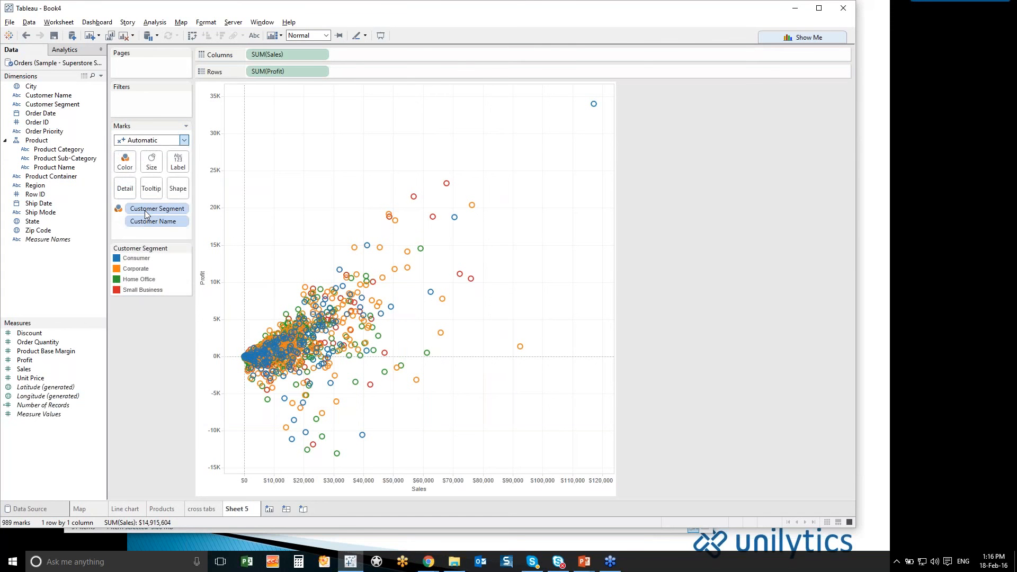
pyautogui.click(128, 168)
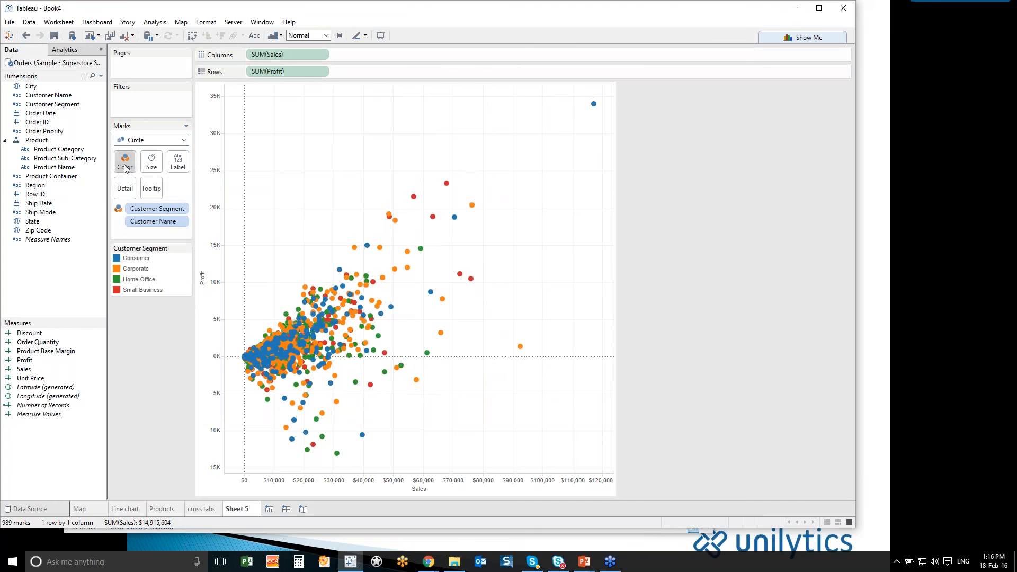
pyautogui.moveTo(171, 219); pyautogui.dragTo(146, 220)
pyautogui.click(165, 246)
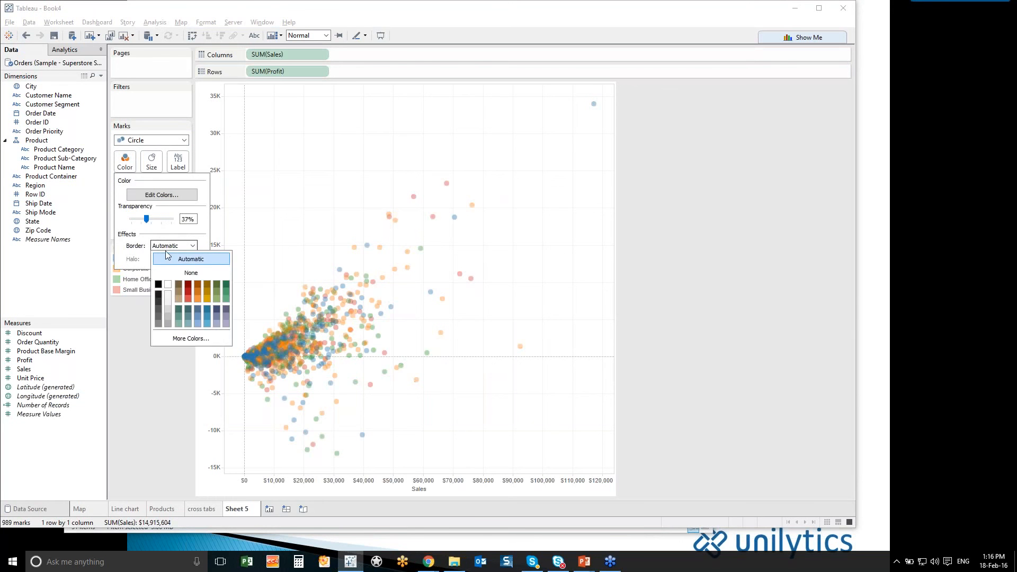
pyautogui.click(157, 304)
pyautogui.click(134, 316)
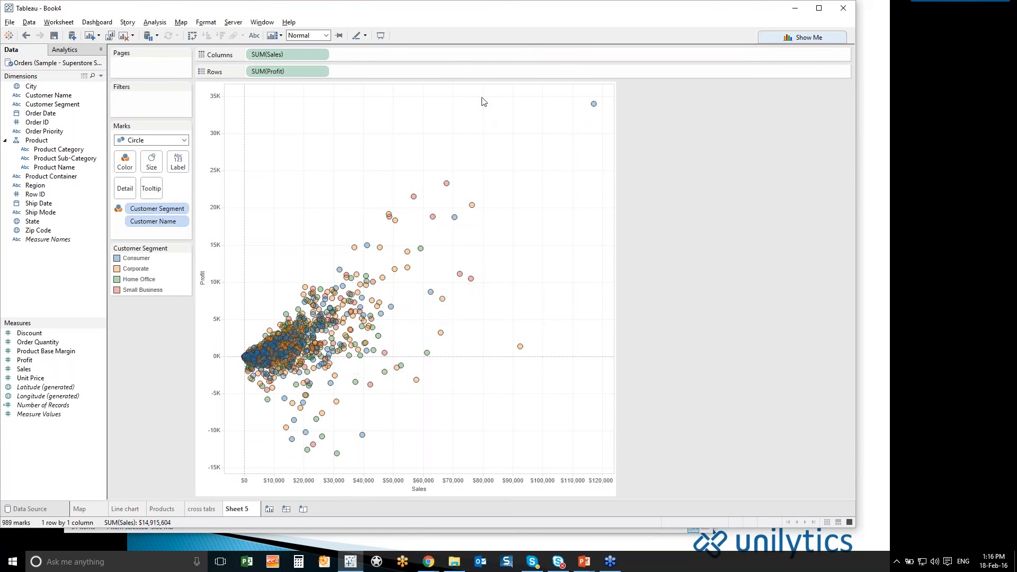
# Exclude the three outlier marks with sales of about $76,000, $92,000 and $117,000 from the scatter plot
pyautogui.moveTo(474, 93); pyautogui.dragTo(596, 355)
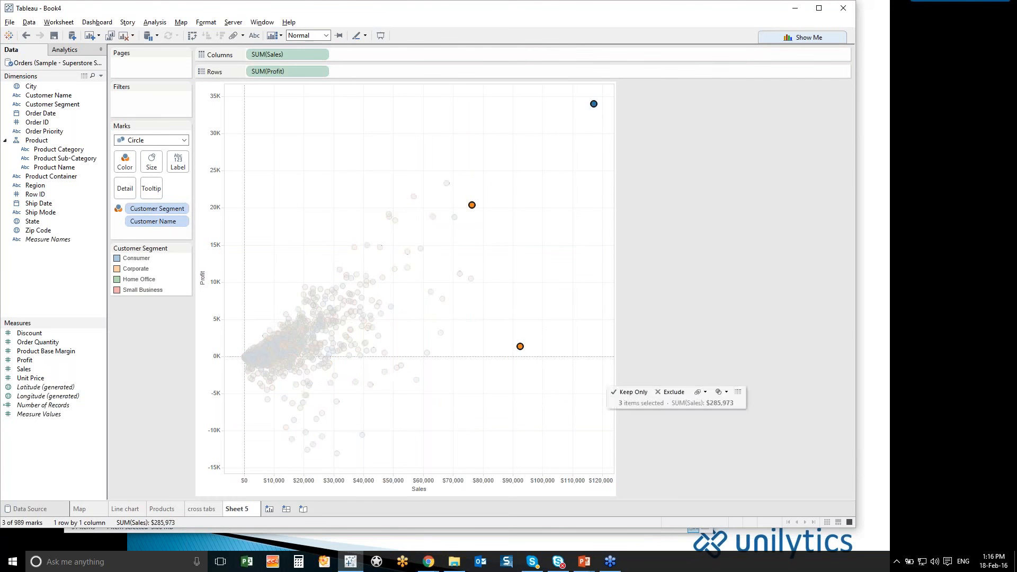
pyautogui.rightClick(518, 347)
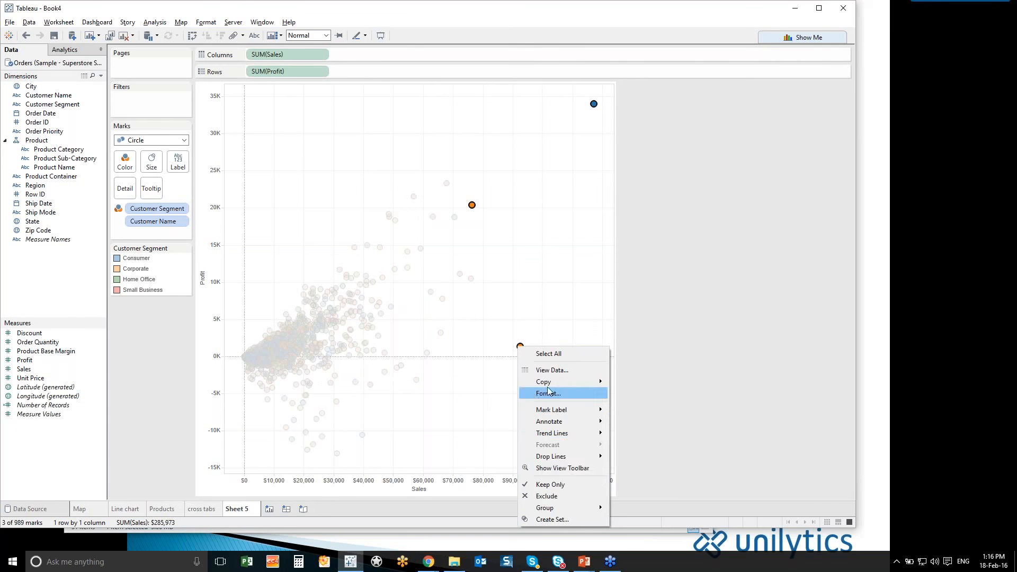
pyautogui.click(560, 497)
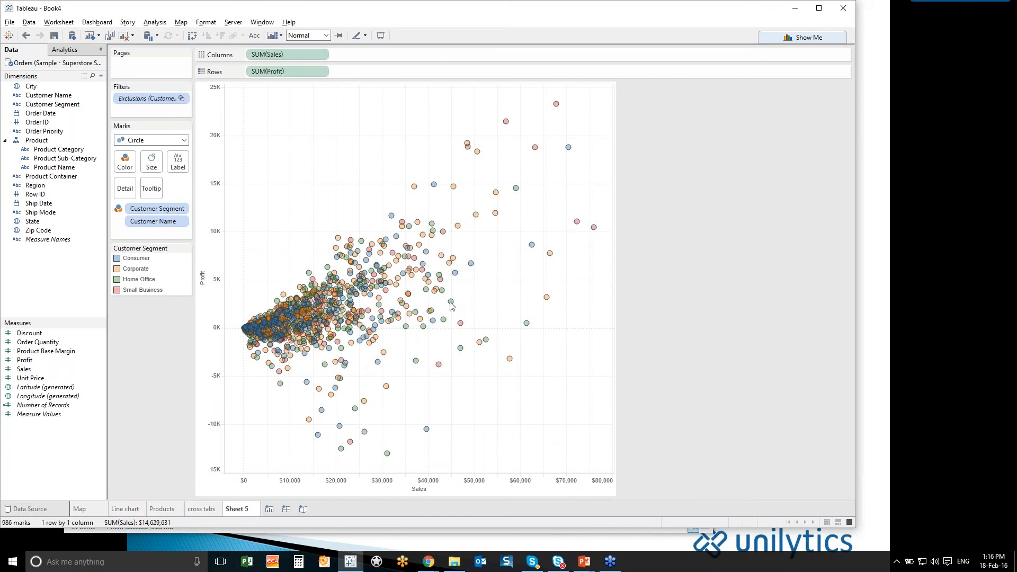
# Show linear trend lines per Customer Segment on the scatter plot and turn off their confidence bands
pyautogui.rightClick(239, 350)
pyautogui.moveTo(286, 420)
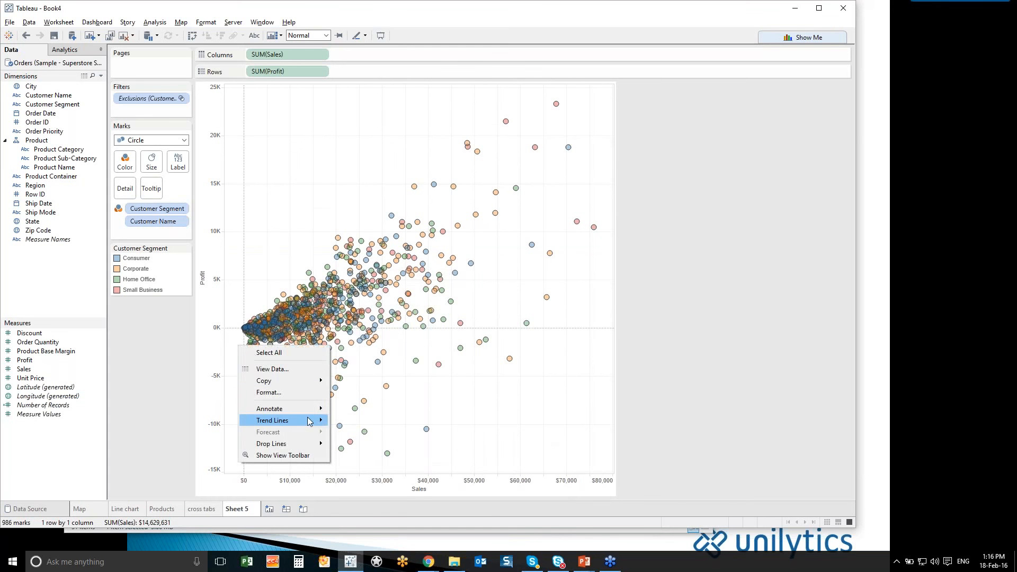
pyautogui.click(342, 423)
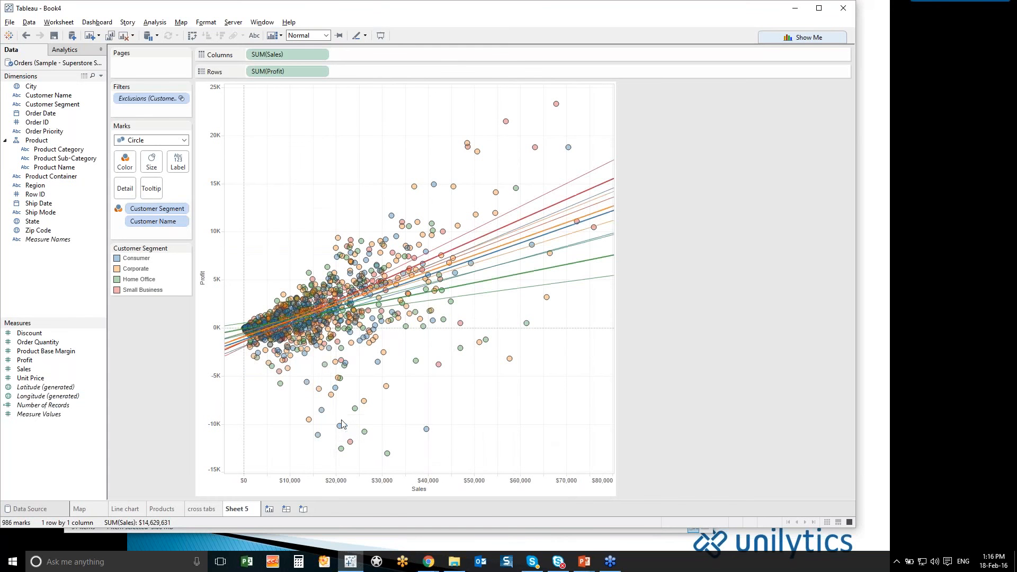
pyautogui.moveTo(545, 250)
pyautogui.moveTo(522, 279)
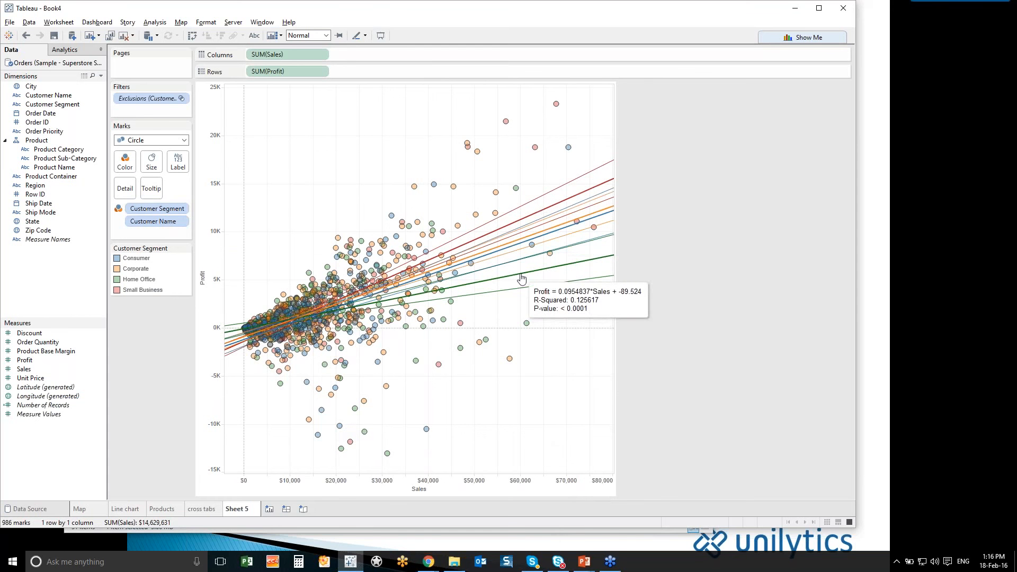
pyautogui.rightClick(579, 262)
pyautogui.click(598, 320)
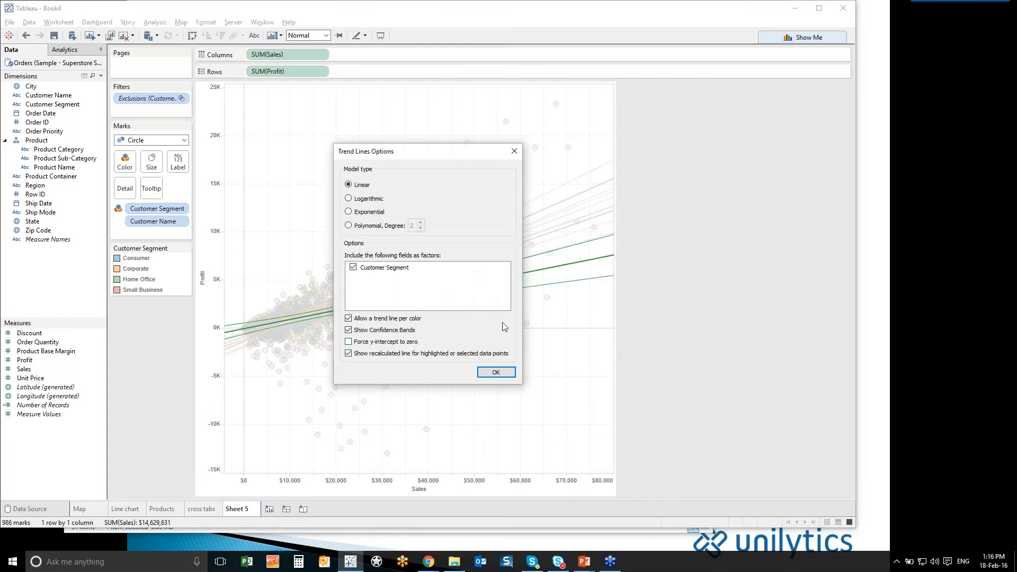
pyautogui.click(354, 332)
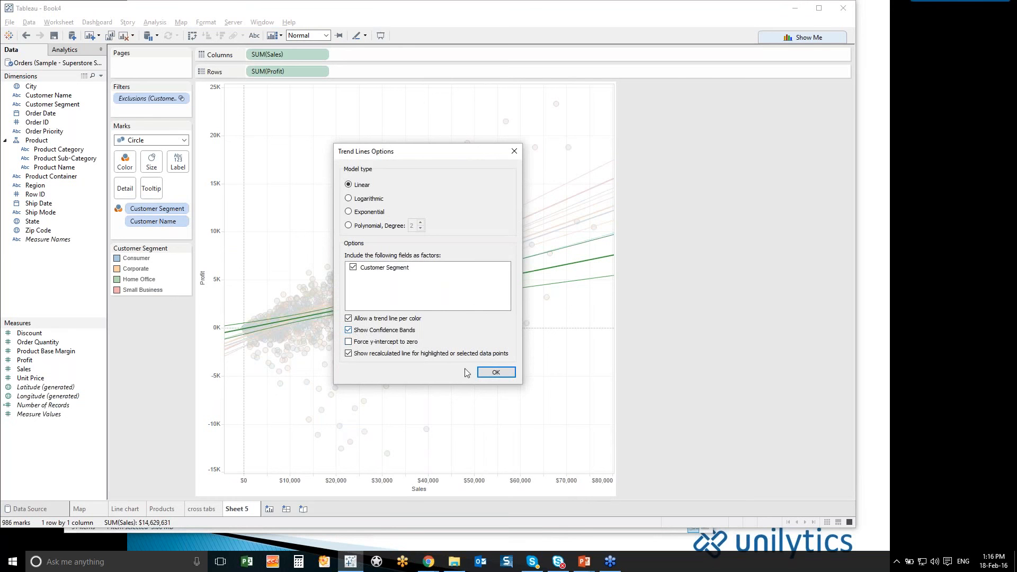
pyautogui.click(512, 374)
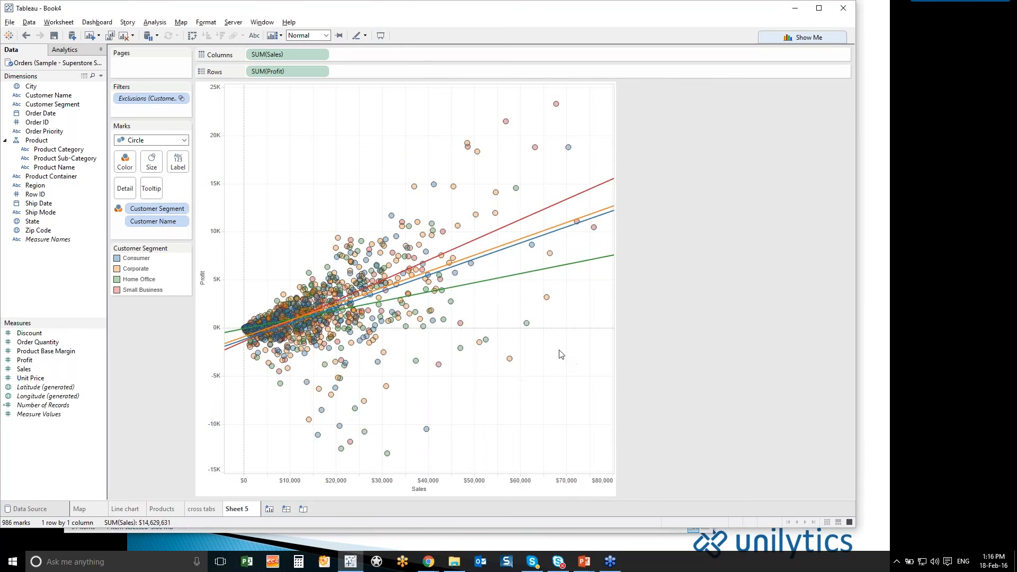
# Highlight the Home Office segment and the Small Business trend line in turn, and clear the highlight
pyautogui.click(150, 281)
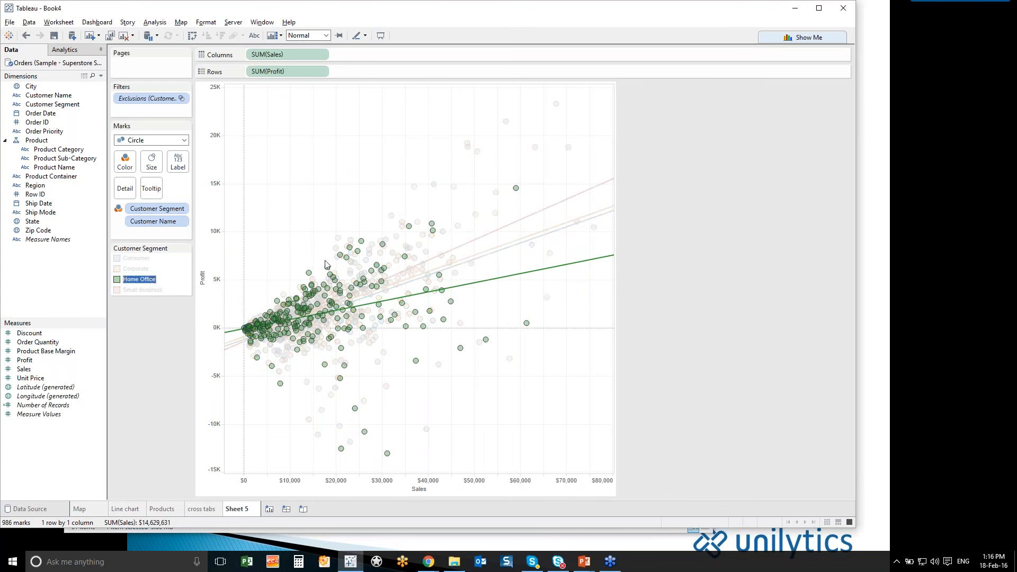
pyautogui.click(457, 251)
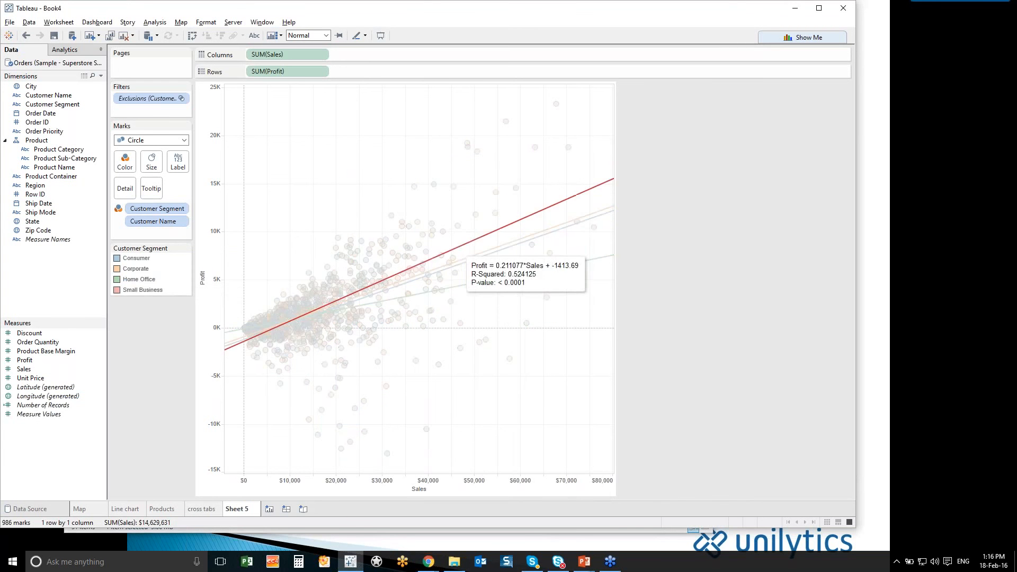
pyautogui.click(459, 252)
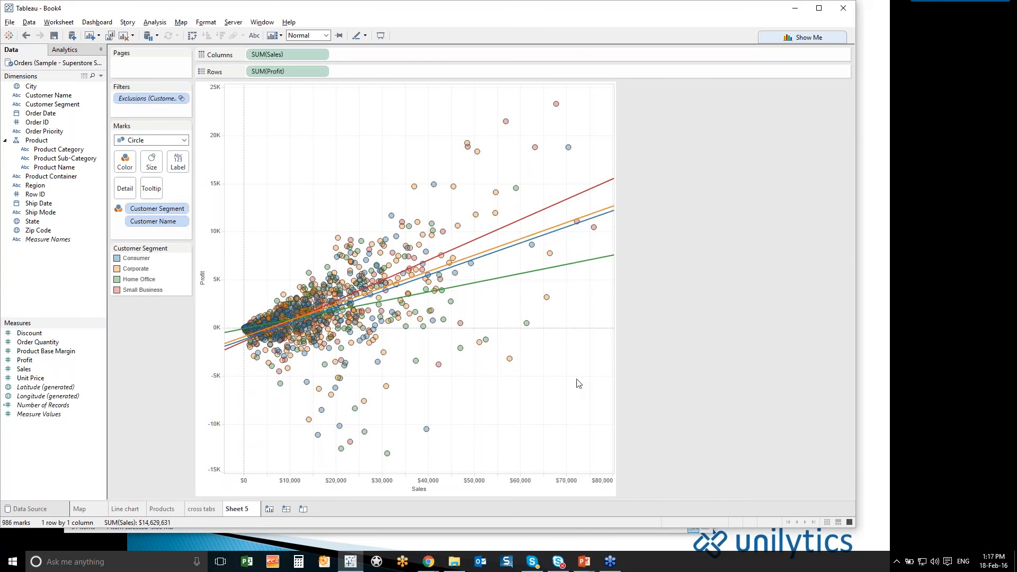
# Add average reference lines per pane to both the Profit axis and the Sales axis
pyautogui.rightClick(205, 305)
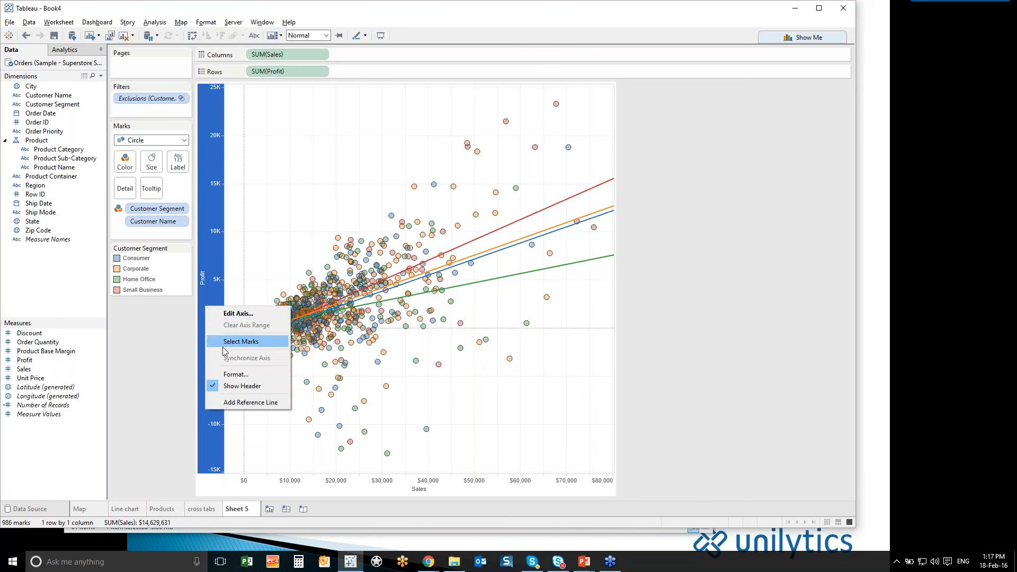
pyautogui.click(245, 403)
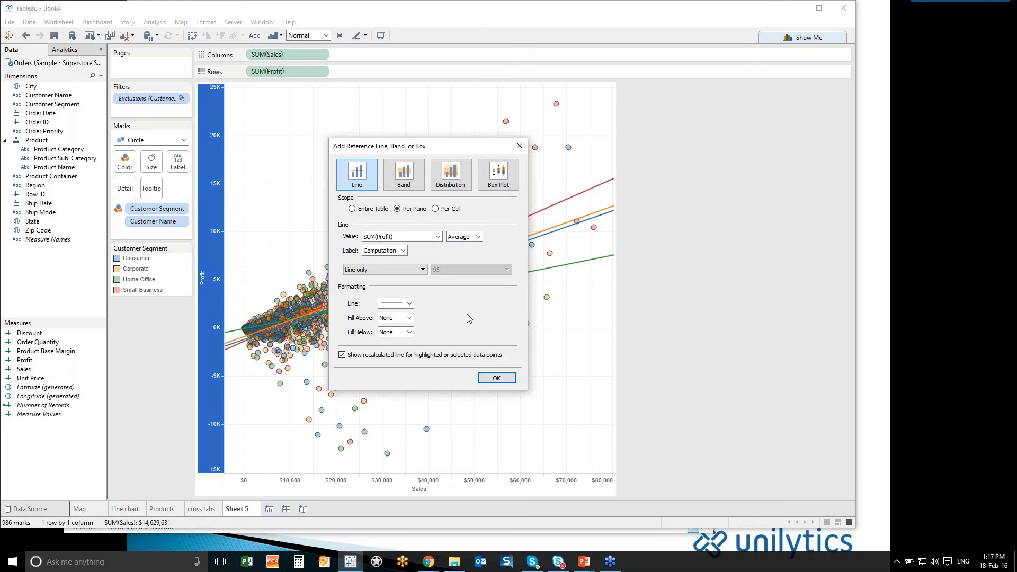
pyautogui.click(478, 236)
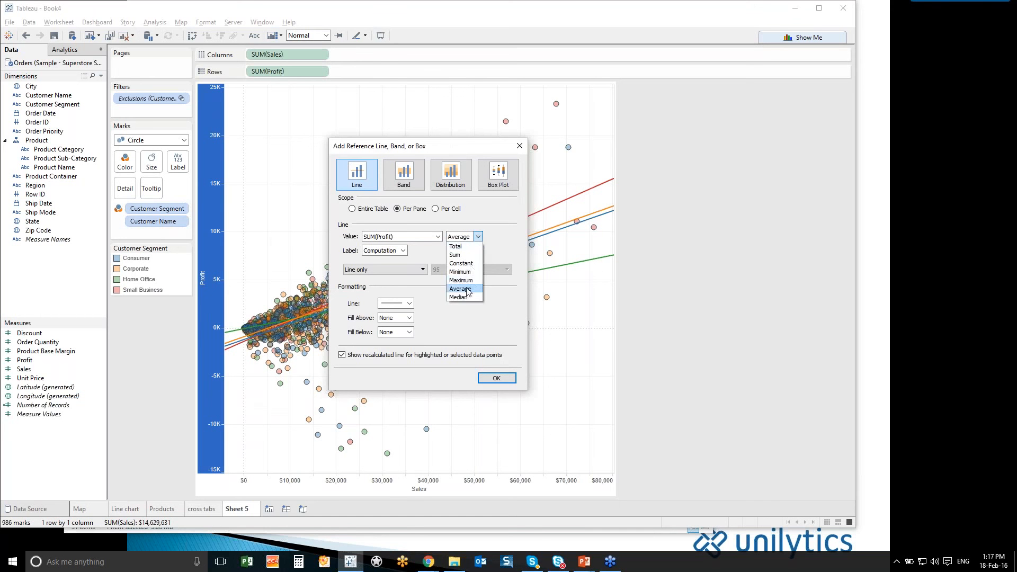
pyautogui.click(460, 288)
pyautogui.click(497, 377)
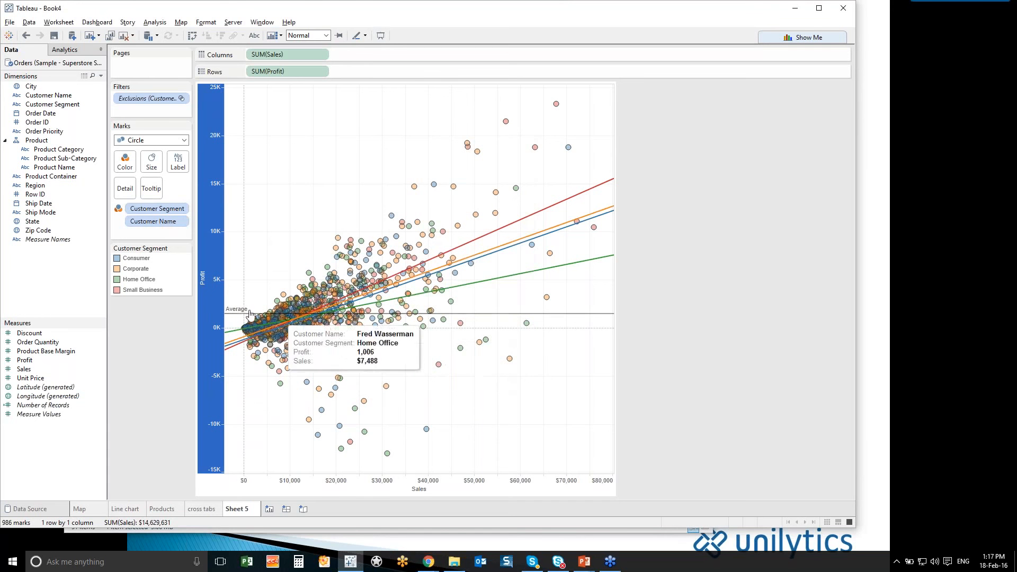
pyautogui.rightClick(420, 492)
pyautogui.click(444, 484)
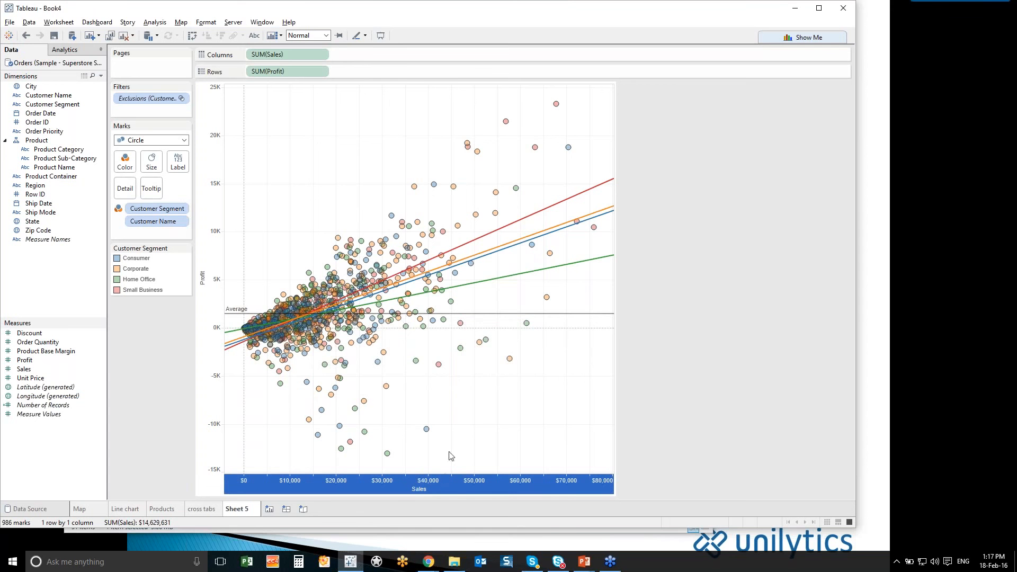
pyautogui.click(488, 379)
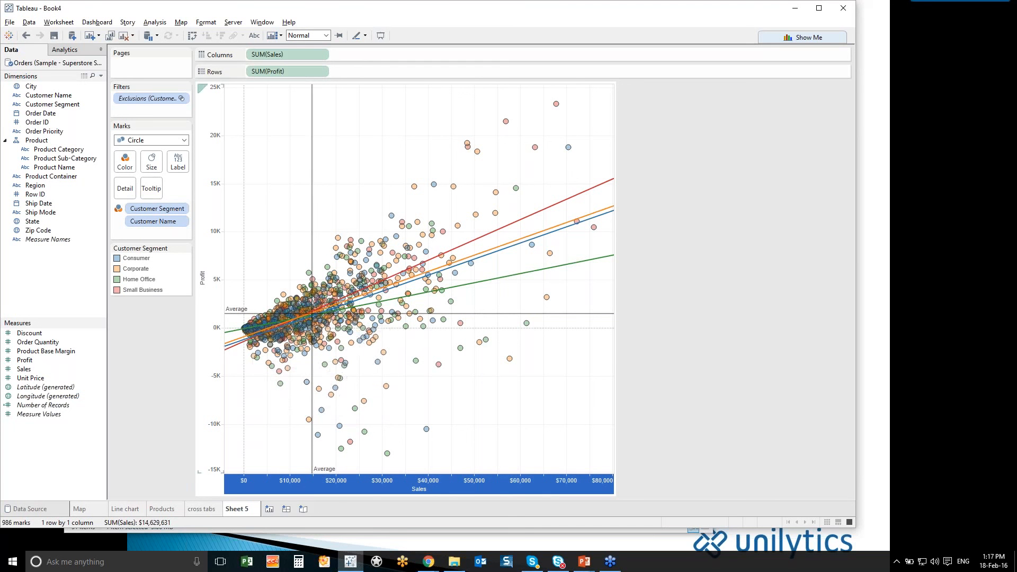
# Select the marks below both averages, view their summary and underlying data, and clear the selection
pyautogui.moveTo(227, 320); pyautogui.dragTo(309, 426)
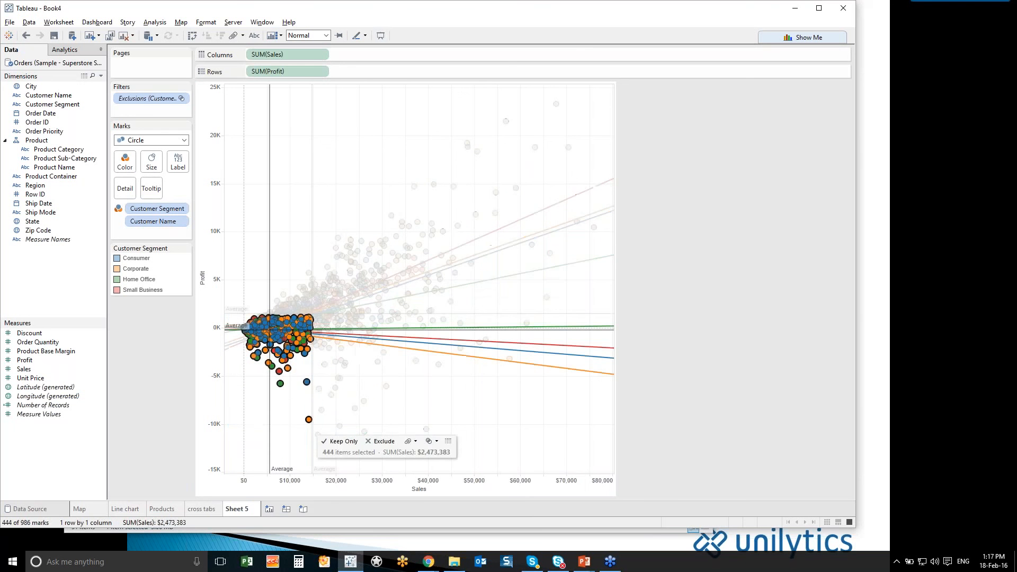
pyautogui.rightClick(297, 347)
pyautogui.click(327, 368)
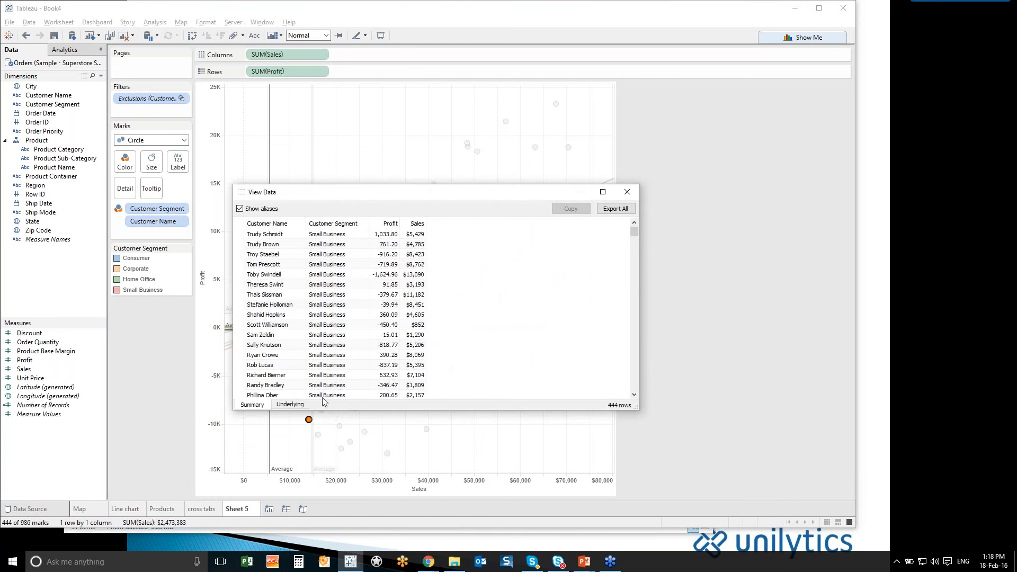
pyautogui.click(289, 405)
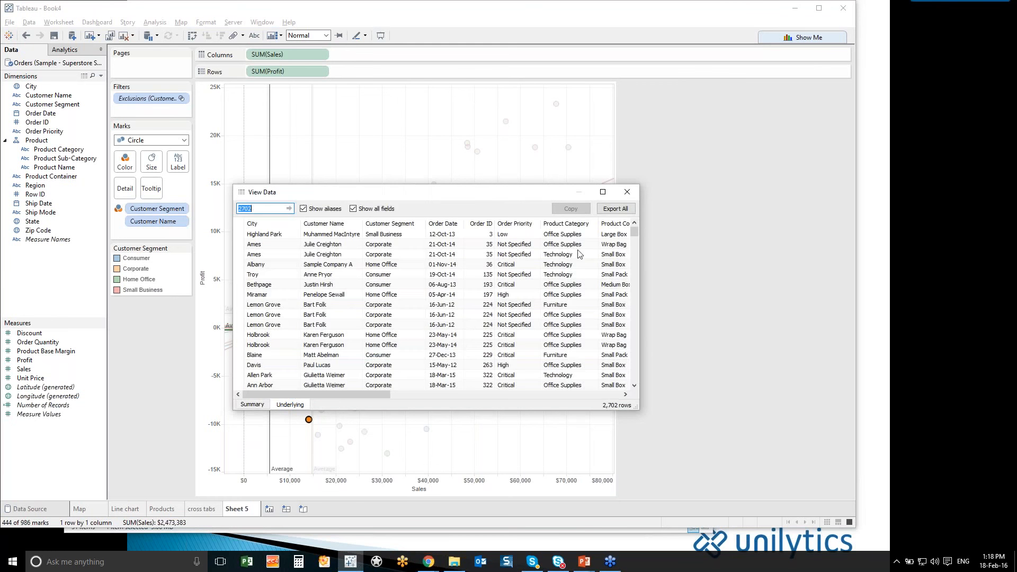
pyautogui.click(627, 192)
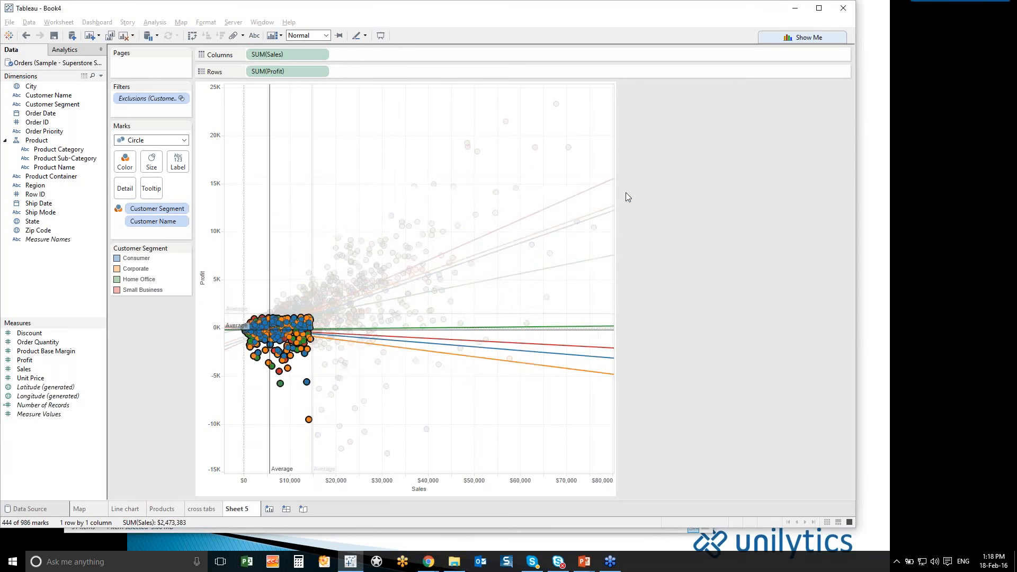
pyautogui.click(587, 252)
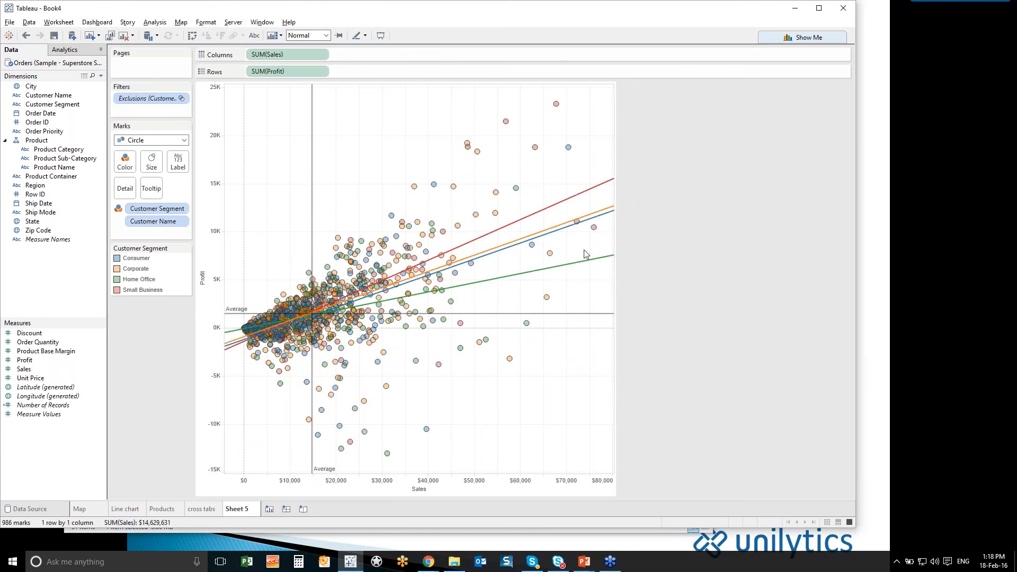
# Size the scatter marks by Discount and inspect the largest mark's details
pyautogui.moveTo(514, 276)
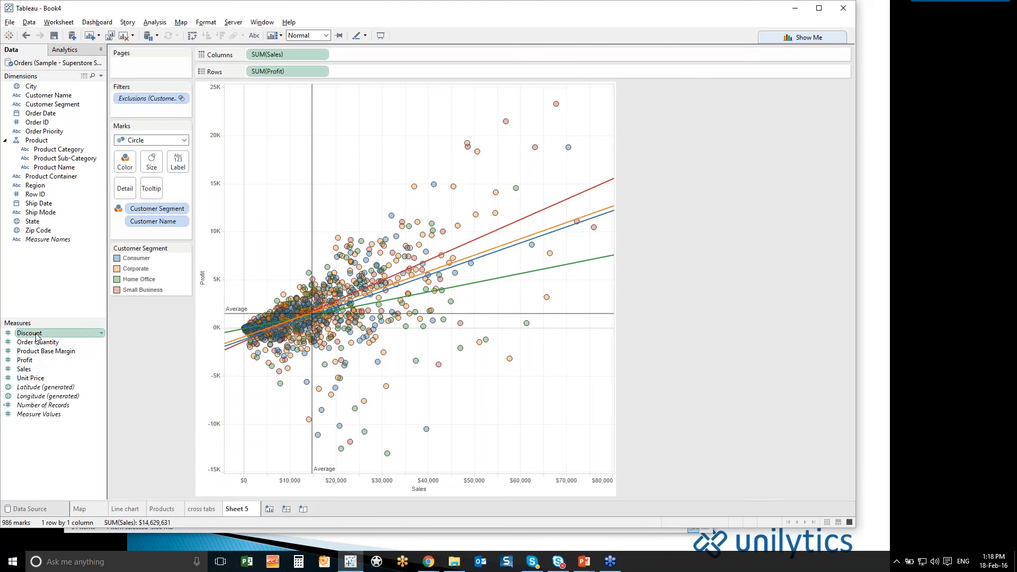
pyautogui.moveTo(37, 337); pyautogui.dragTo(151, 167)
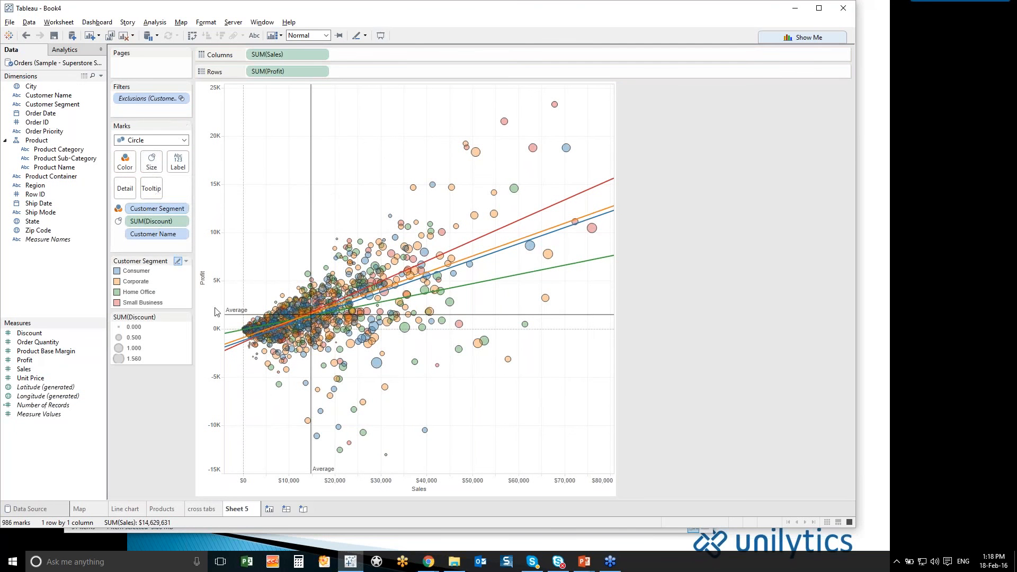
pyautogui.moveTo(376, 366)
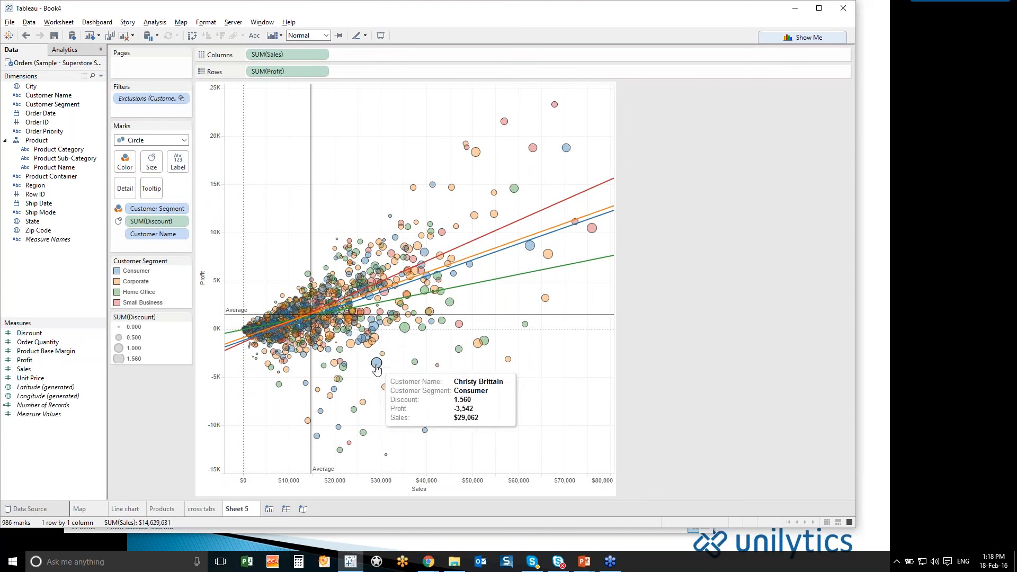
pyautogui.moveTo(516, 248)
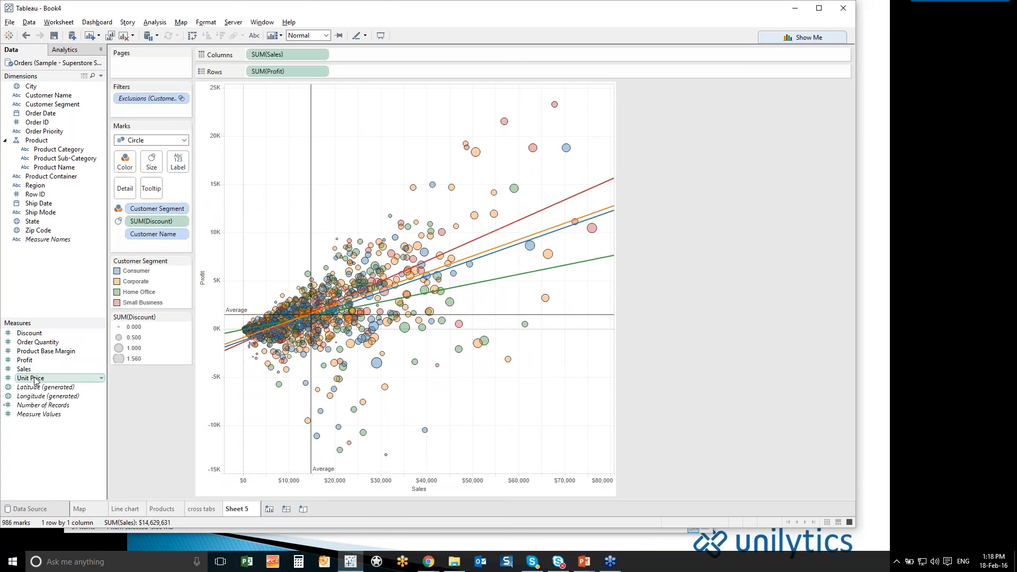
# Size the scatter marks by Unit Price and split the plot into columns by Product Category ahead of Sales
pyautogui.moveTo(36, 380); pyautogui.dragTo(152, 164)
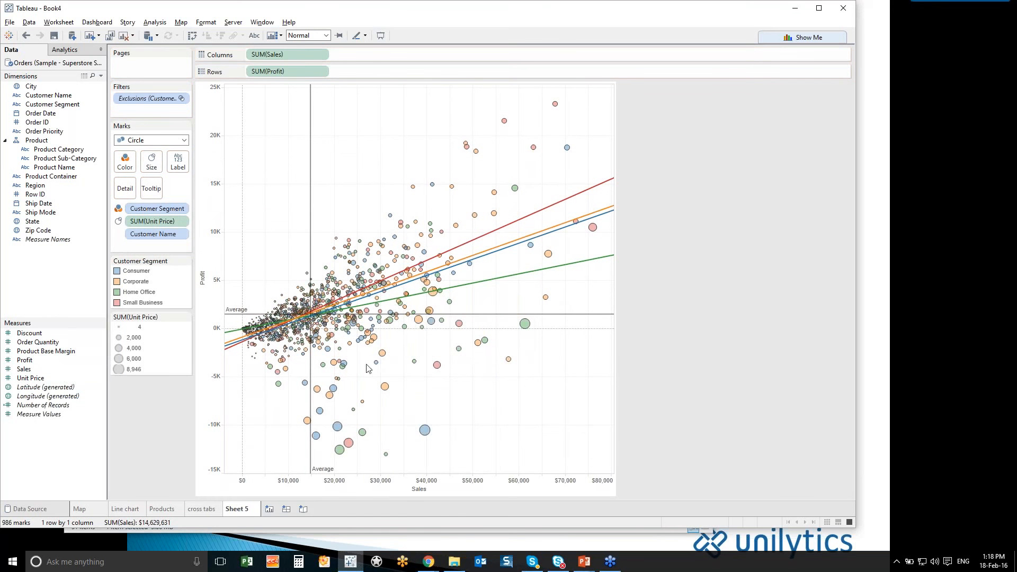
pyautogui.moveTo(357, 472)
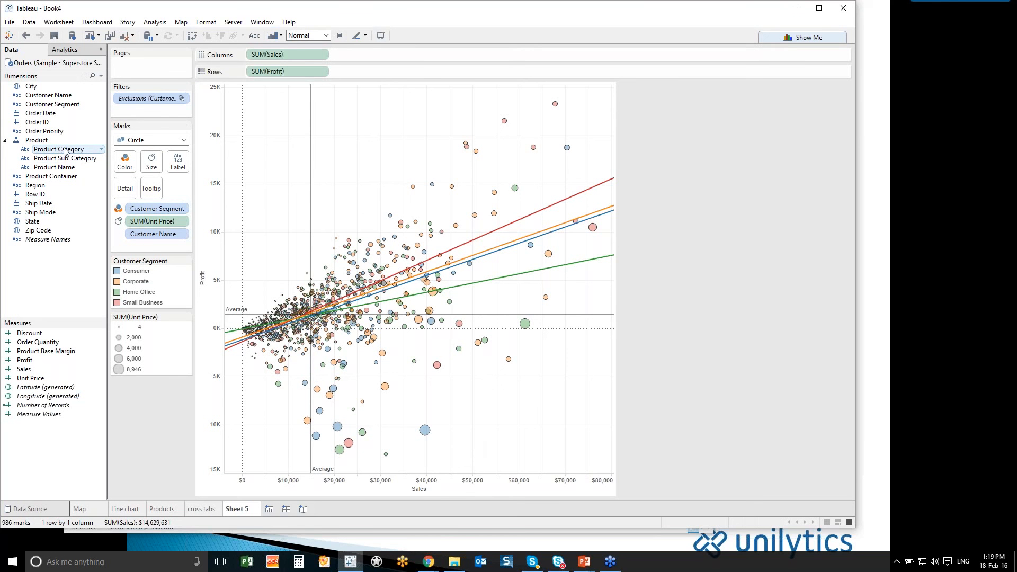
pyautogui.moveTo(64, 151); pyautogui.dragTo(375, 53)
pyautogui.moveTo(371, 52); pyautogui.dragTo(371, 53)
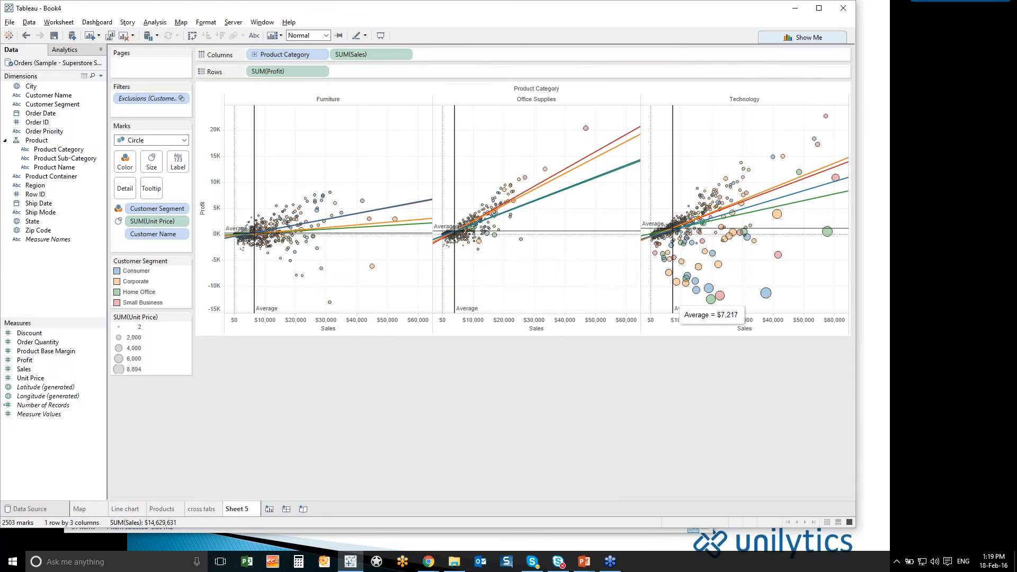
pyautogui.moveTo(766, 293)
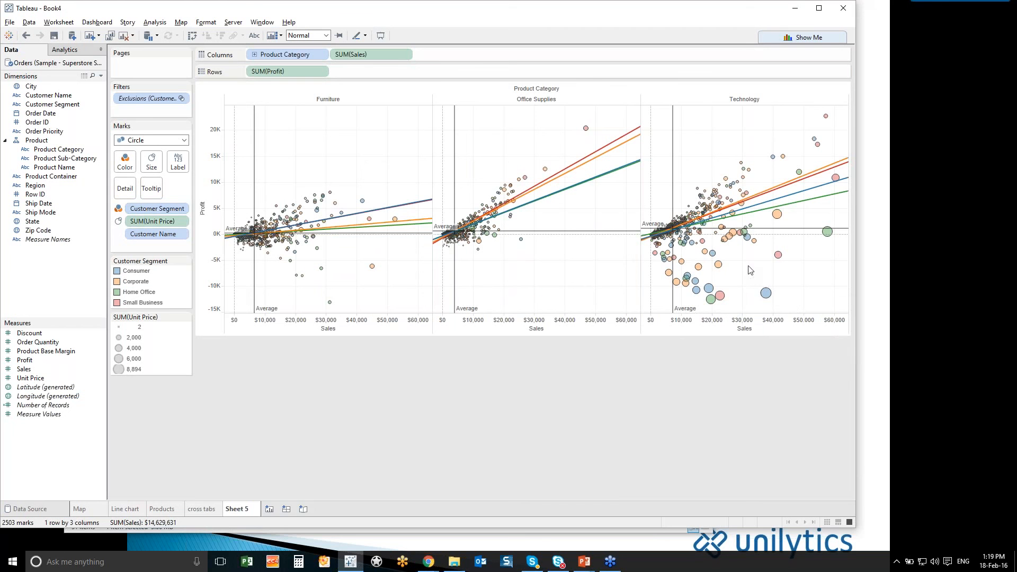
# Rename the scatter plot worksheet as Prod2
pyautogui.doubleClick(236, 509)
pyautogui.write('Prod2')
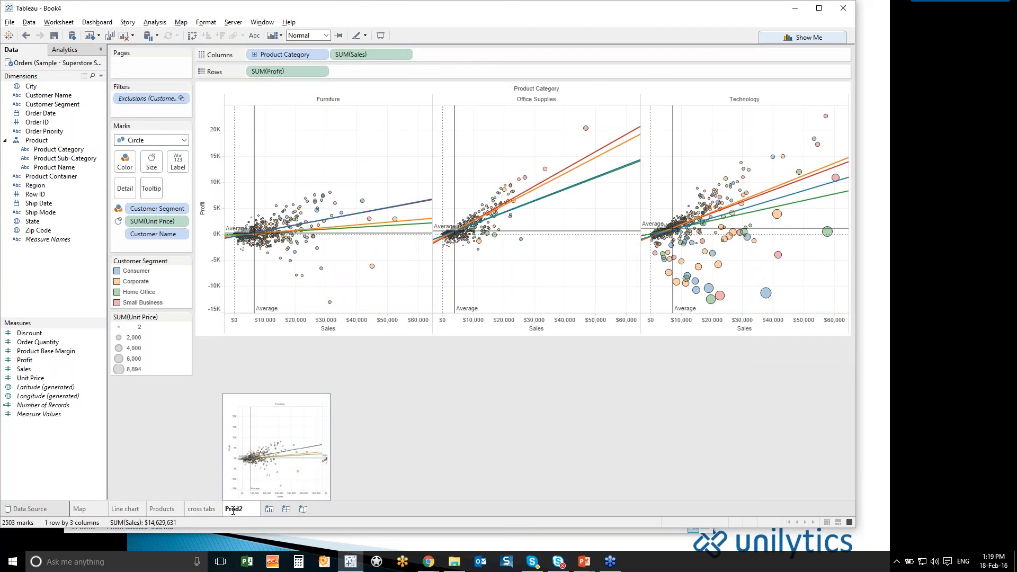
pyautogui.press('Return')
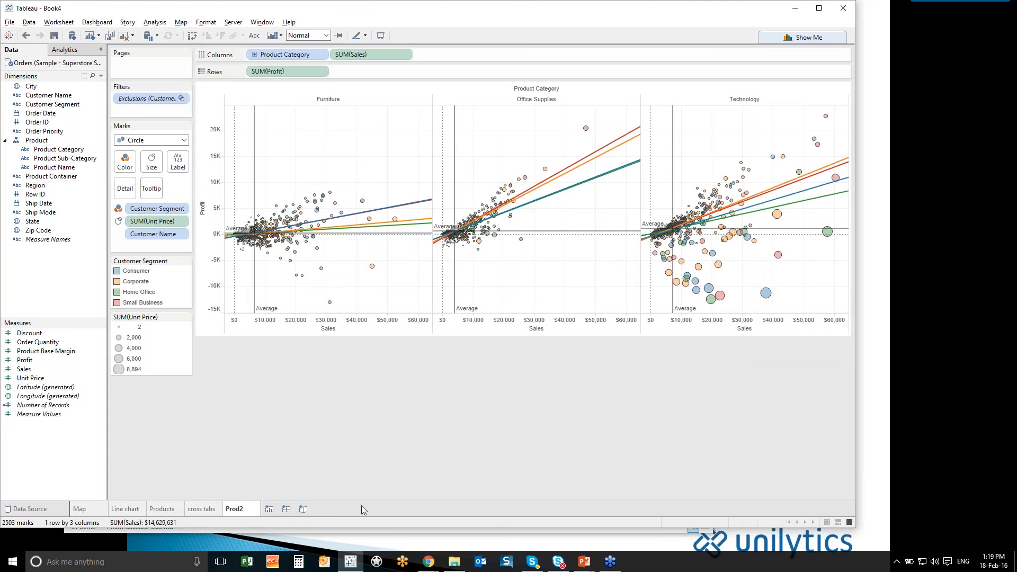
# Build a bar chart of Sales by Customer Name on a new worksheet, sorted in descending order and colored by Profit
pyautogui.click(271, 509)
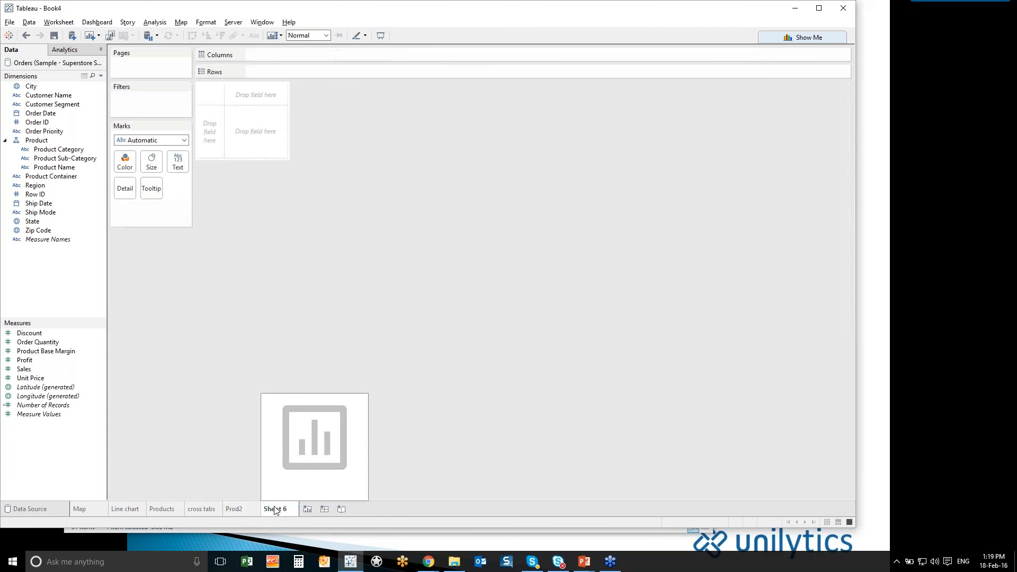
pyautogui.doubleClick(24, 370)
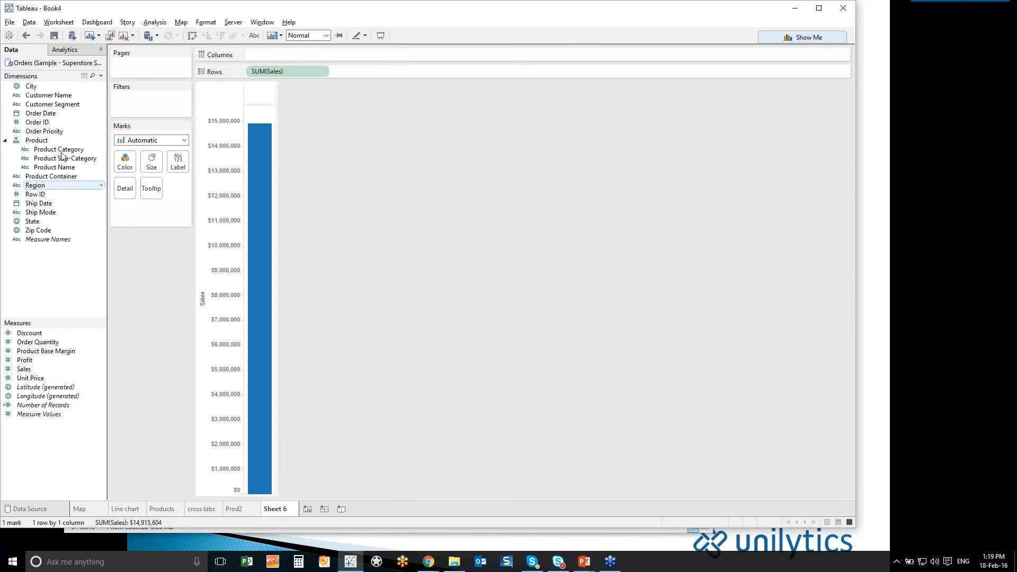
pyautogui.click(60, 97)
pyautogui.doubleClick(61, 97)
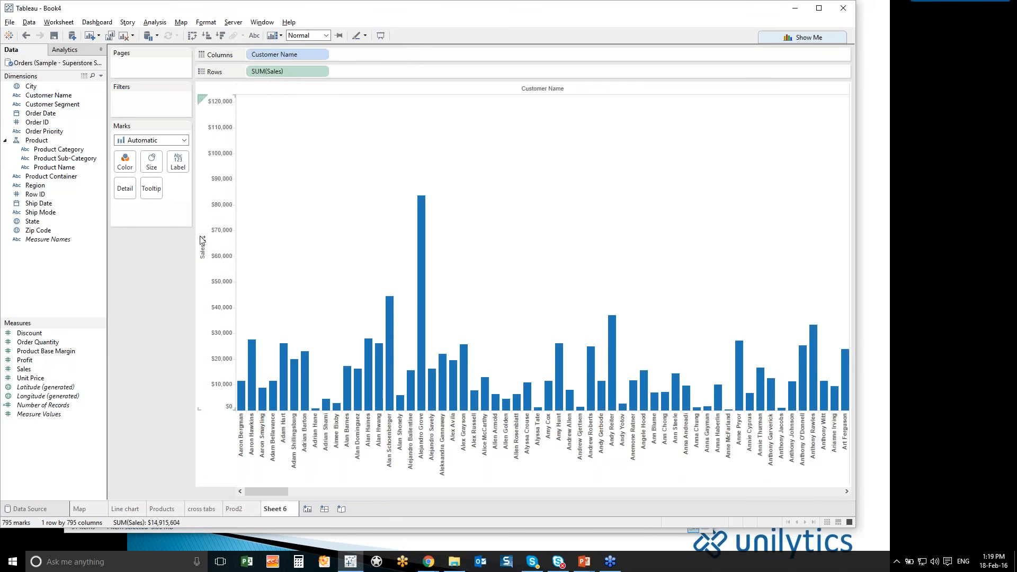
pyautogui.click(202, 244)
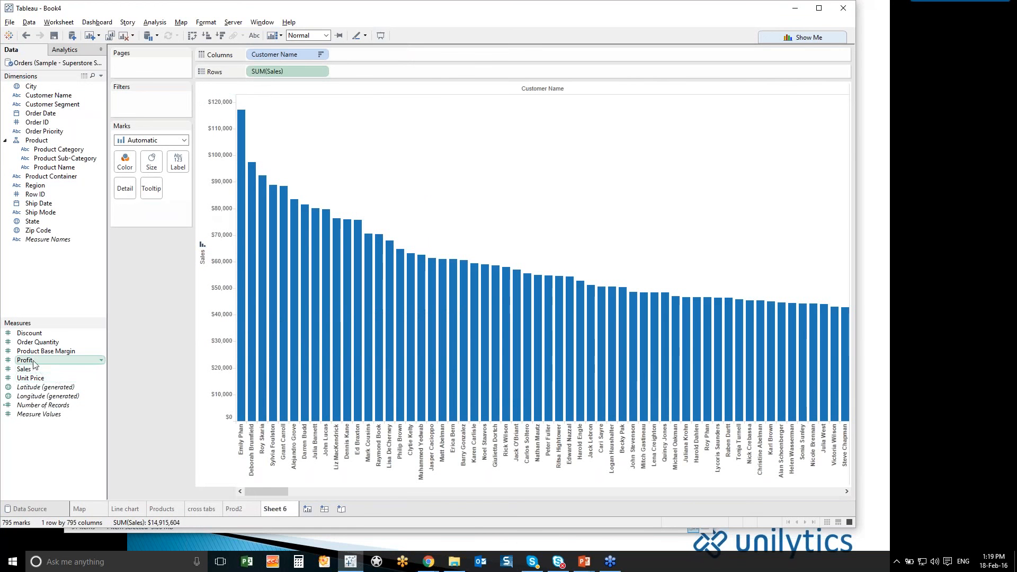
pyautogui.moveTo(34, 364); pyautogui.dragTo(318, 328)
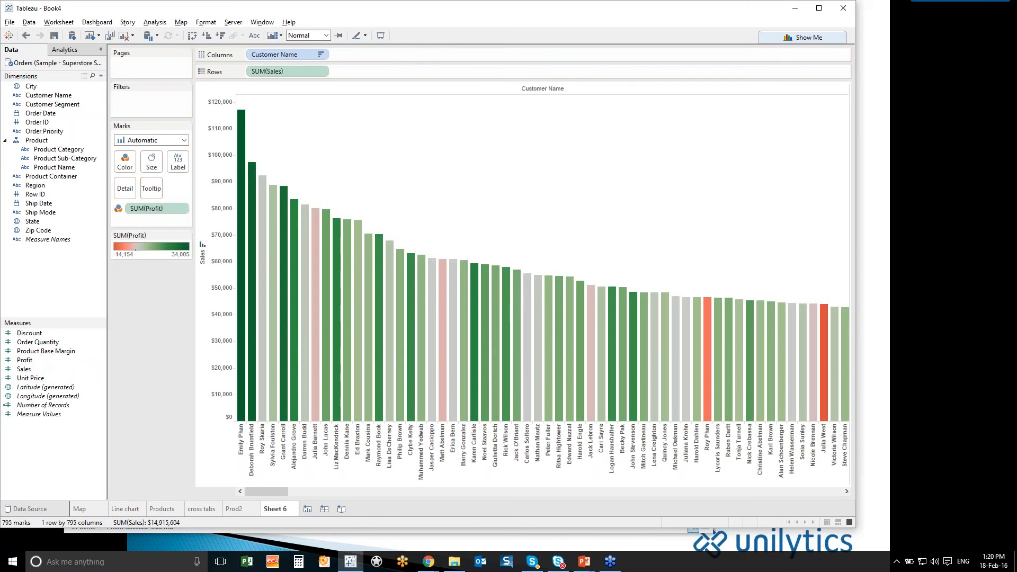
# Create a calculated field named GM from the Sales measure, replacing its formula with SUM([Profit])
pyautogui.moveTo(313, 333)
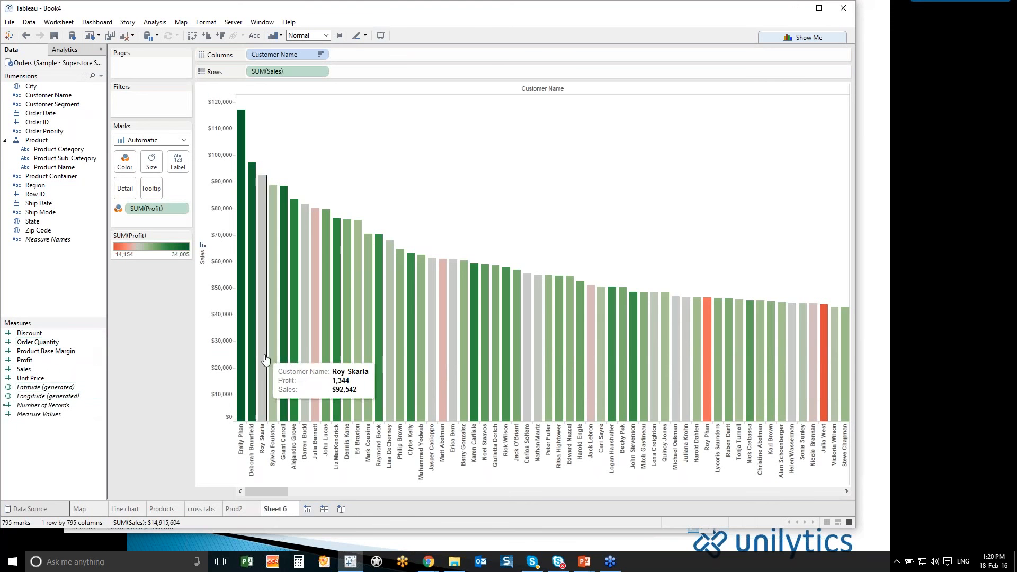
pyautogui.rightClick(84, 365)
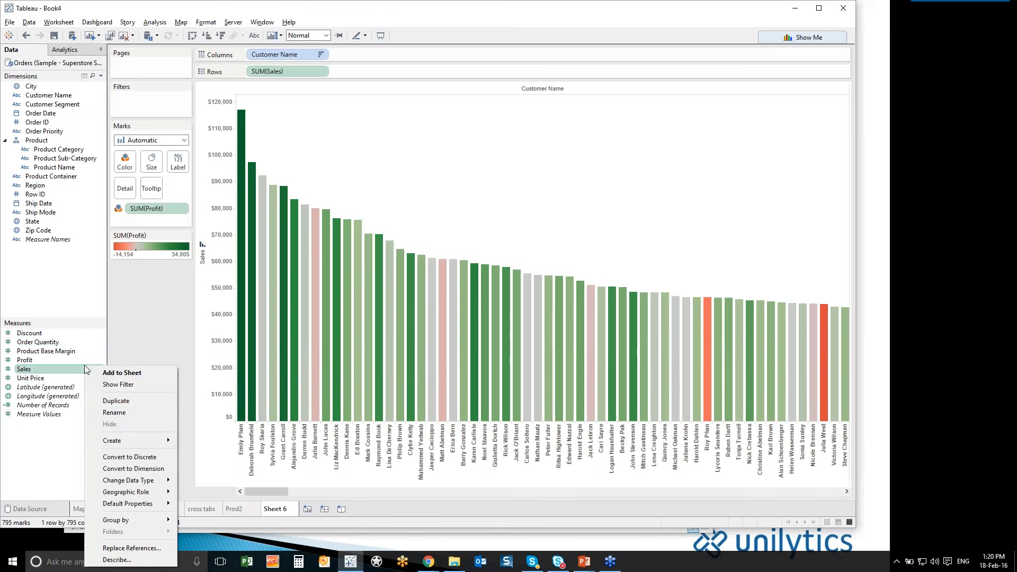
pyautogui.moveTo(132, 441)
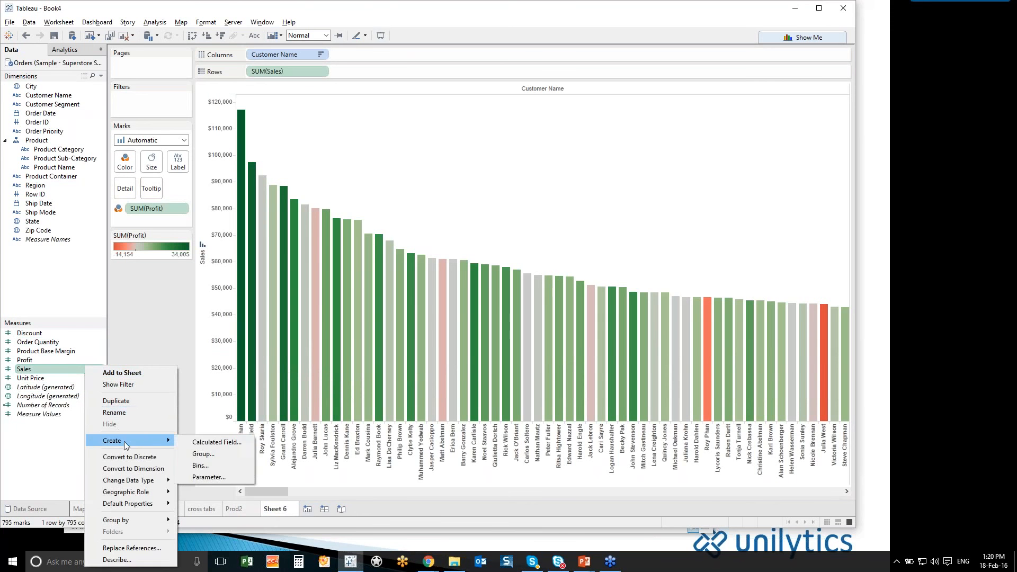
pyautogui.click(200, 445)
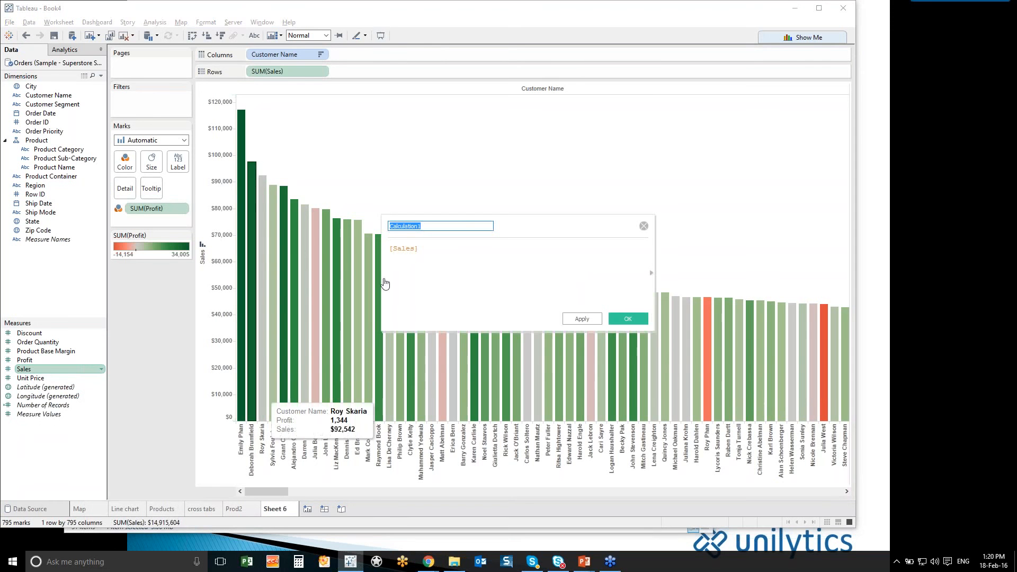
pyautogui.write('GM')
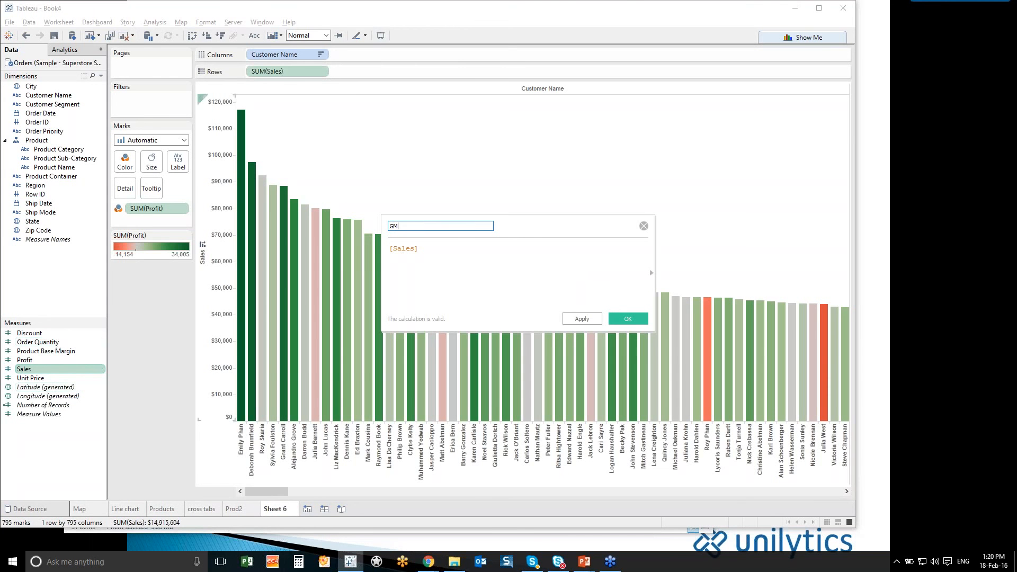
pyautogui.press('Tab')
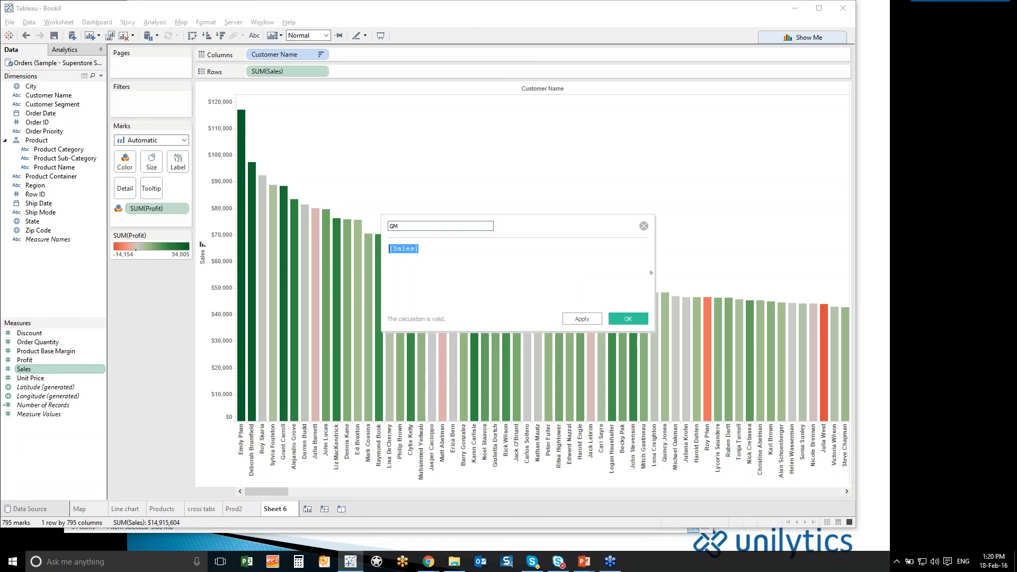
pyautogui.write('s')
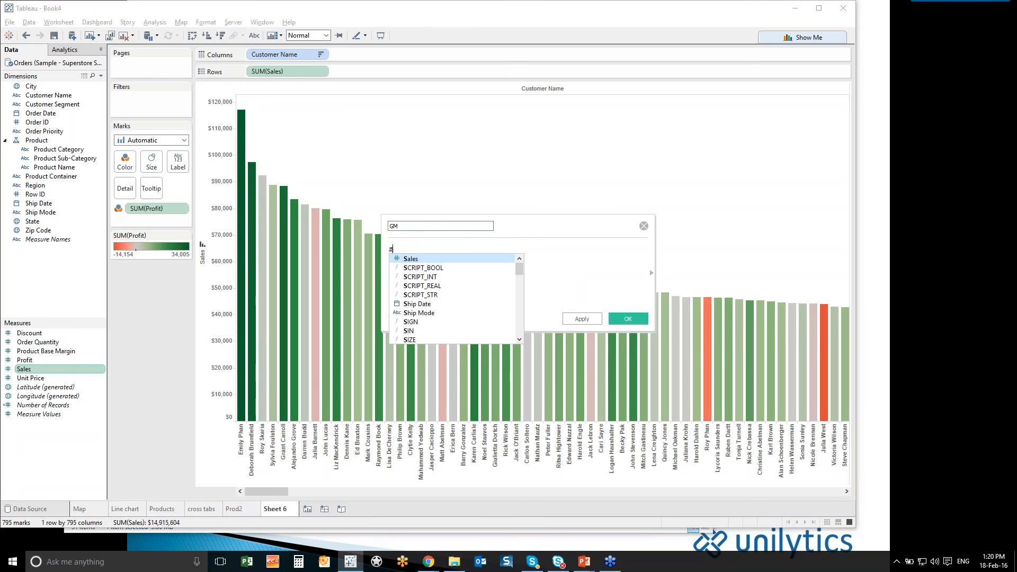
pyautogui.scroll(-5, 514, 297)
pyautogui.scroll(5, 514, 304)
pyautogui.write('um')
pyautogui.press('Return')
pyautogui.click(127, 350)
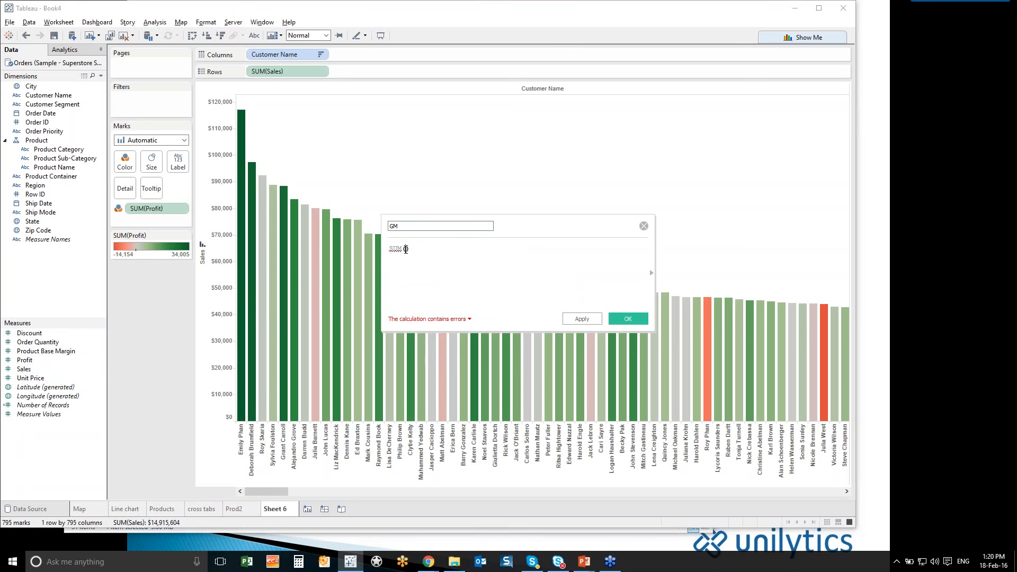
pyautogui.moveTo(24, 361); pyautogui.dragTo(408, 261)
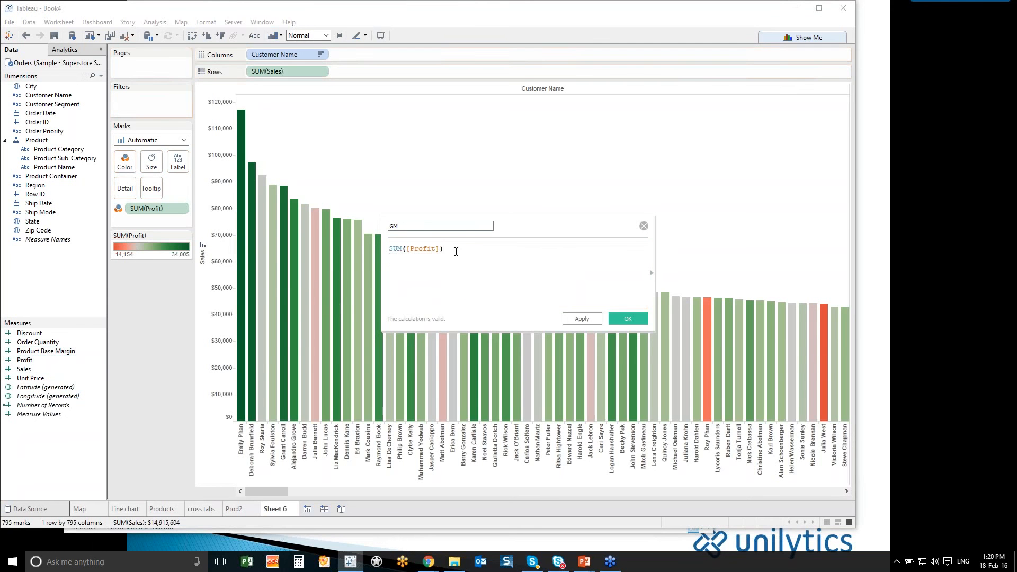
# Complete the GM formula by dividing by SUM([Sales]) and save the calculated field
pyautogui.write('/sum')
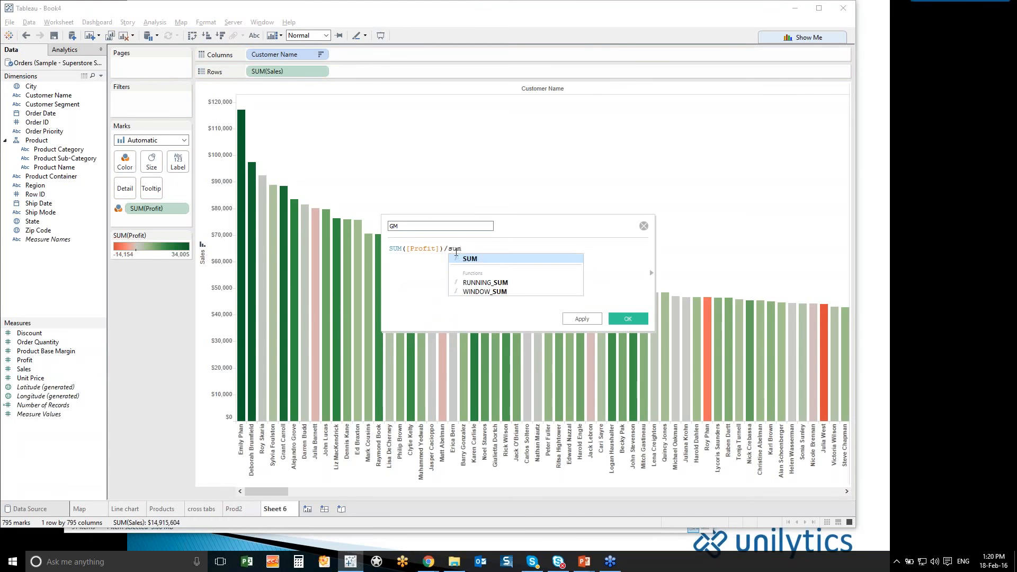
pyautogui.click(466, 260)
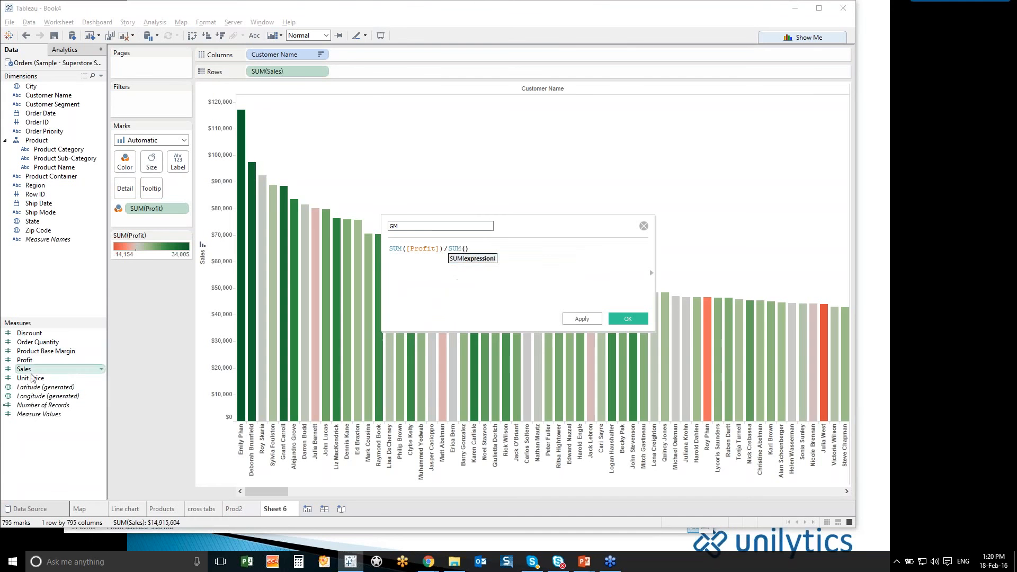
pyautogui.moveTo(30, 374); pyautogui.dragTo(465, 251)
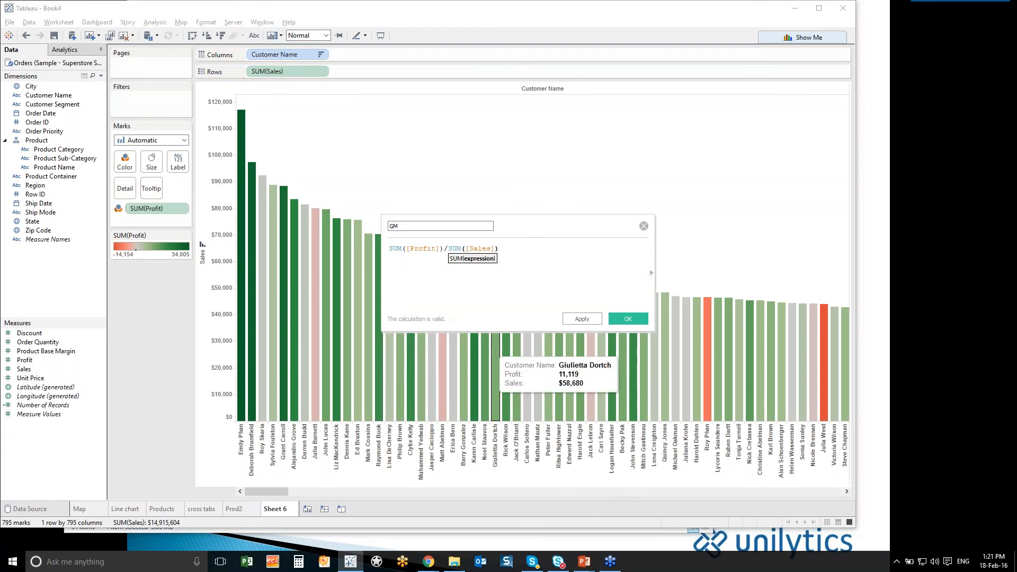
pyautogui.click(615, 317)
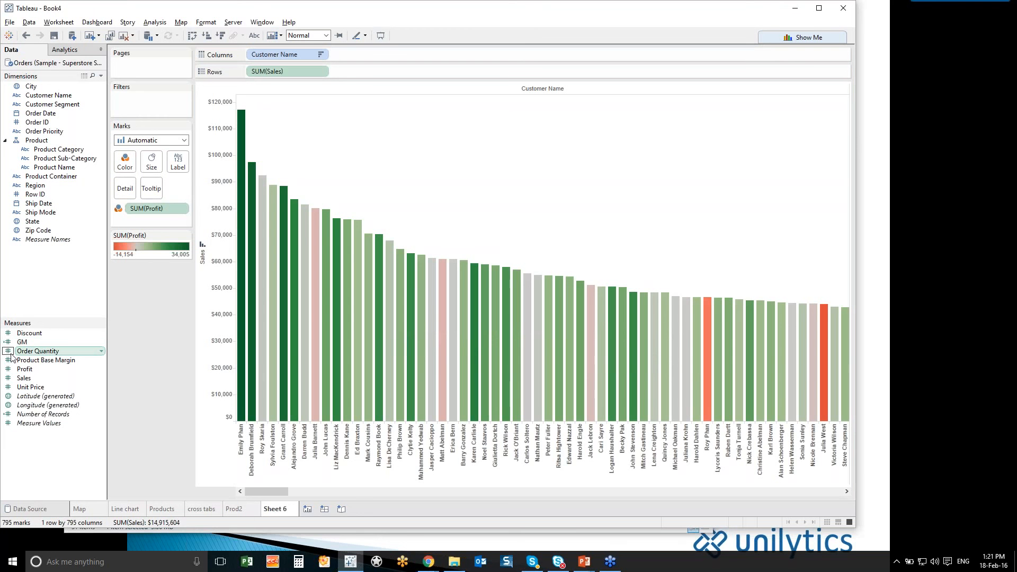
# Add GM to the rows after Sales and sort the customers by GM in descending order
pyautogui.moveTo(37, 347); pyautogui.dragTo(412, 71)
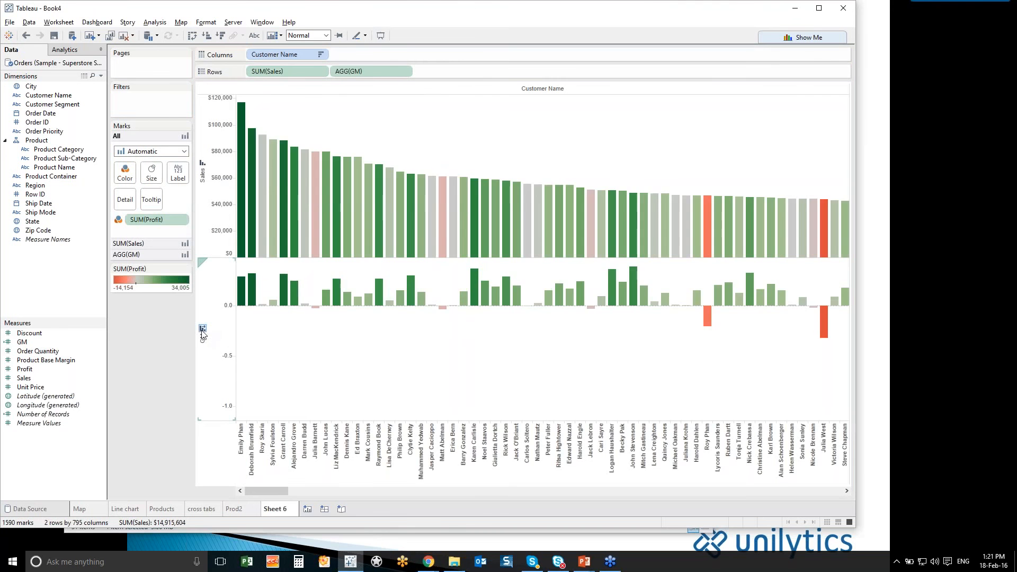
pyautogui.click(201, 329)
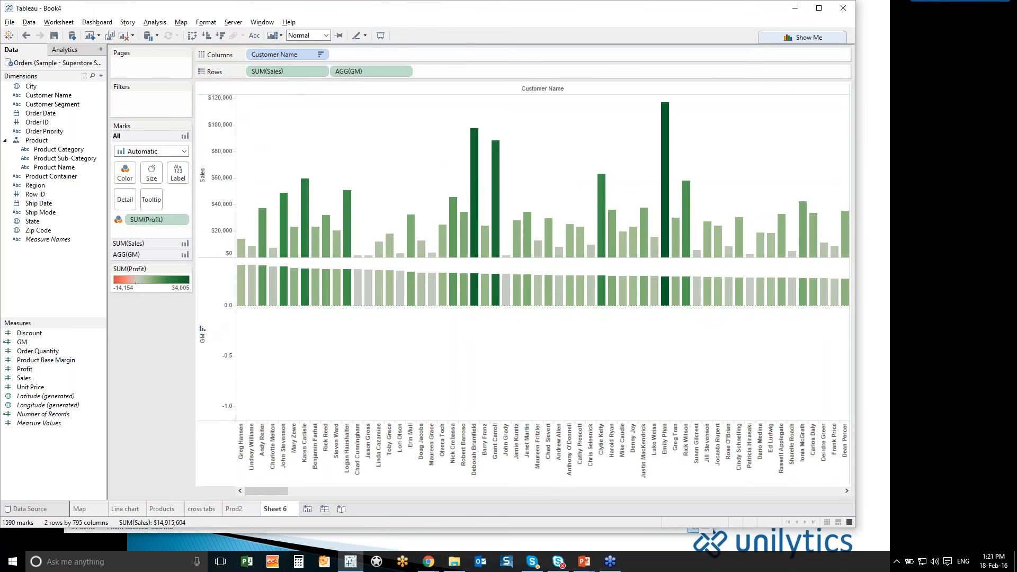
pyautogui.moveTo(264, 293)
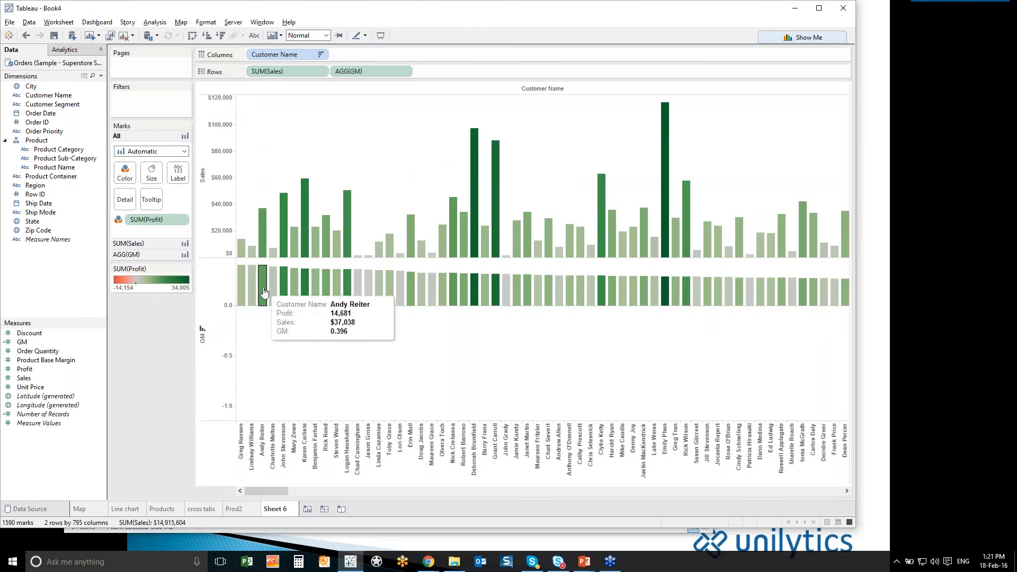
# Set GM's default number format to Percentage with zero decimal places
pyautogui.rightClick(58, 347)
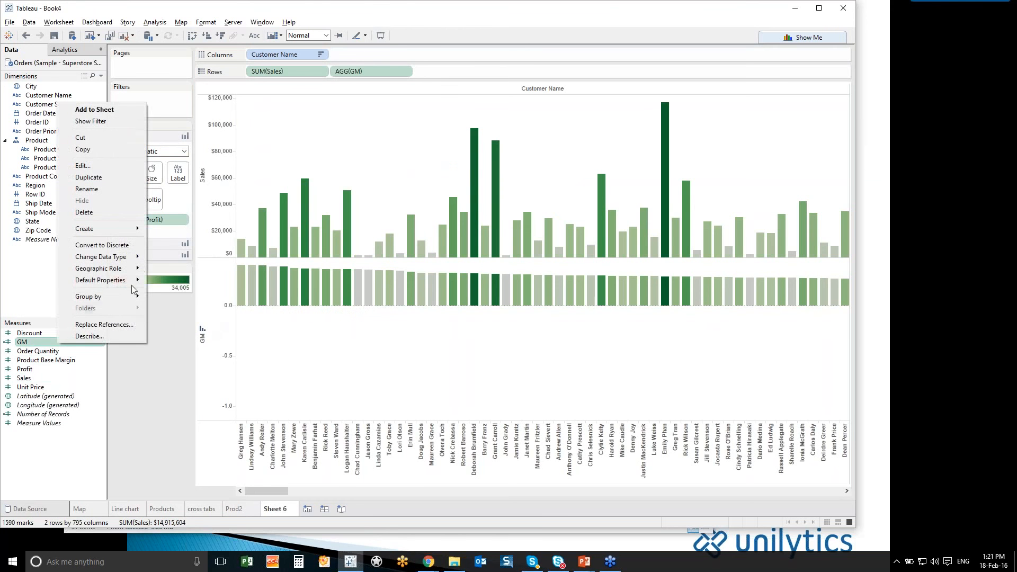
pyautogui.moveTo(136, 281)
pyautogui.click(173, 305)
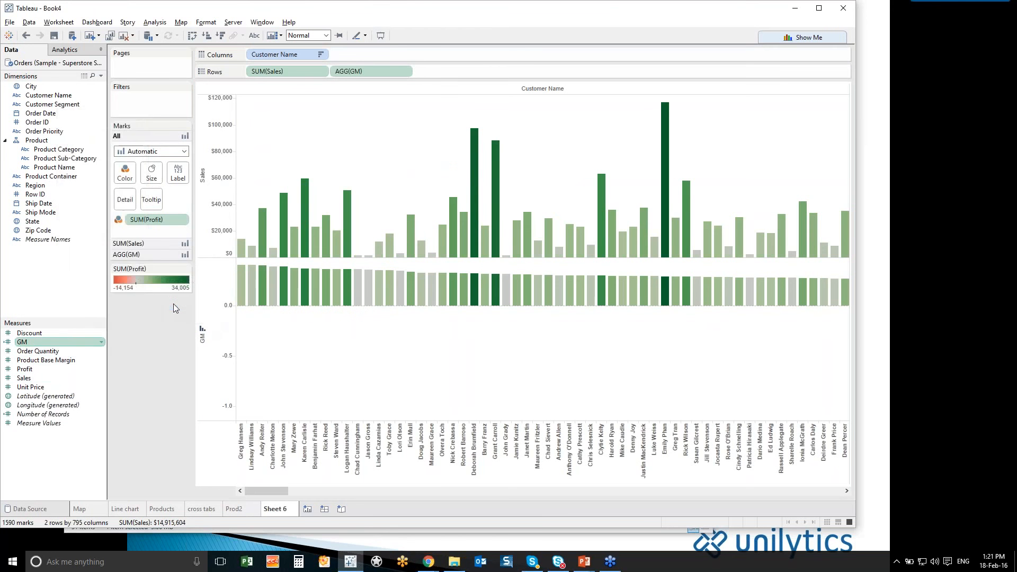
pyautogui.click(330, 249)
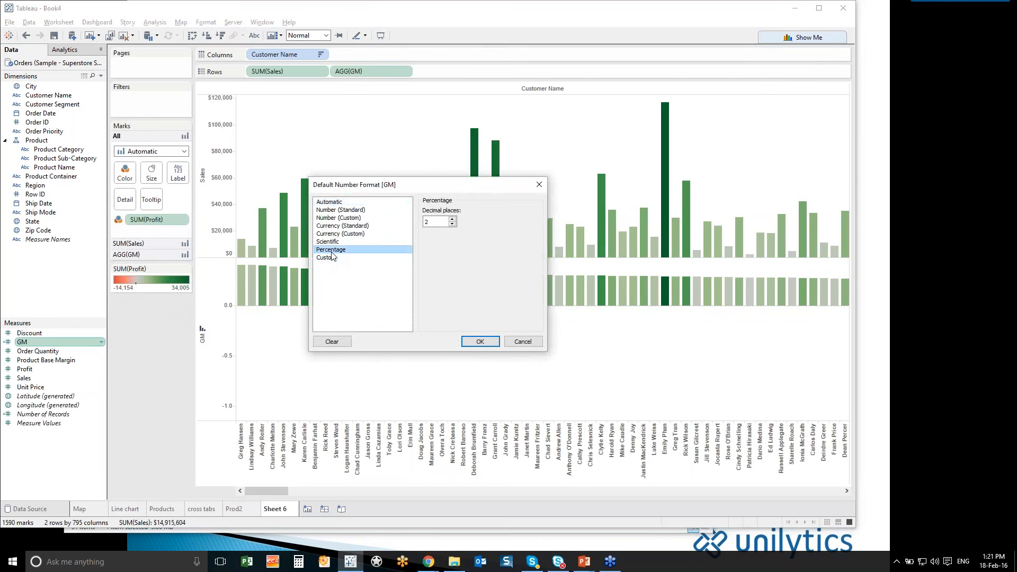
pyautogui.click(452, 225)
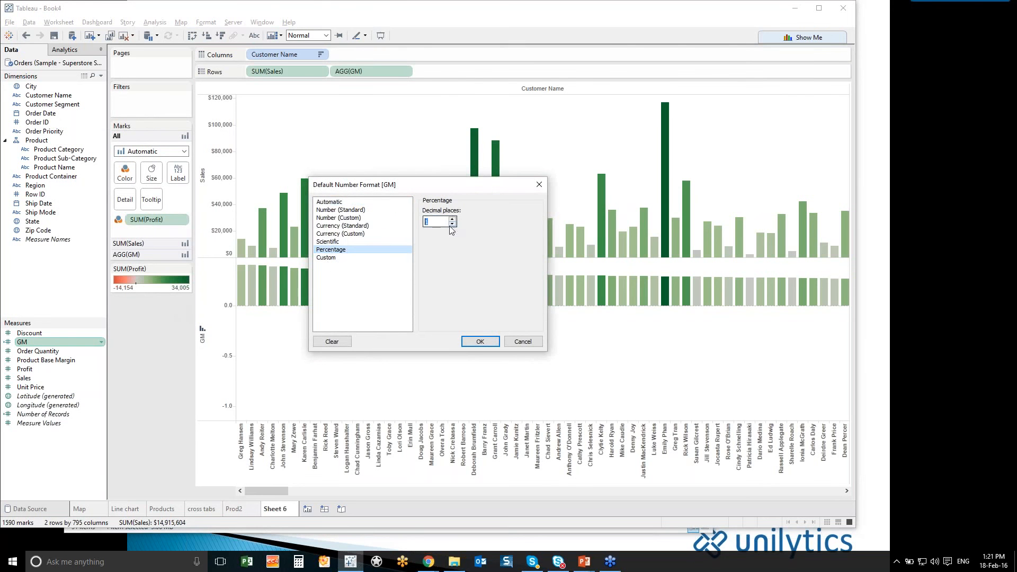
pyautogui.click(480, 341)
pyautogui.moveTo(337, 301)
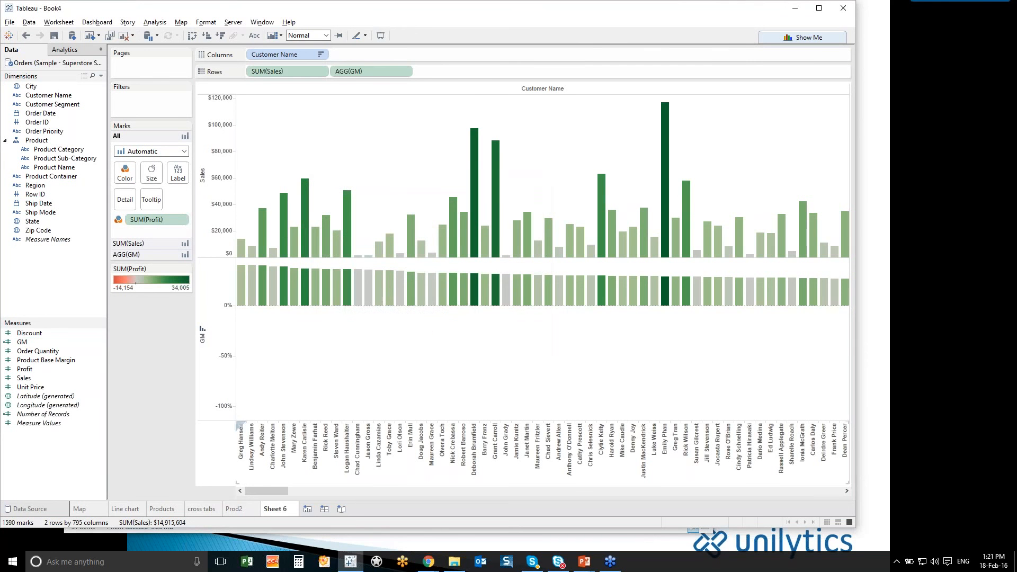
# Rename the customer bar chart worksheet as Customer and create a new dashboard
pyautogui.doubleClick(290, 511)
pyautogui.write('Customer')
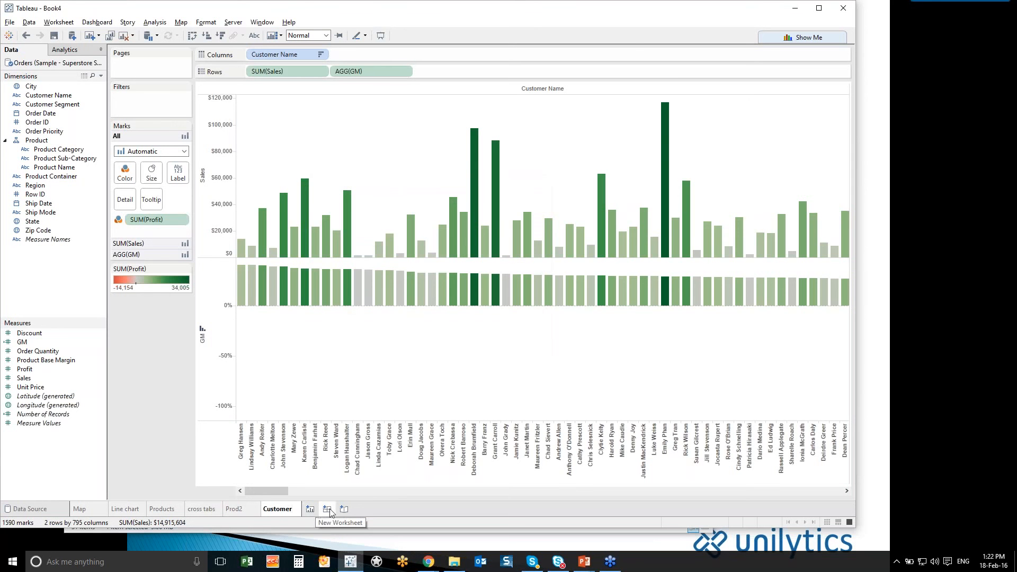
pyautogui.click(327, 508)
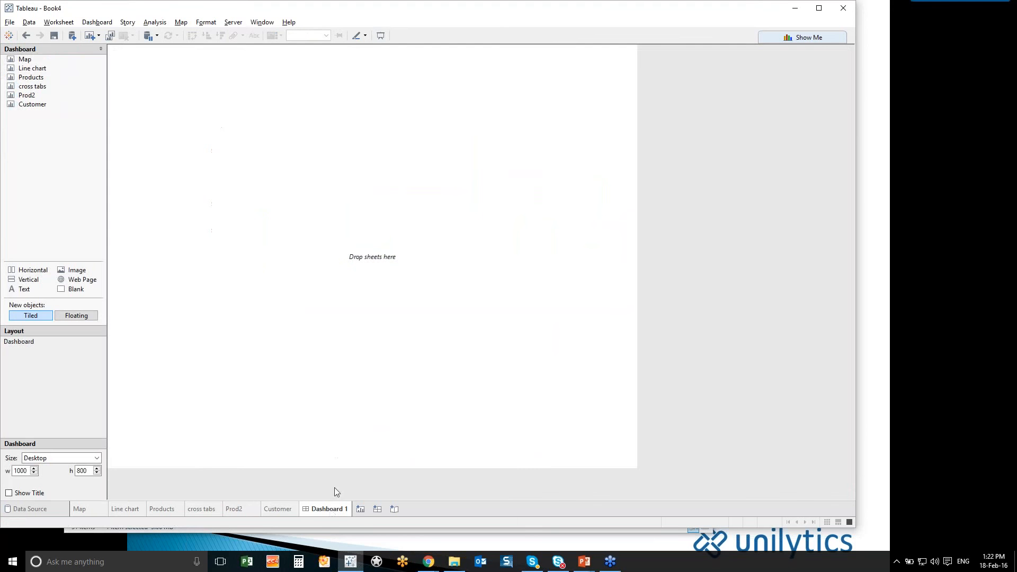
# Place the Map sheet on the dashboard with the Products sheet beside it on its right
pyautogui.doubleClick(52, 69)
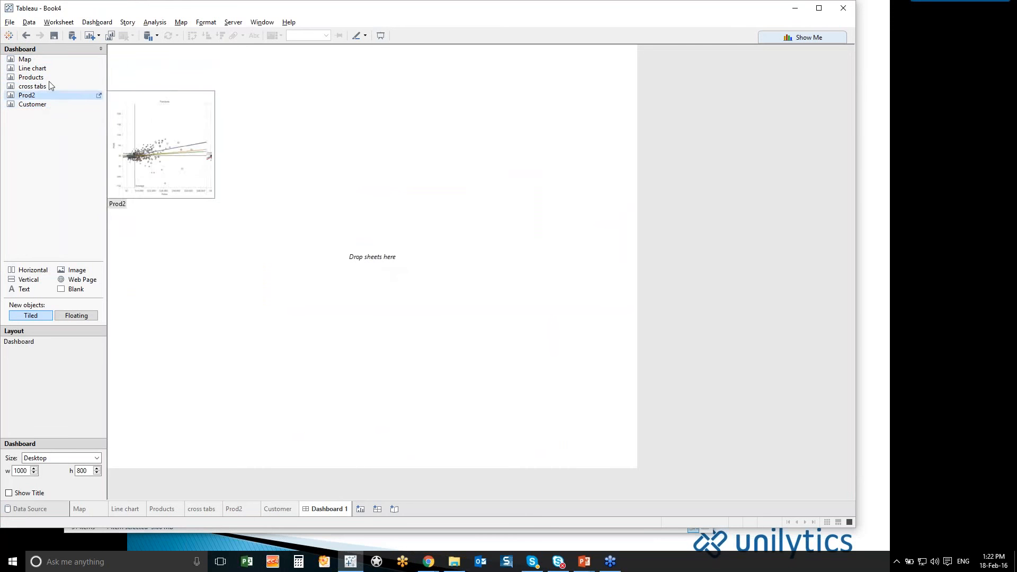
pyautogui.moveTo(24, 60); pyautogui.dragTo(254, 158)
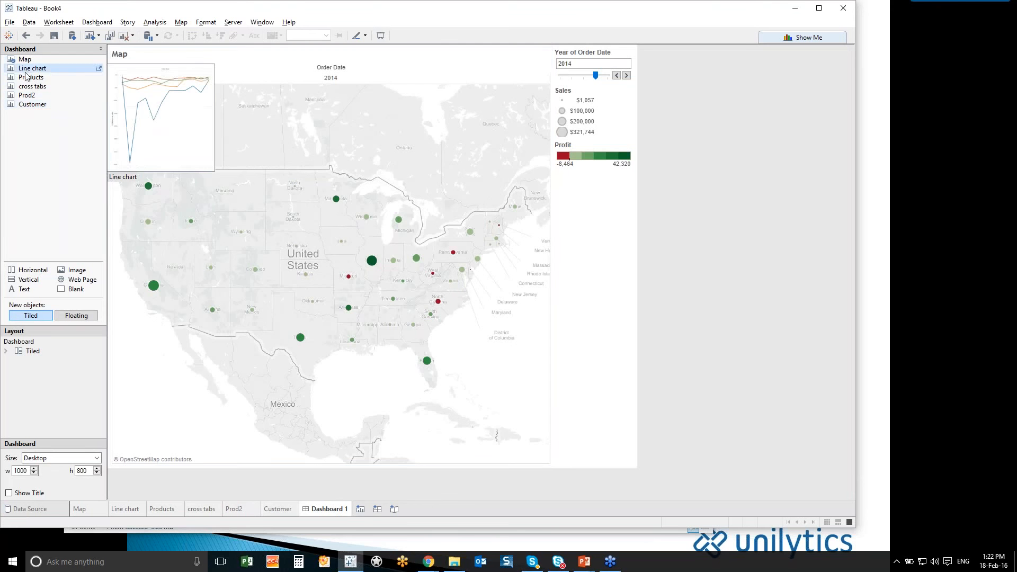
pyautogui.moveTo(26, 79); pyautogui.dragTo(464, 146)
# Add the Prod2 sheet below Products on the dashboard and make the Products area slightly shorter
pyautogui.moveTo(28, 87)
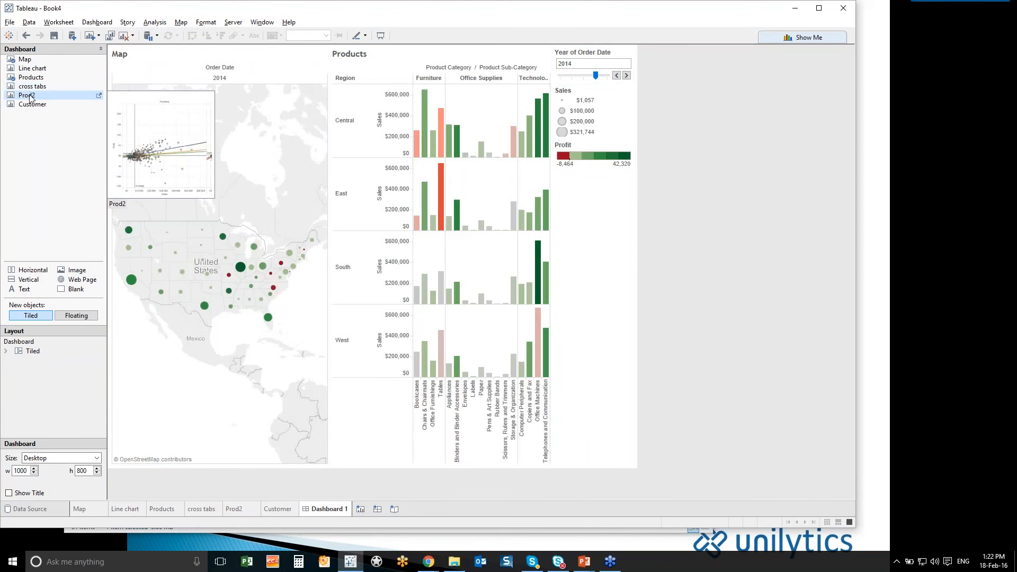
pyautogui.click(30, 97)
pyautogui.moveTo(37, 104); pyautogui.dragTo(438, 294)
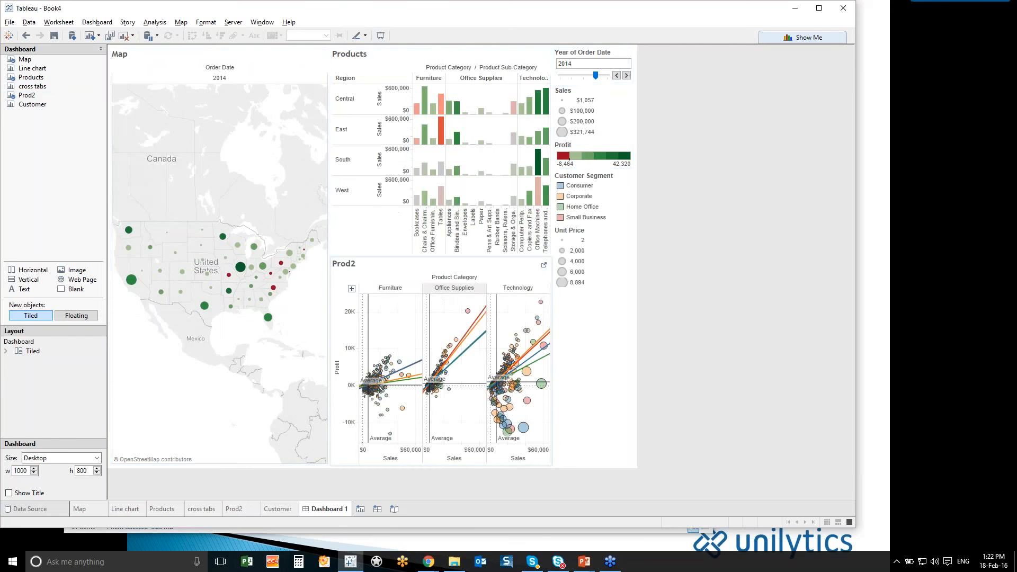
pyautogui.moveTo(435, 256); pyautogui.dragTo(434, 231)
# Add the Customer sheet below the Map and enlarge the map area to make the customer chart shorter
pyautogui.moveTo(29, 106)
pyautogui.moveTo(29, 106)
pyautogui.mouseDown()
pyautogui.moveTo(175, 276)
pyautogui.moveTo(249, 342)
pyautogui.mouseUp()
pyautogui.moveTo(234, 258); pyautogui.dragTo(232, 300)
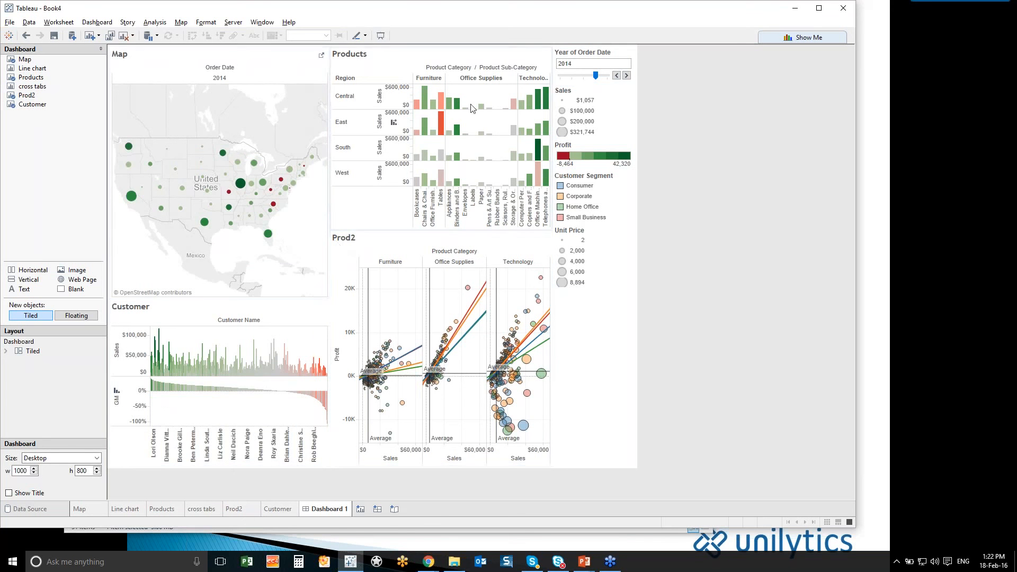
# Set the Year of Order Date filter to 2012 and apply it to all worksheets using this data source
pyautogui.click(617, 77)
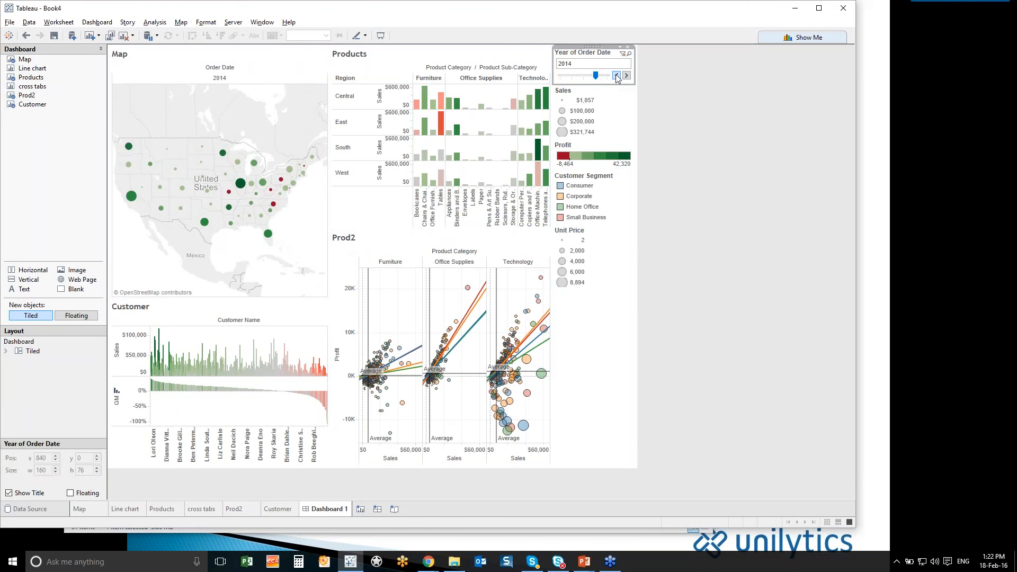
pyautogui.click(616, 77)
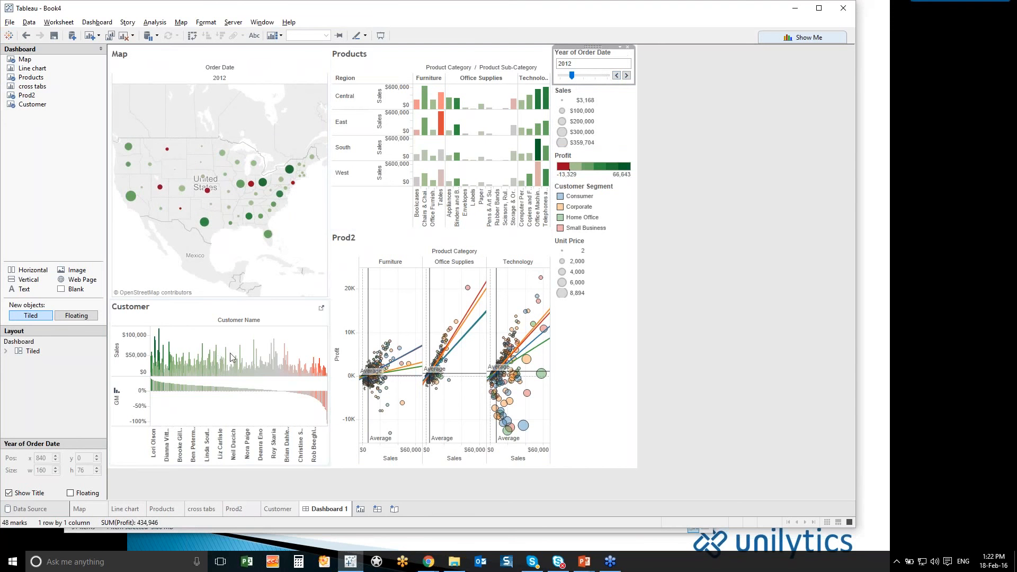
pyautogui.click(622, 48)
pyautogui.moveTo(644, 70)
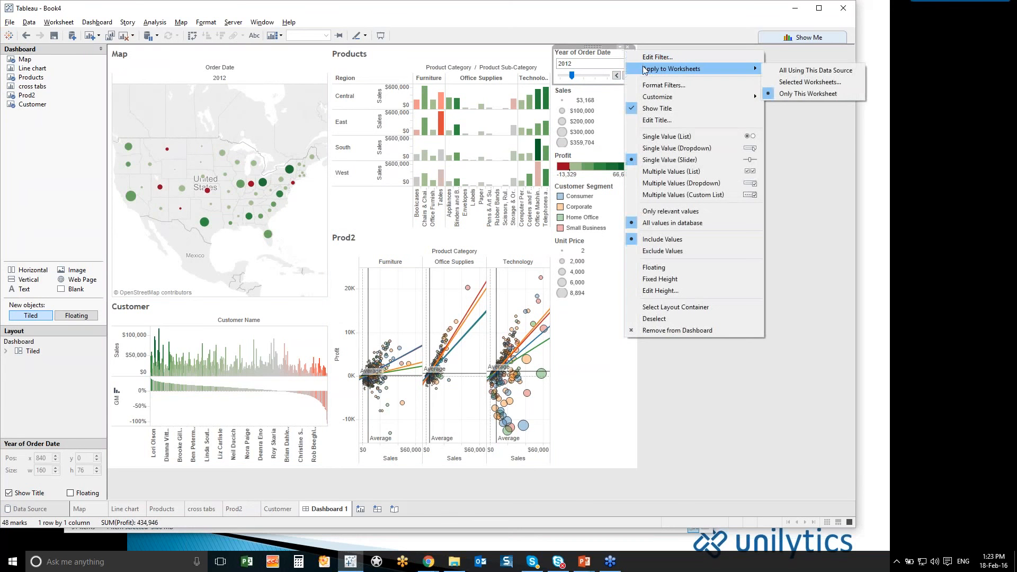
pyautogui.click(772, 70)
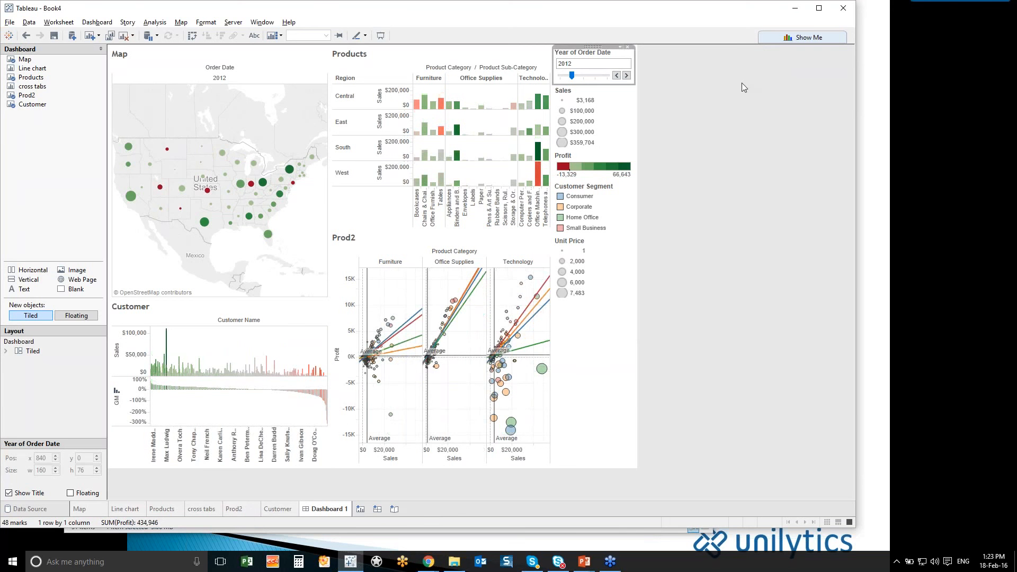
# Advance the Year of Order Date filter to 2014 and inspect North Carolina's details on the map
pyautogui.click(627, 76)
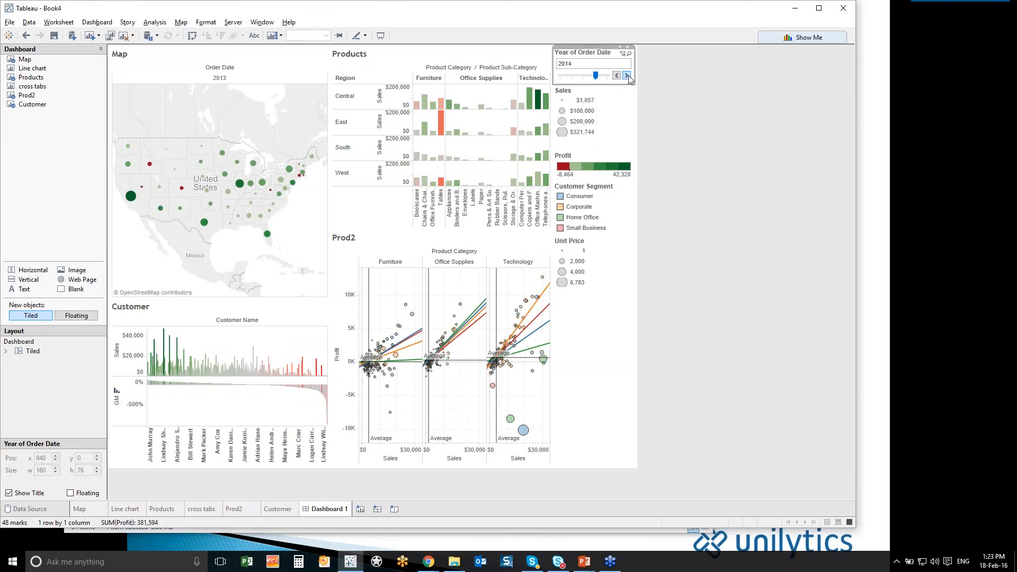
pyautogui.click(627, 76)
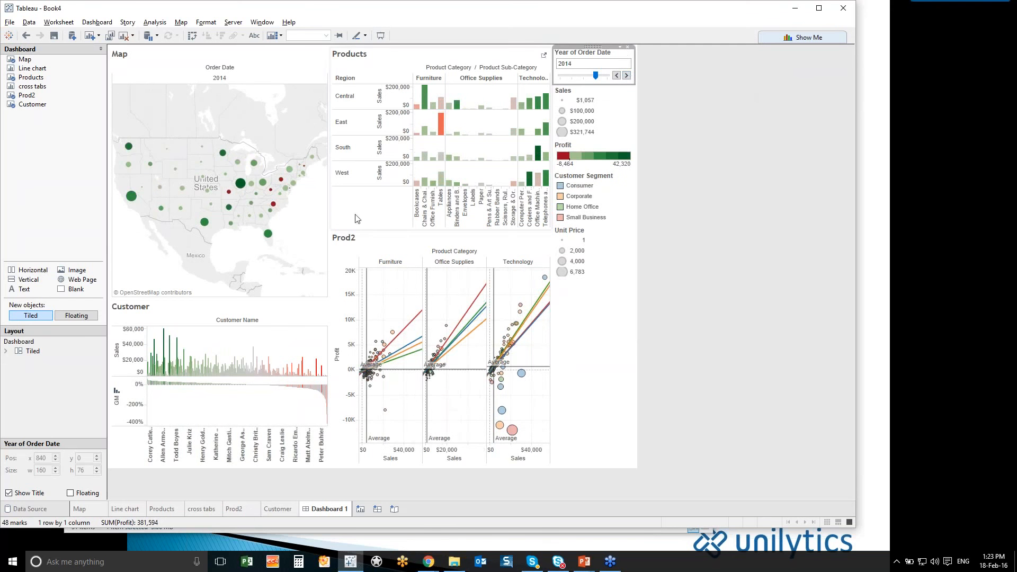
pyautogui.moveTo(273, 208)
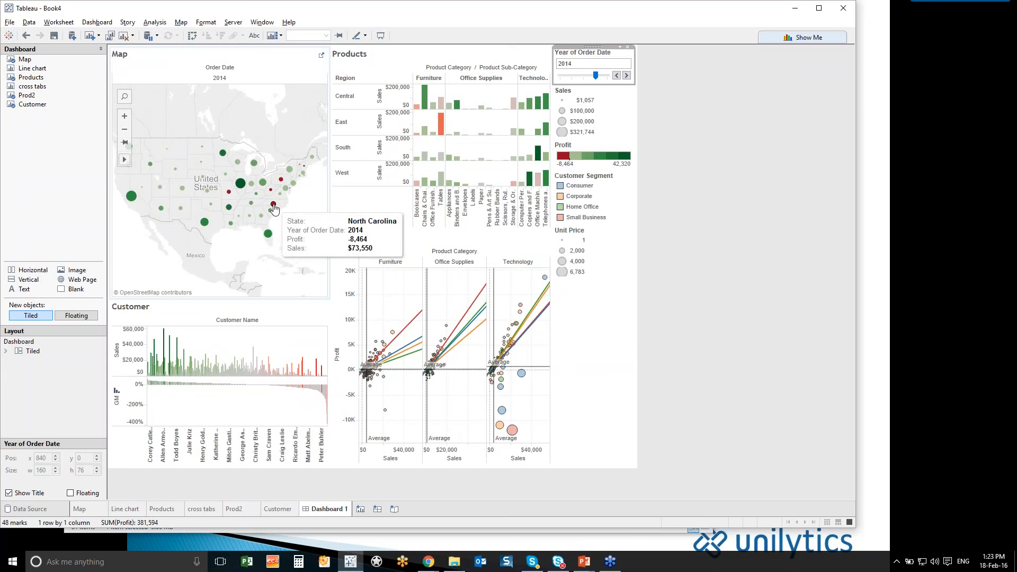
# Set the Map sheet to act as a filter for the other sheets on the dashboard
pyautogui.click(273, 206)
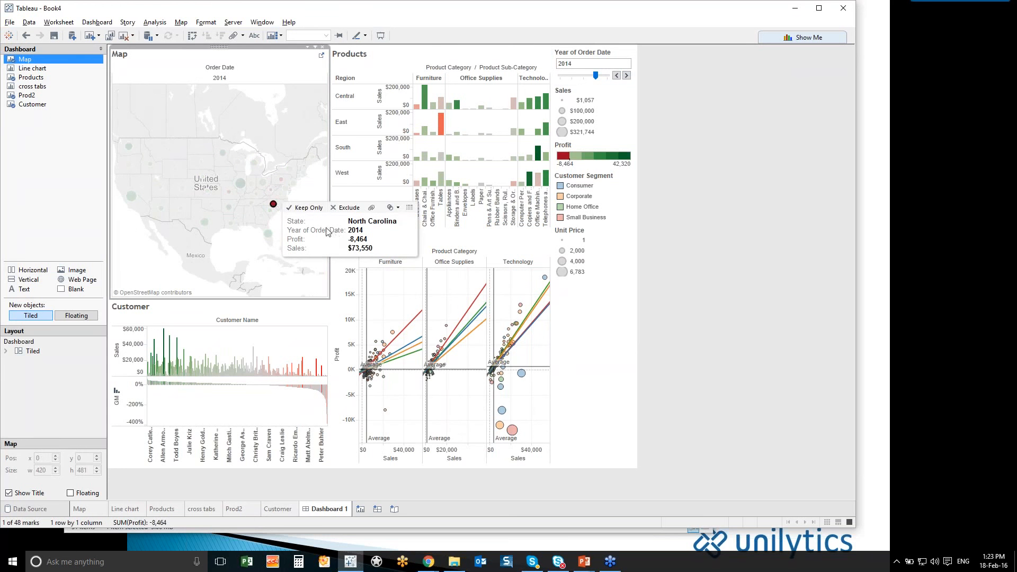
pyautogui.click(316, 193)
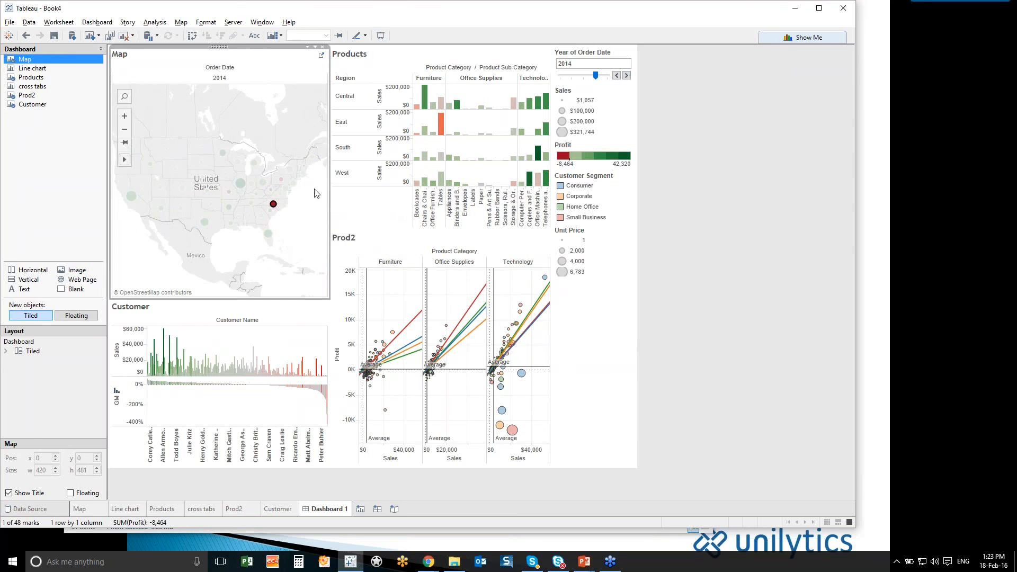
pyautogui.click(314, 48)
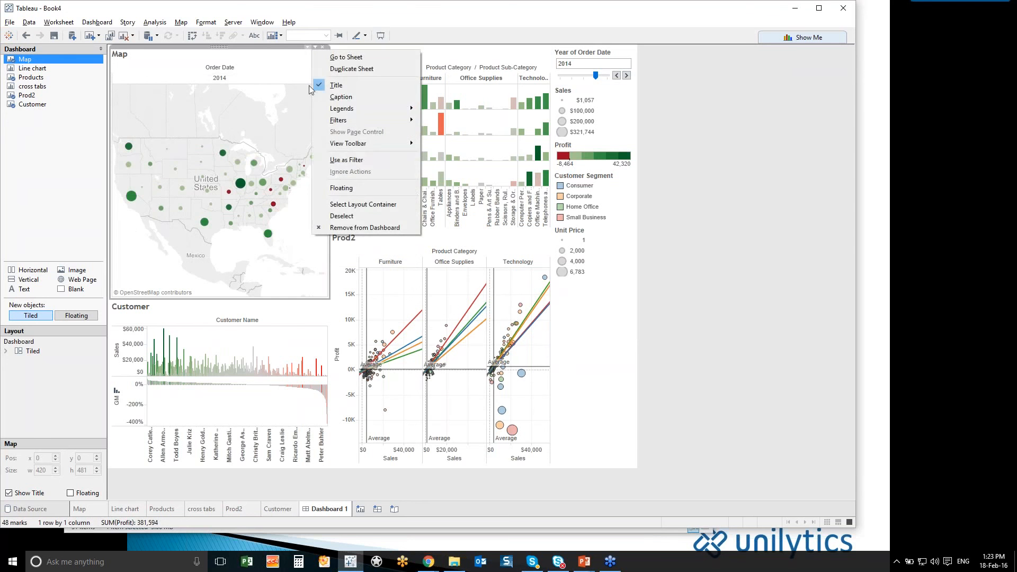
pyautogui.click(328, 157)
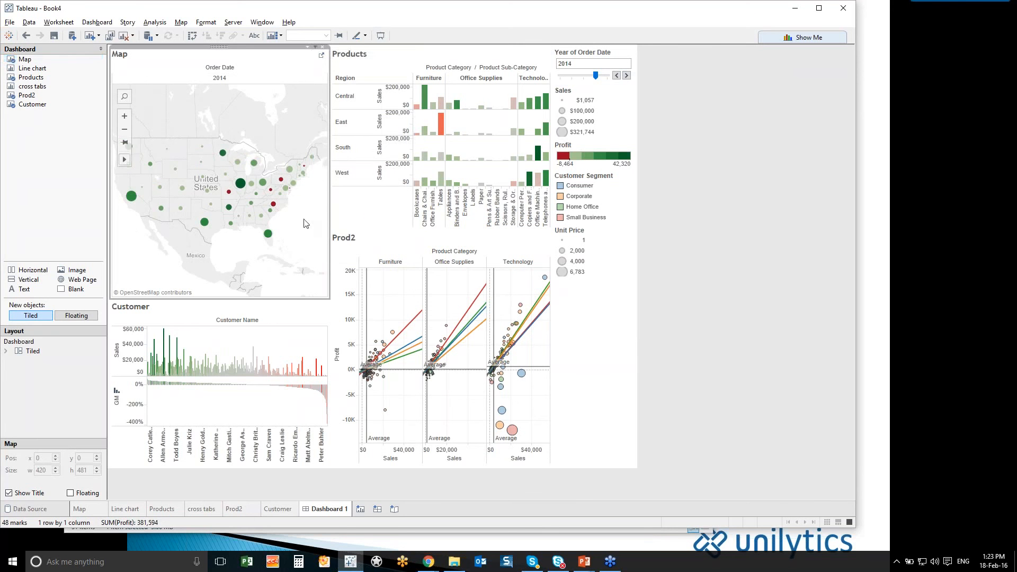
# Test the map filter by filtering the dashboard to North Carolina and clearing the selection
pyautogui.click(273, 205)
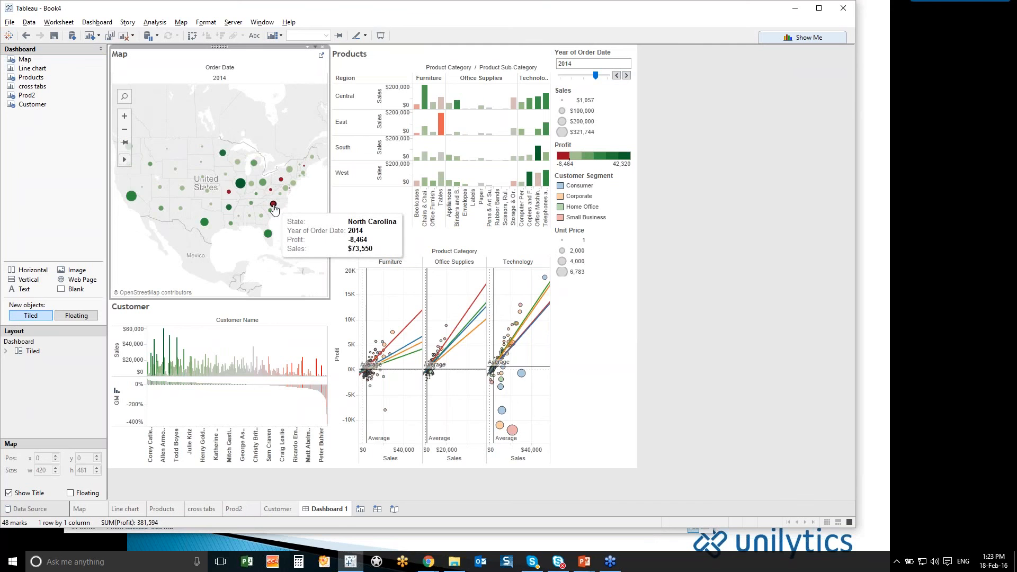
pyautogui.click(273, 207)
pyautogui.moveTo(273, 206)
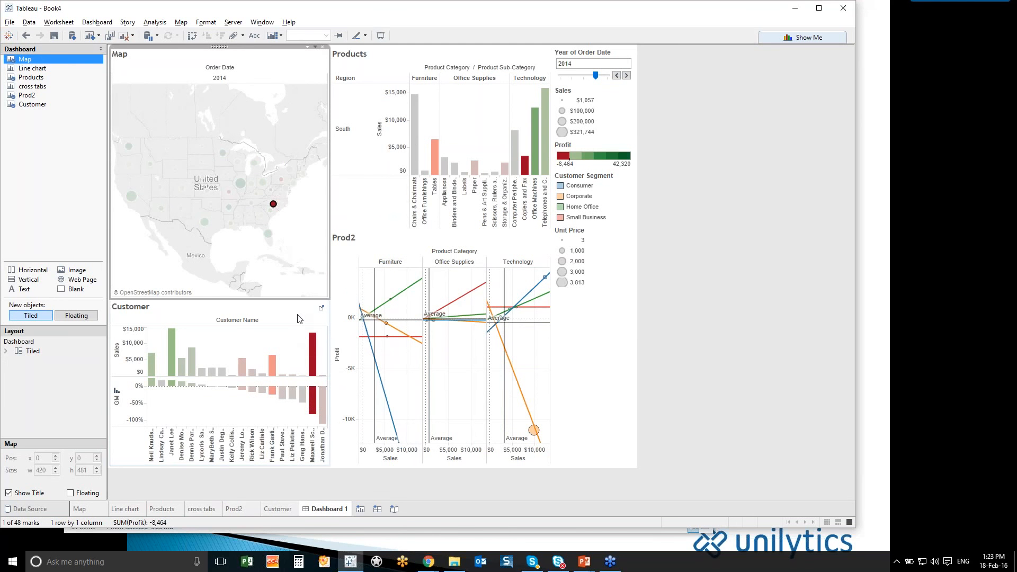
pyautogui.click(301, 208)
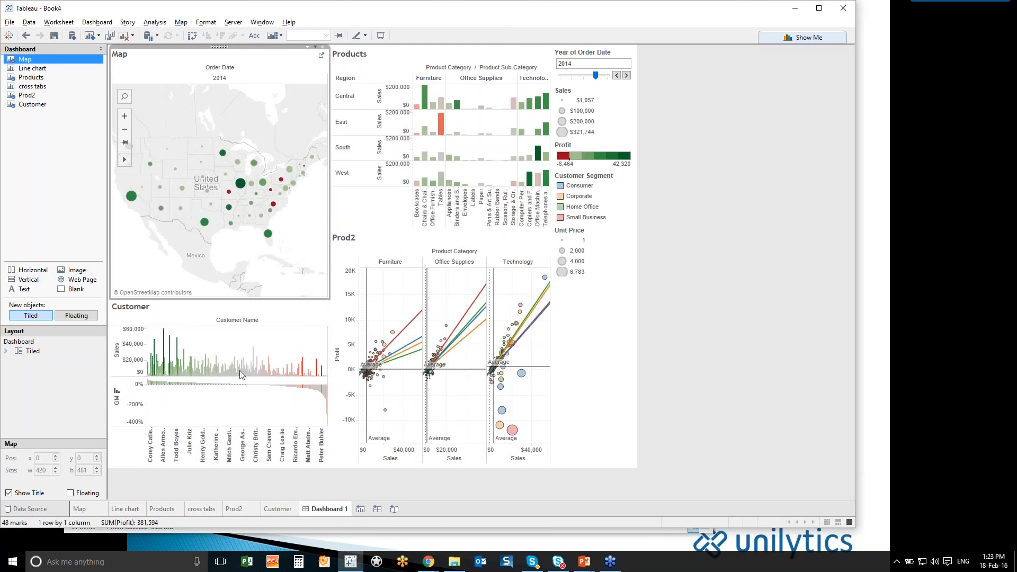
# Create a new worksheet and connect the workbook to the text file Shipping.csv as an additional data source
pyautogui.moveTo(275, 511)
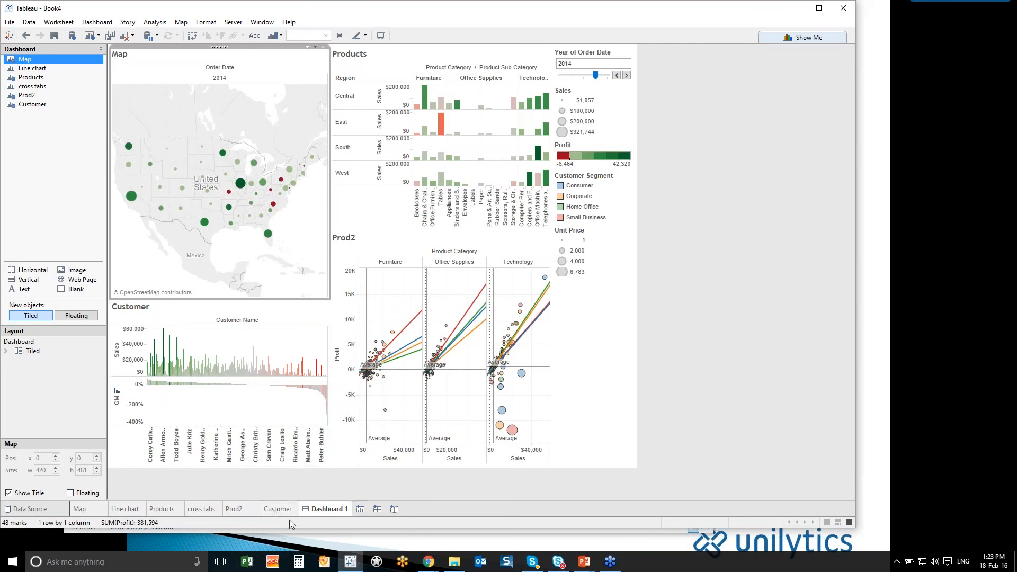
pyautogui.click(360, 509)
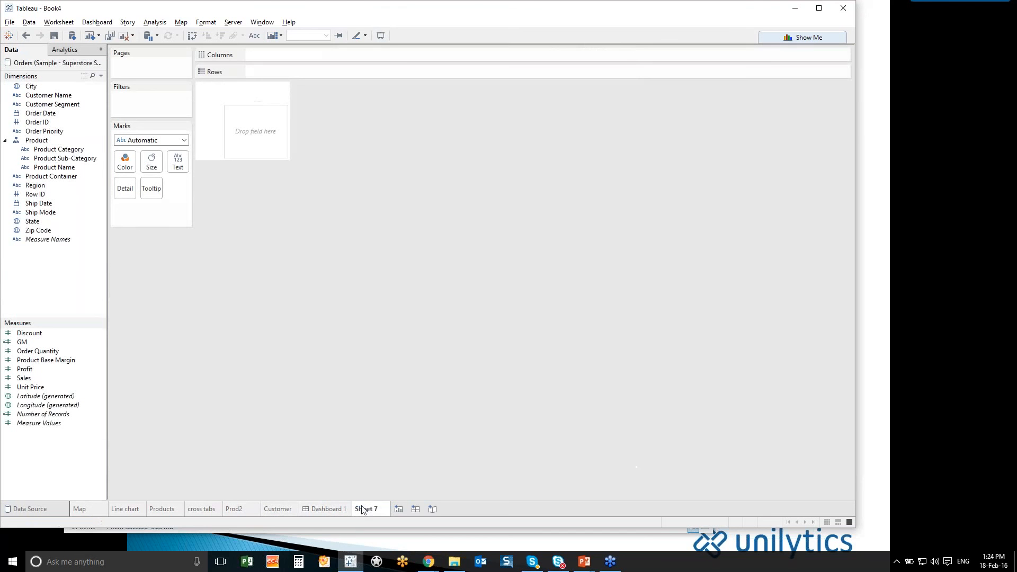
pyautogui.click(29, 22)
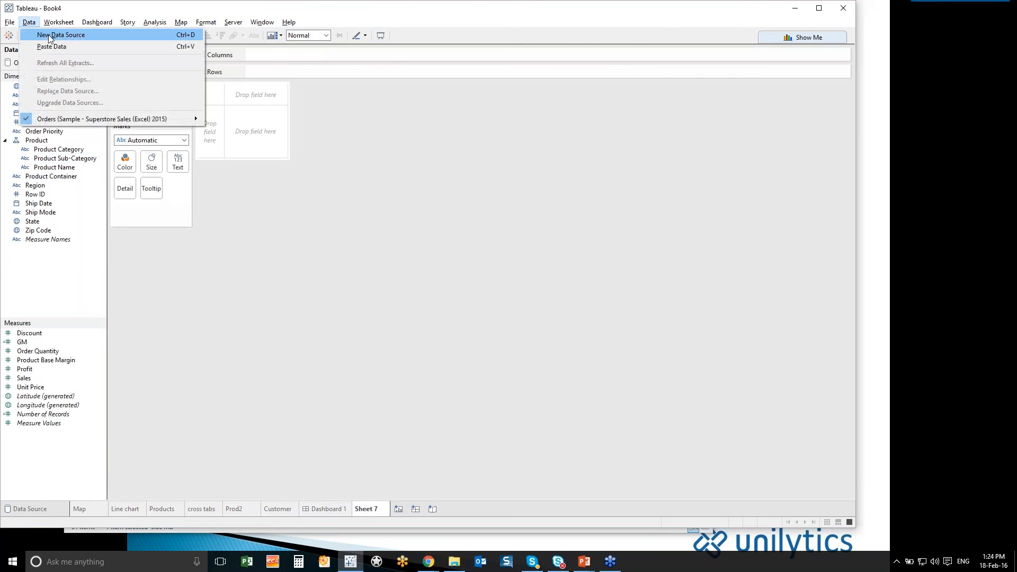
pyautogui.click(48, 36)
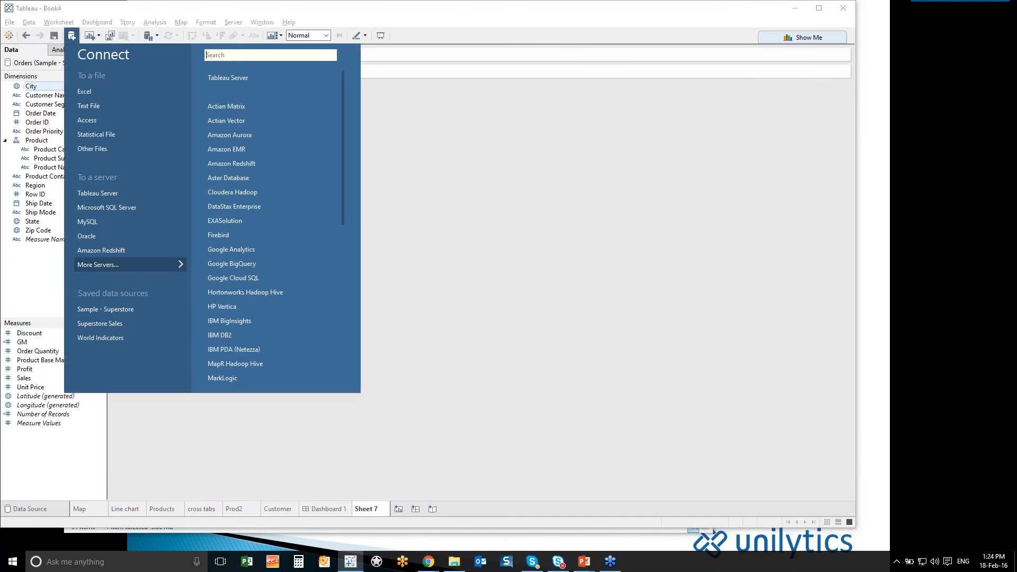
pyautogui.click(84, 107)
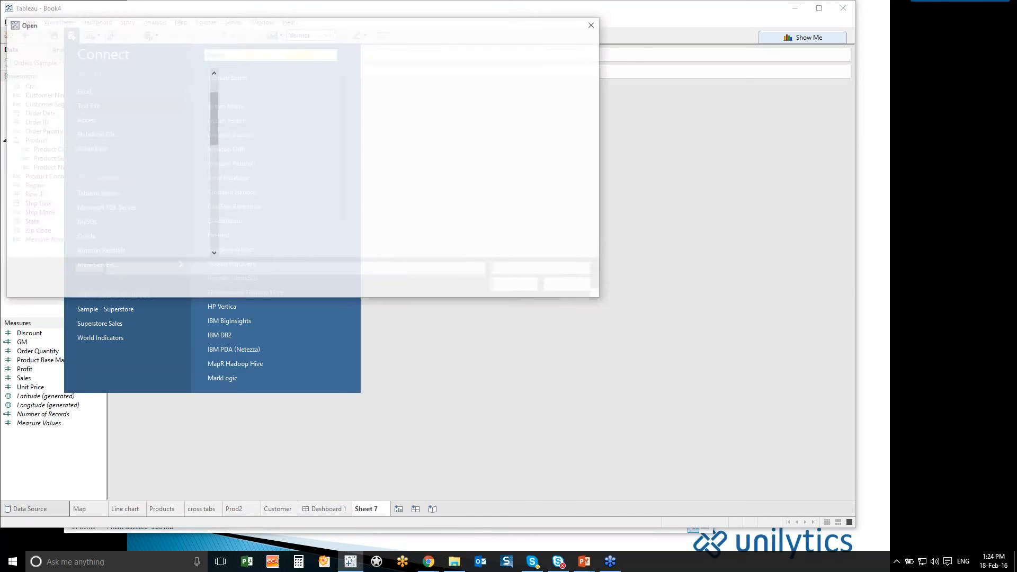
pyautogui.click(268, 92)
pyautogui.doubleClick(268, 92)
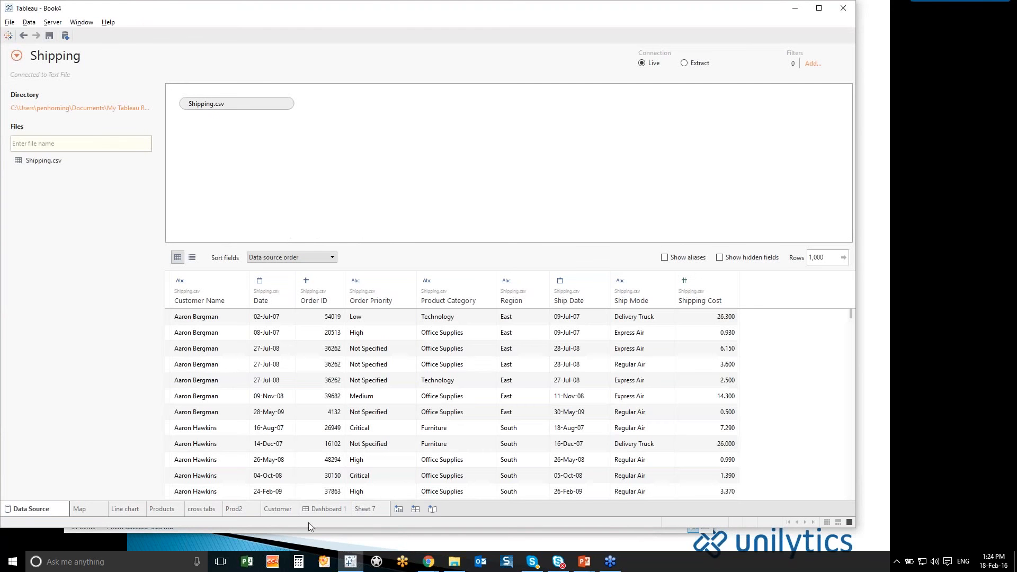
# On Sheet 7, chart Sales from the Orders data source, coloured by Customer Segment with Customer Name as detail
pyautogui.click(373, 510)
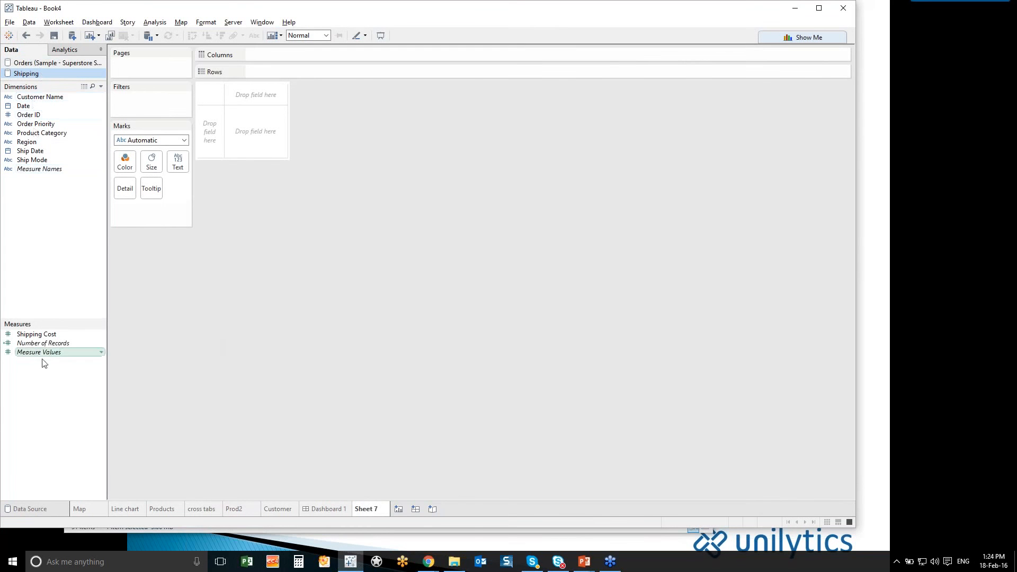
pyautogui.click(44, 65)
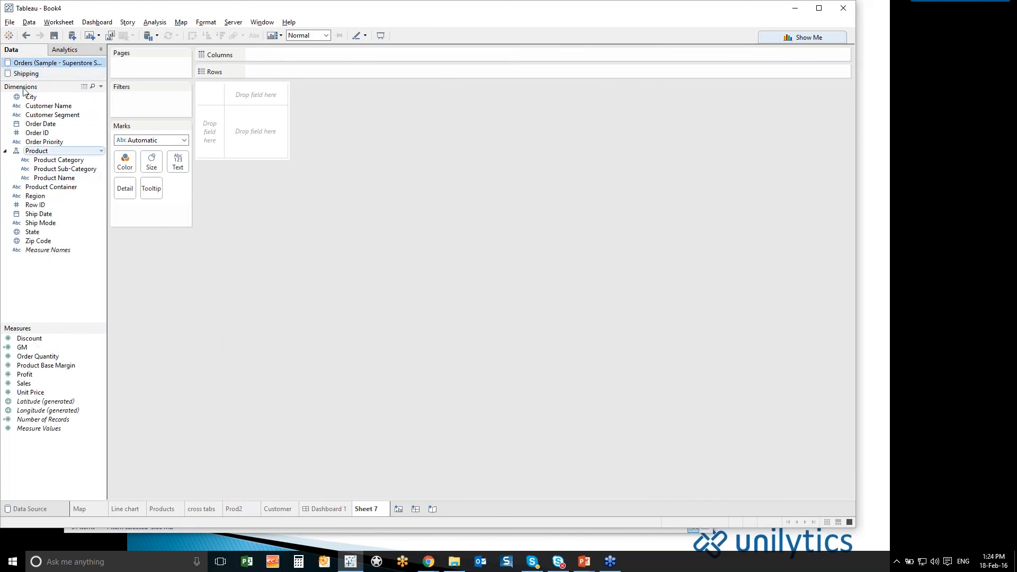
pyautogui.click(22, 75)
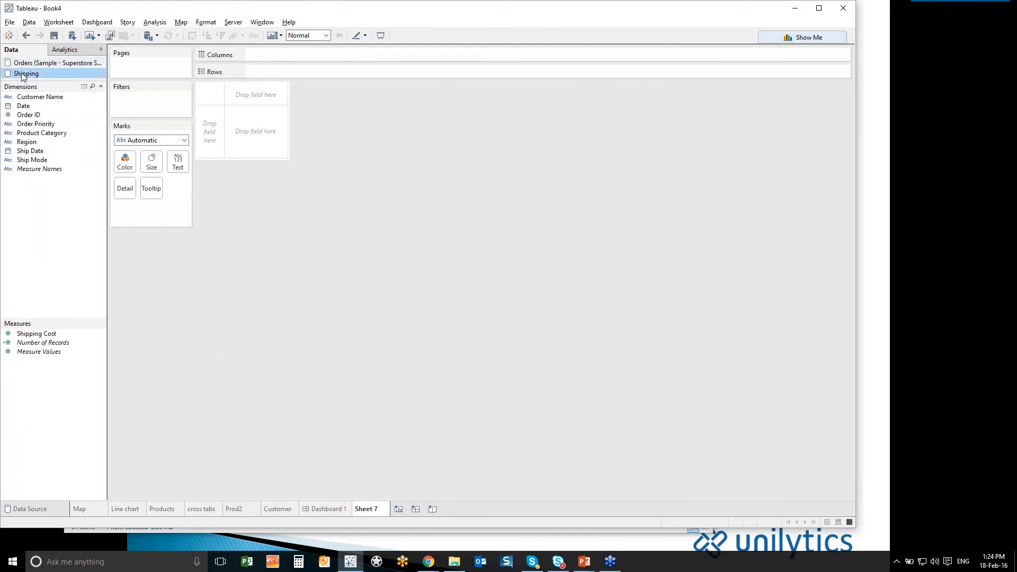
pyautogui.click(28, 65)
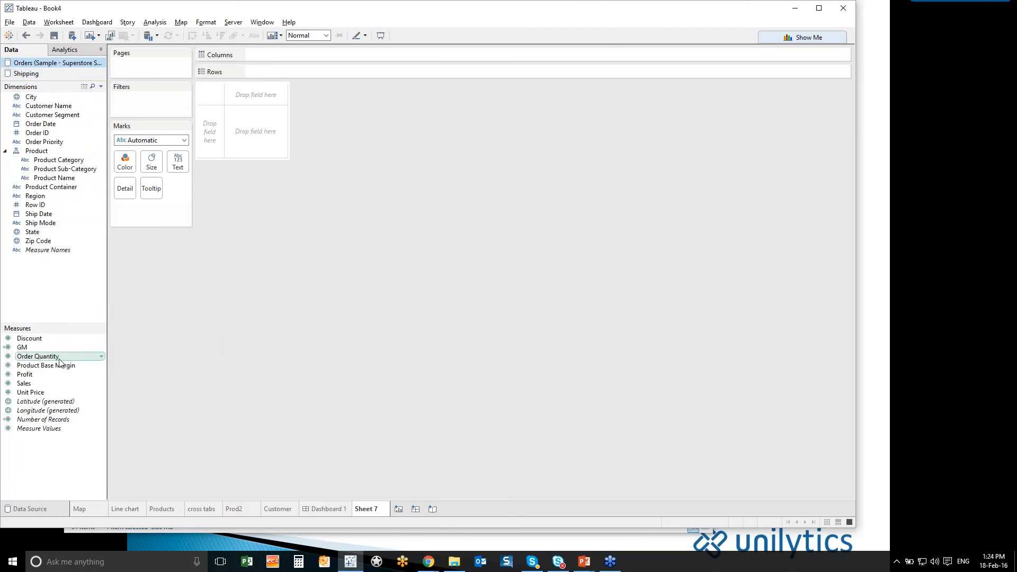
pyautogui.doubleClick(53, 383)
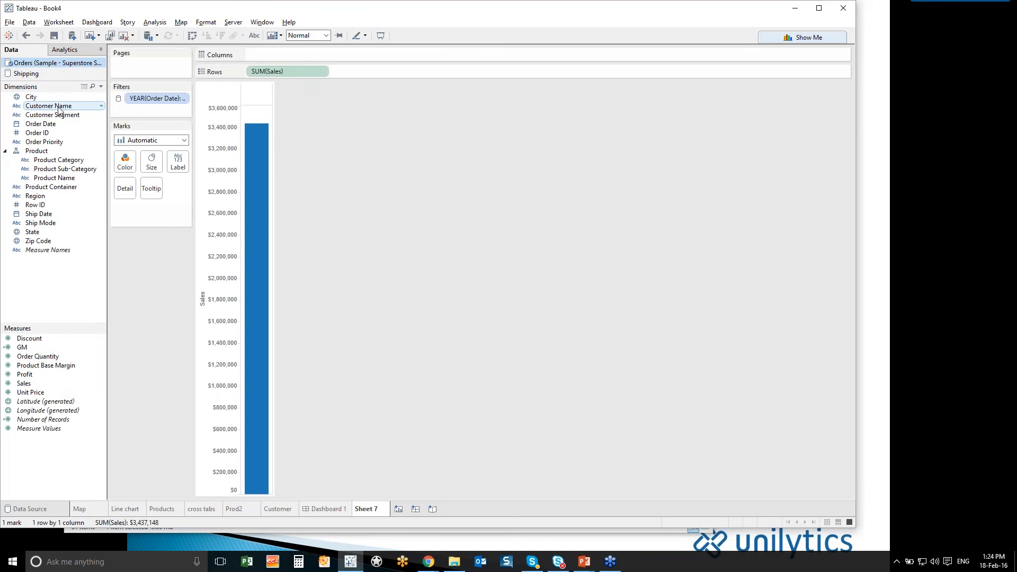
pyautogui.moveTo(58, 119); pyautogui.dragTo(125, 166)
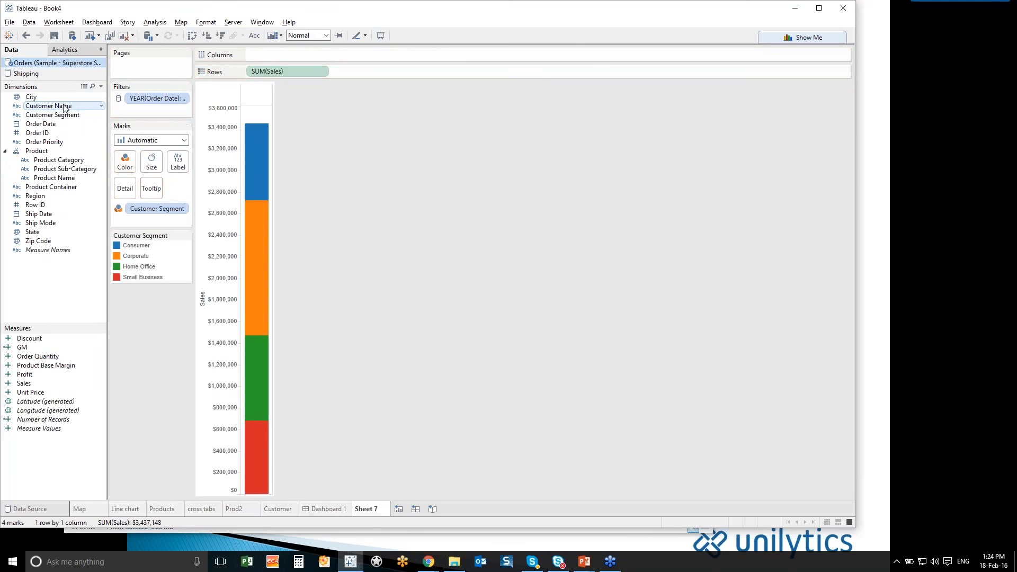
pyautogui.moveTo(64, 107); pyautogui.dragTo(126, 195)
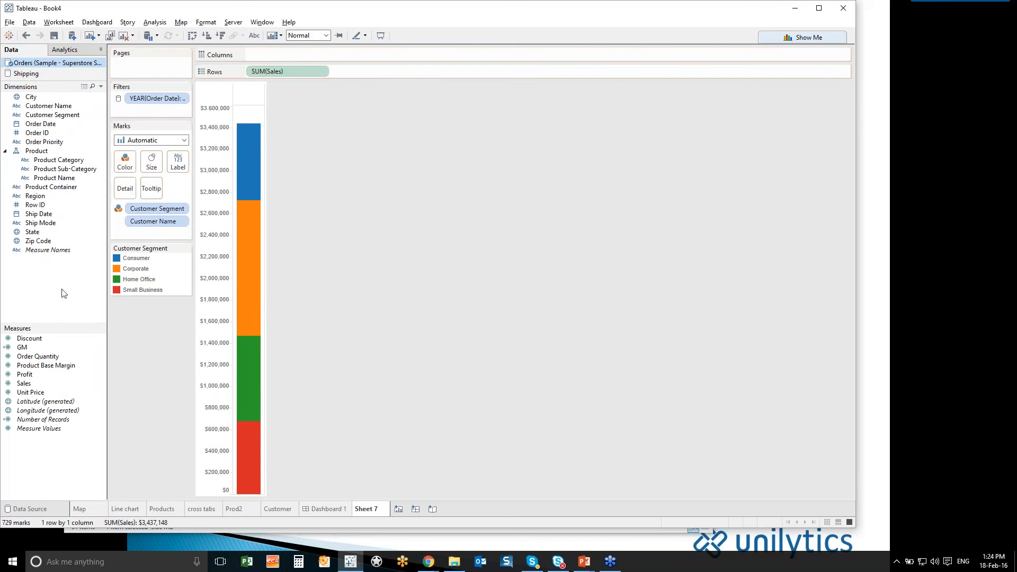
# Add Shipping Cost from the Shipping data source to the columns and rename the worksheet shipping
pyautogui.click(29, 74)
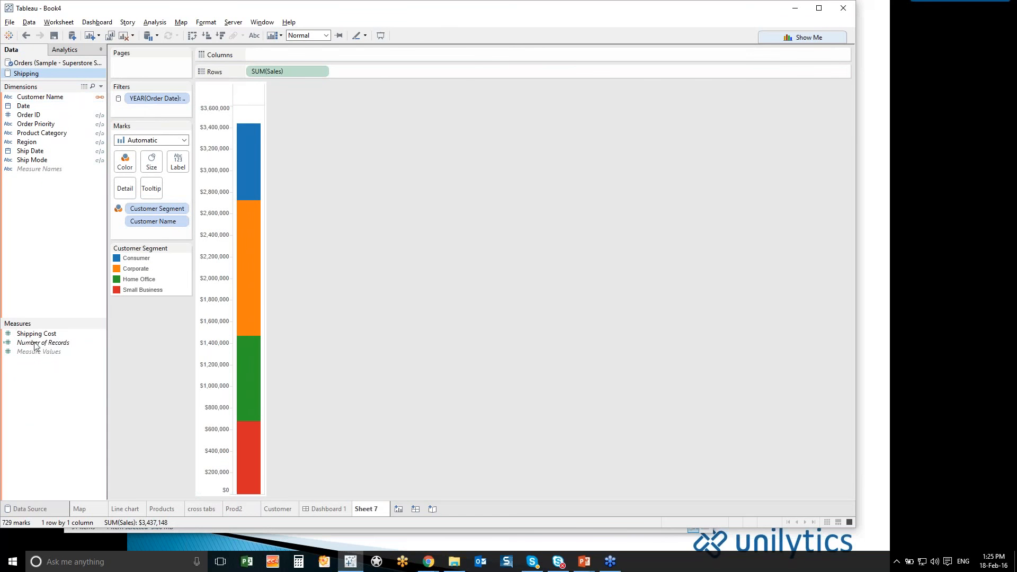
pyautogui.moveTo(32, 336)
pyautogui.mouseDown()
pyautogui.moveTo(103, 337)
pyautogui.moveTo(310, 82)
pyautogui.moveTo(304, 51)
pyautogui.mouseUp()
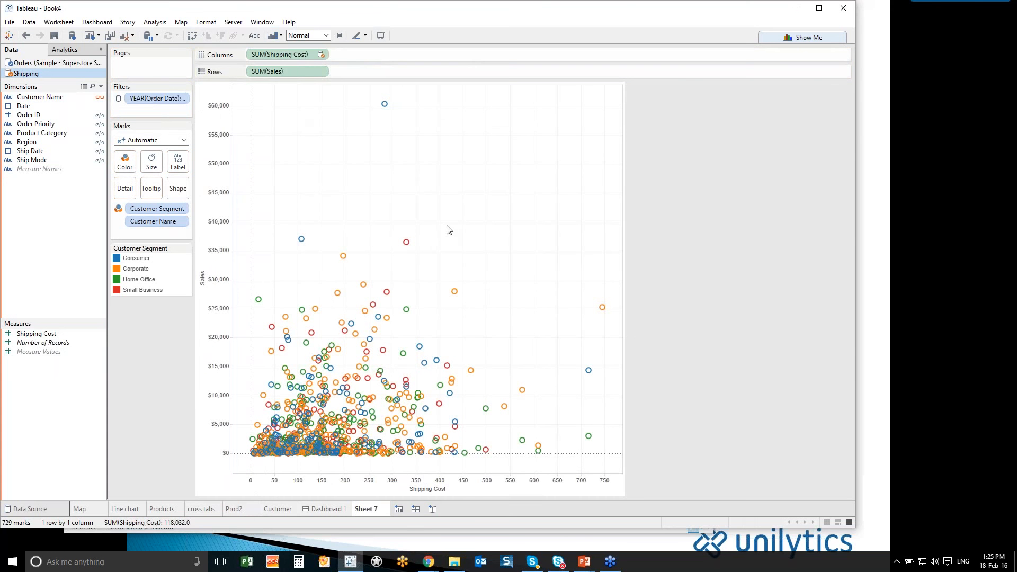
pyautogui.doubleClick(371, 509)
pyautogui.write('shipping')
# Add the shipping sheet to Dashboard 1 beside the Customer chart and slightly widen the area holding Map, Customer and shipping
pyautogui.click(334, 509)
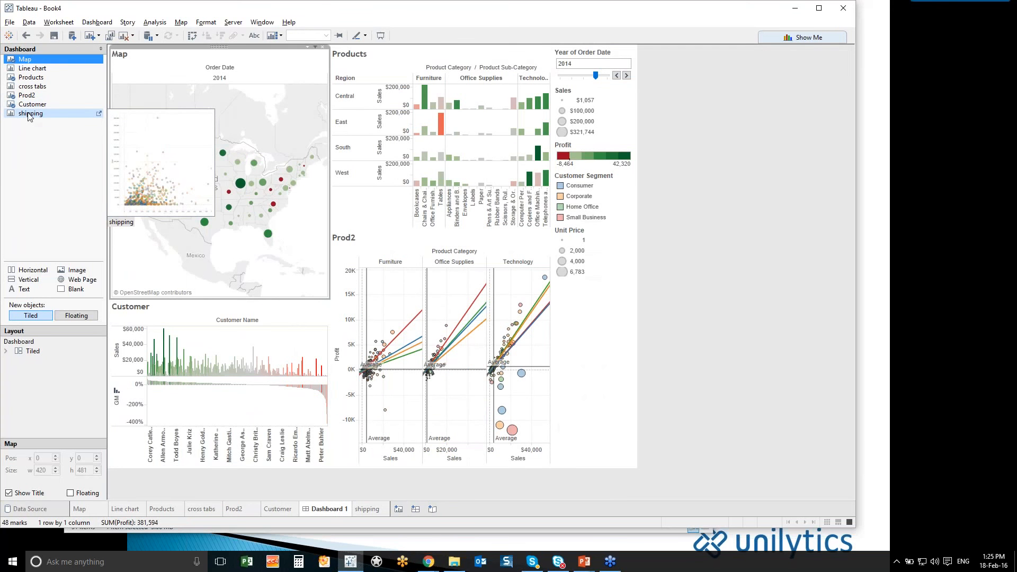
pyautogui.moveTo(28, 113); pyautogui.dragTo(268, 378)
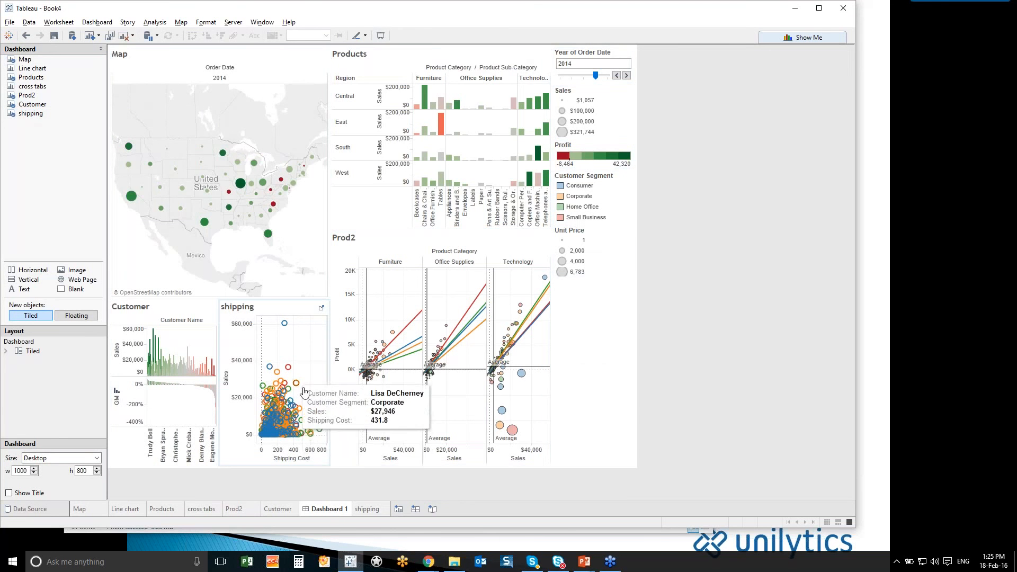
pyautogui.moveTo(331, 370); pyautogui.dragTo(343, 370)
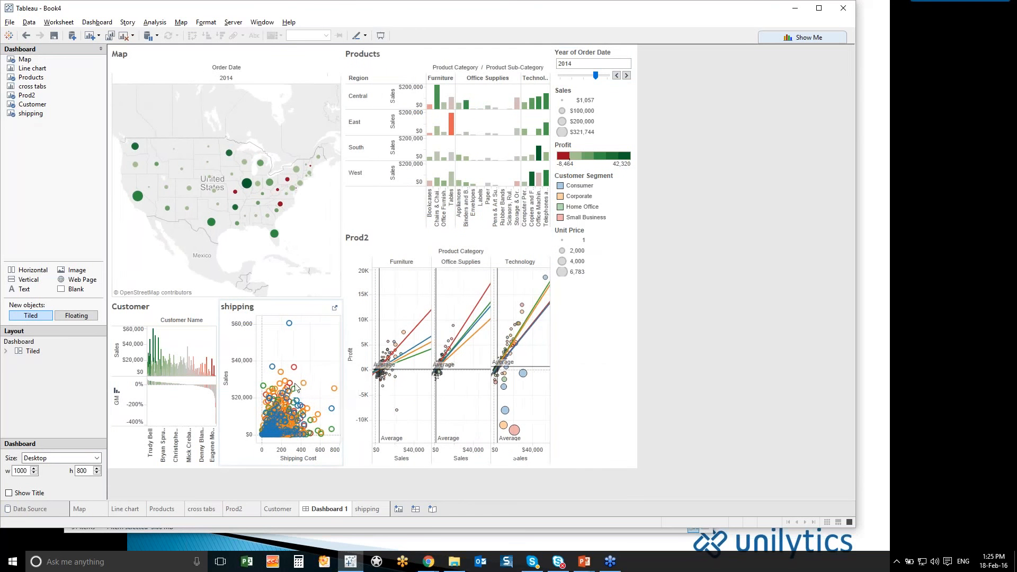
# Step the dashboard's Year of Order Date filter back to 2012
pyautogui.click(617, 78)
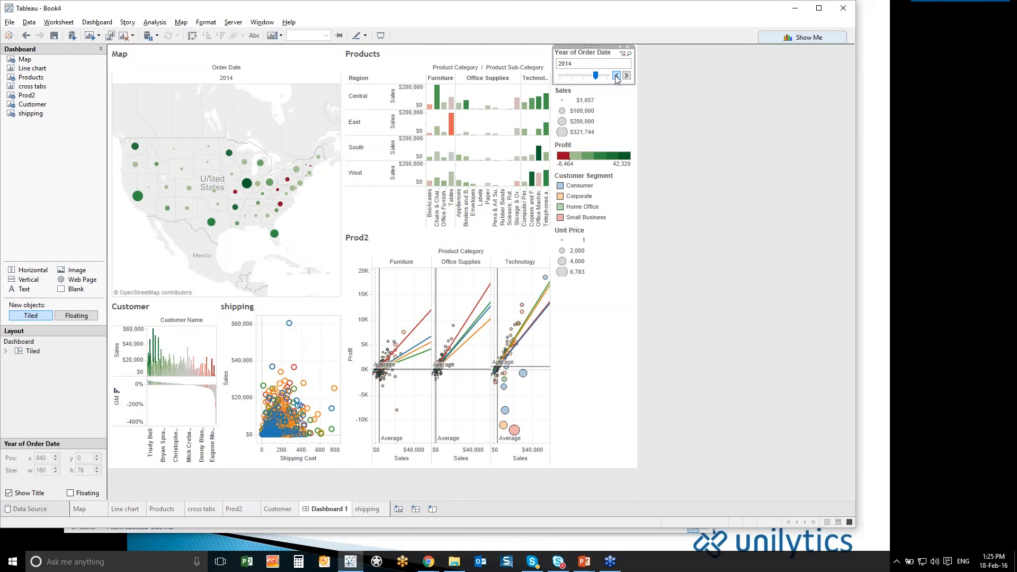
pyautogui.click(617, 76)
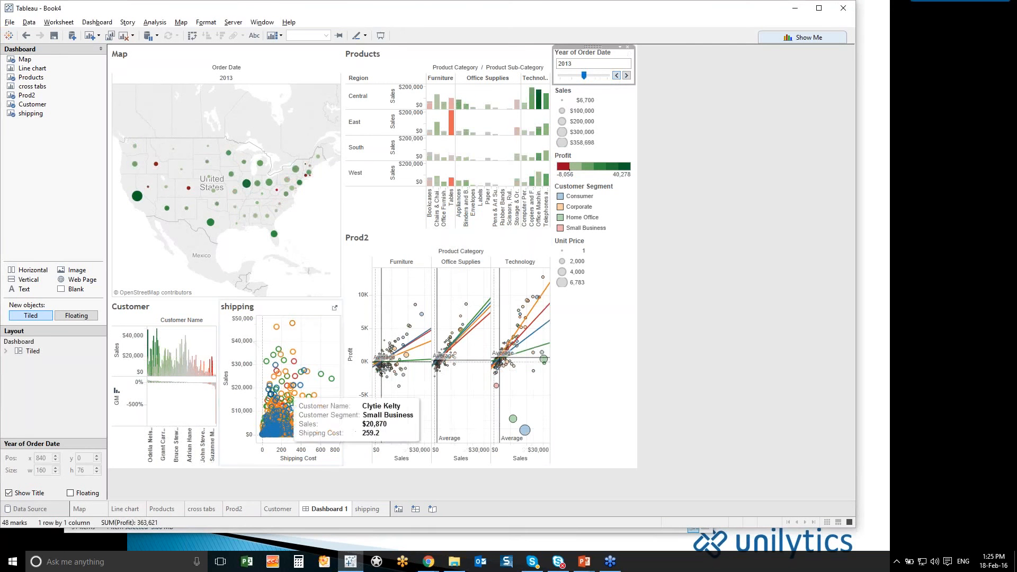
pyautogui.click(618, 76)
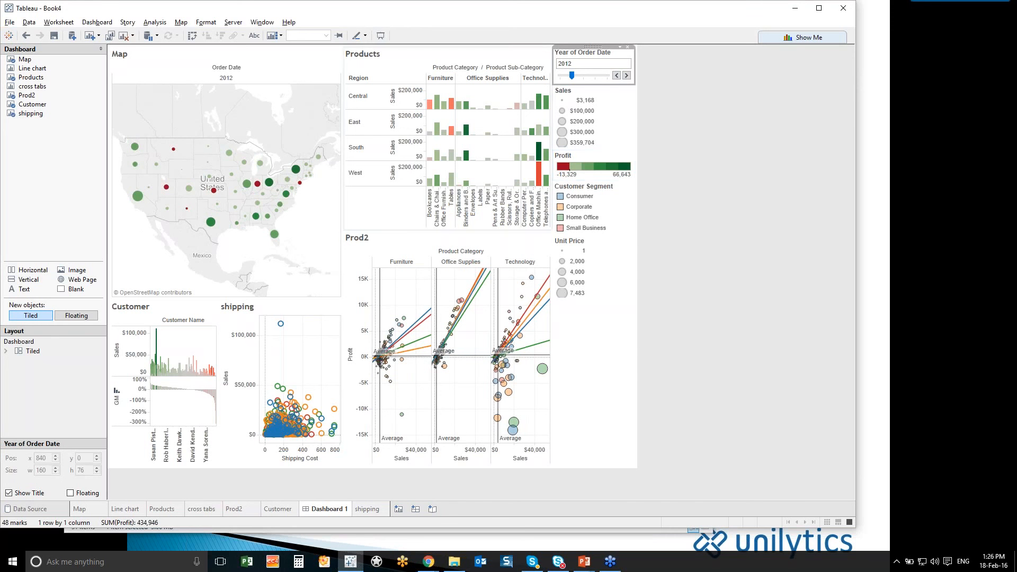
pyautogui.click(234, 22)
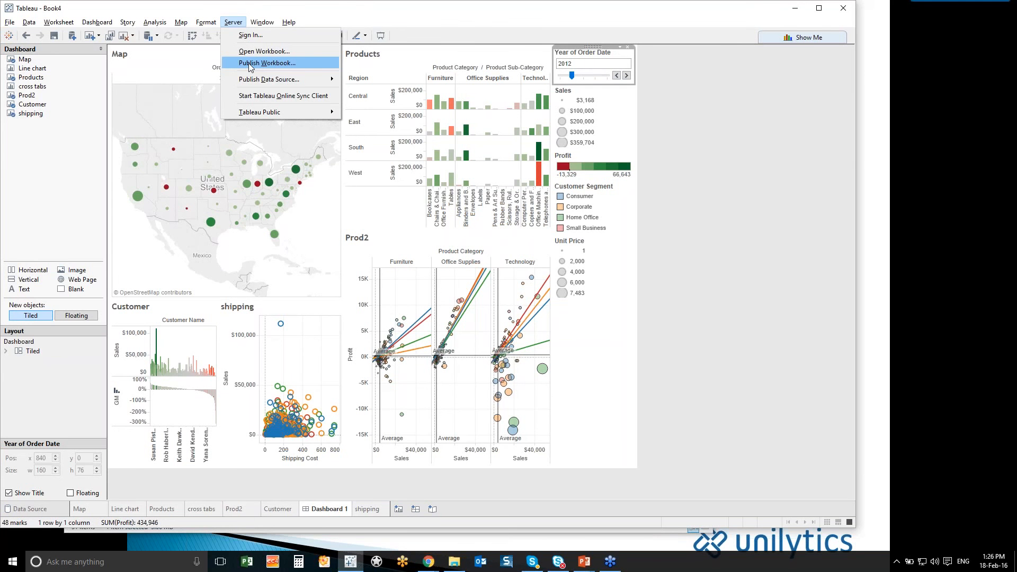
pyautogui.click(714, 149)
pyautogui.click(714, 149)
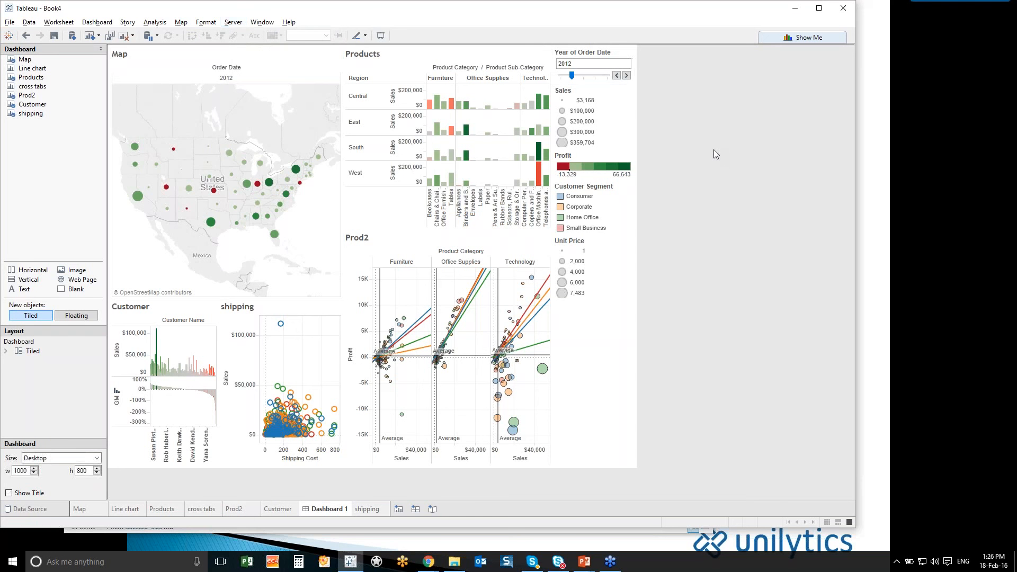